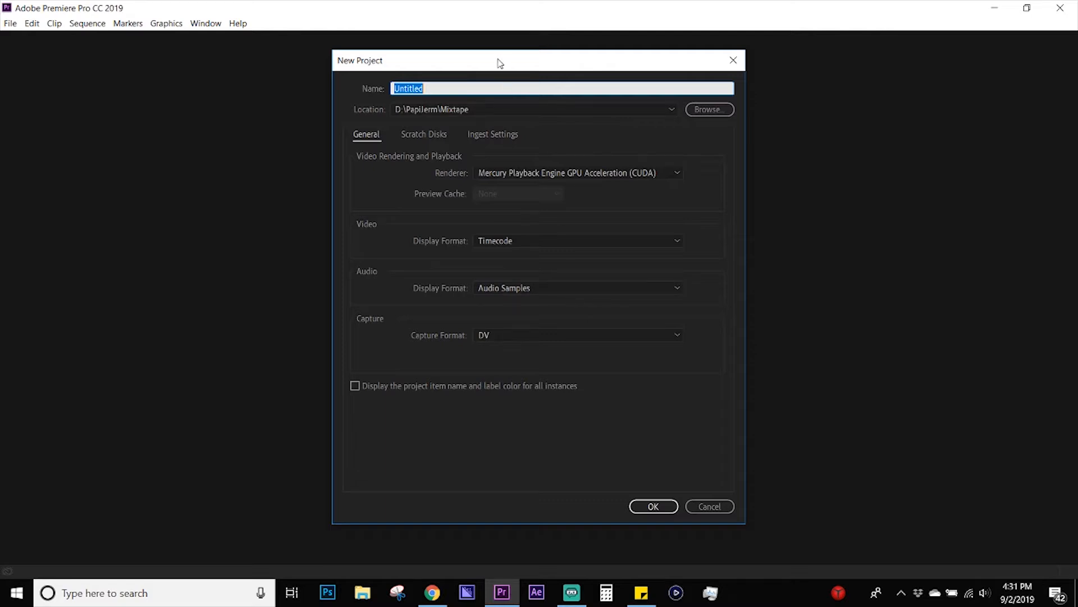
# Step: Create a new project named Untitled in the Mixtape folder with the existing general settings
pyautogui.moveTo(498, 60)
pyautogui.mouseDown()
pyautogui.moveTo(483, 59)
pyautogui.moveTo(501, 59)
pyautogui.mouseUp()
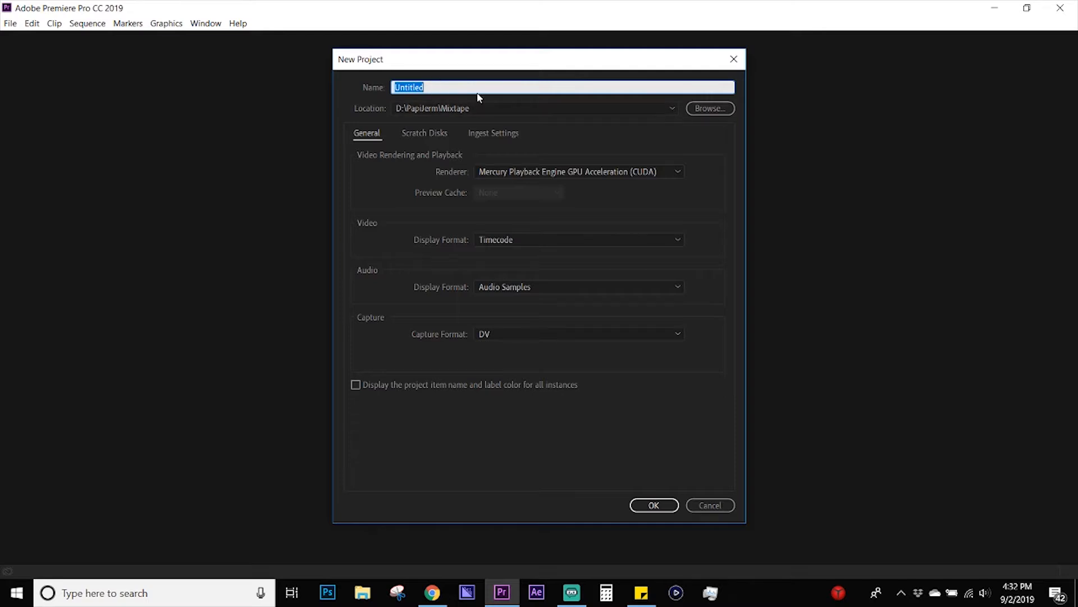
pyautogui.click(650, 507)
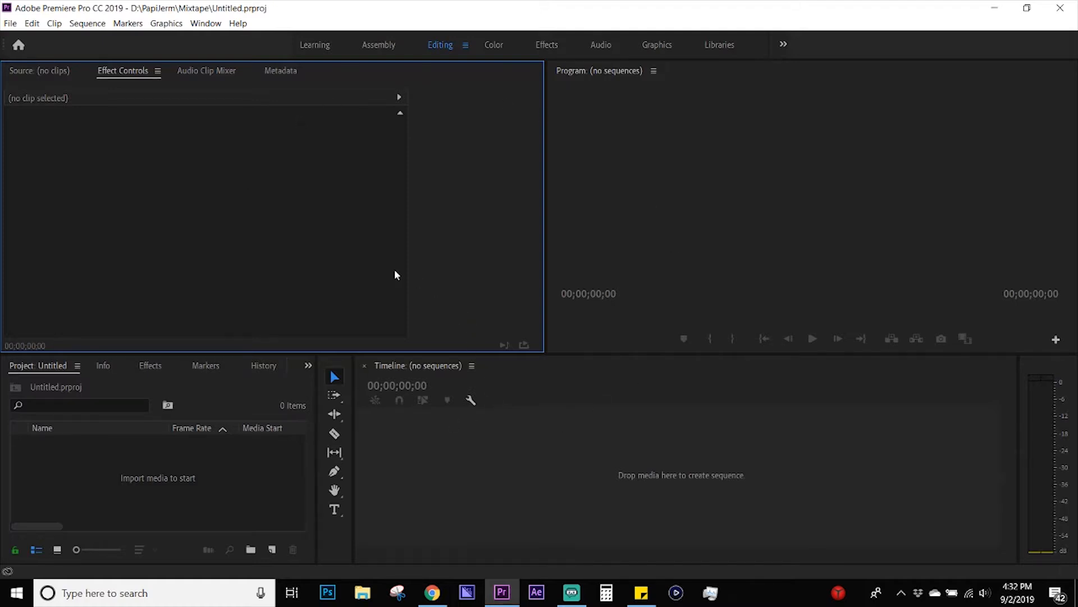
# Step: Import the gameplay clip NBA 2K19_20190827125024.mp4 from the 2K Clips folder inside Mixtape
pyautogui.click(10, 23)
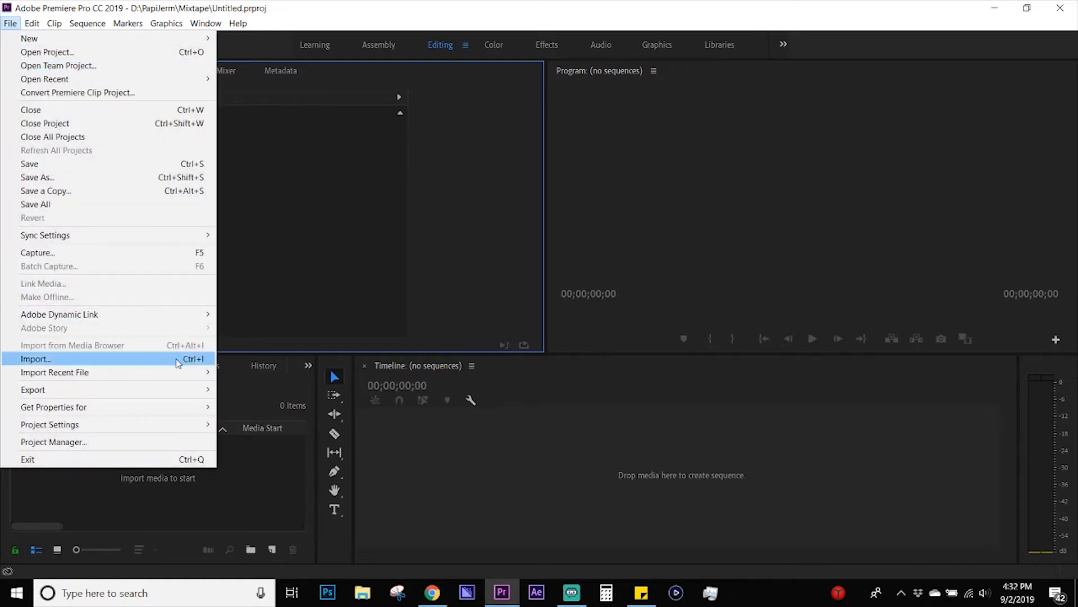
pyautogui.click(178, 363)
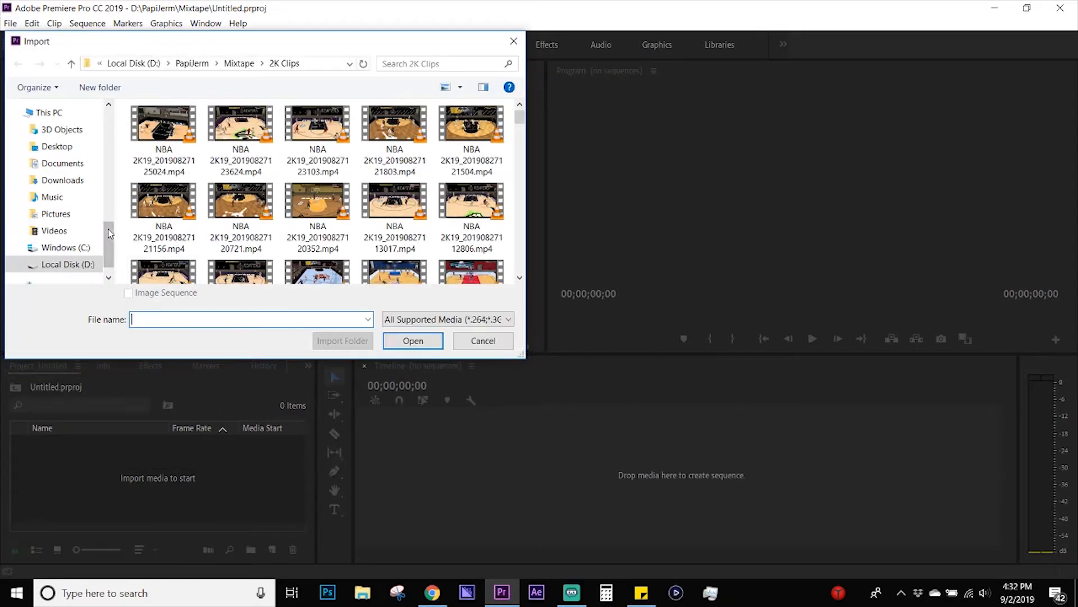
pyautogui.scroll(2, 110, 230)
pyautogui.moveTo(110, 230); pyautogui.dragTo(106, 194)
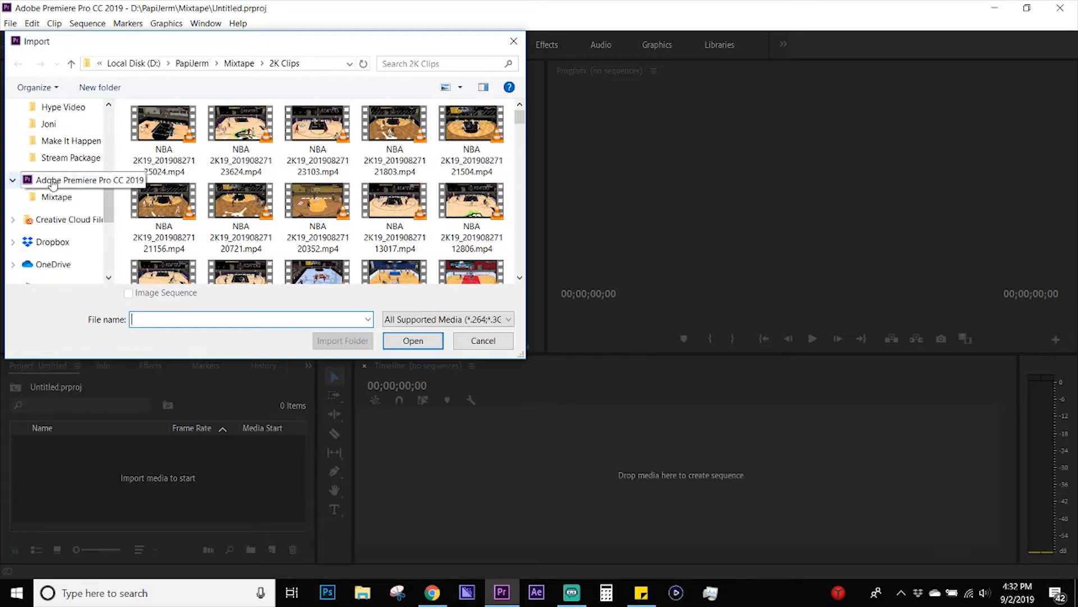
pyautogui.click(58, 198)
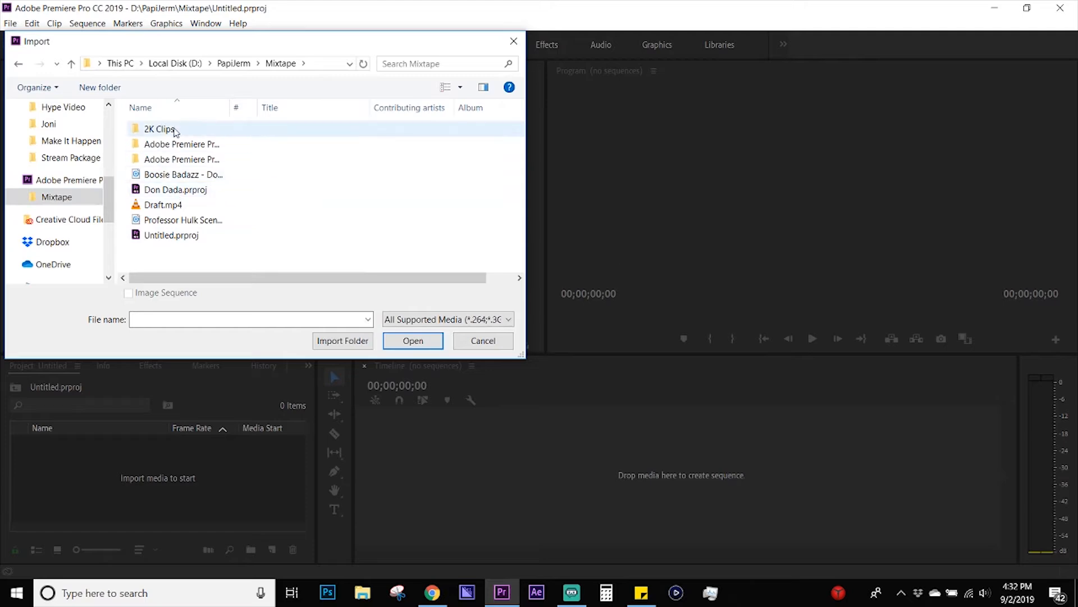
pyautogui.doubleClick(174, 131)
pyautogui.doubleClick(183, 145)
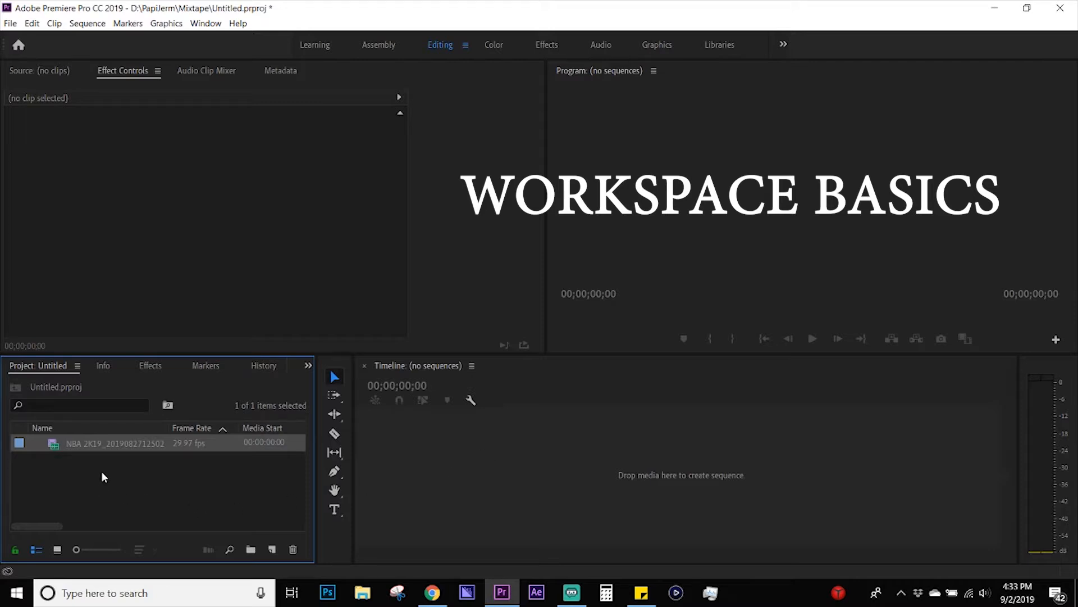
# Step: Create a sequence from the imported NBA 2K19 clip by placing it in the empty timeline
pyautogui.moveTo(100, 444); pyautogui.dragTo(603, 469)
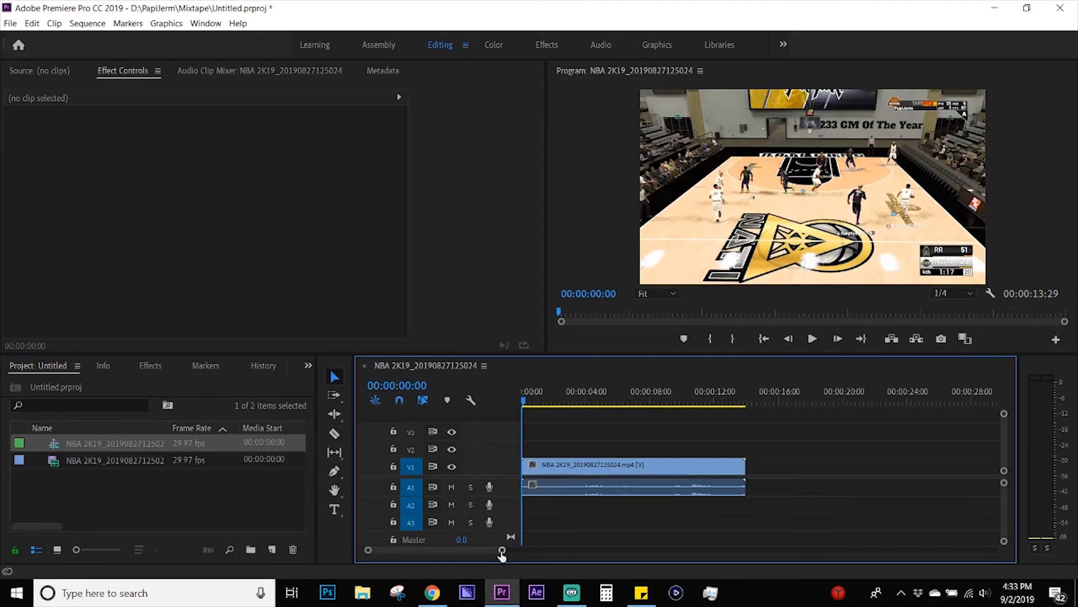
pyautogui.moveTo(502, 550); pyautogui.dragTo(478, 549)
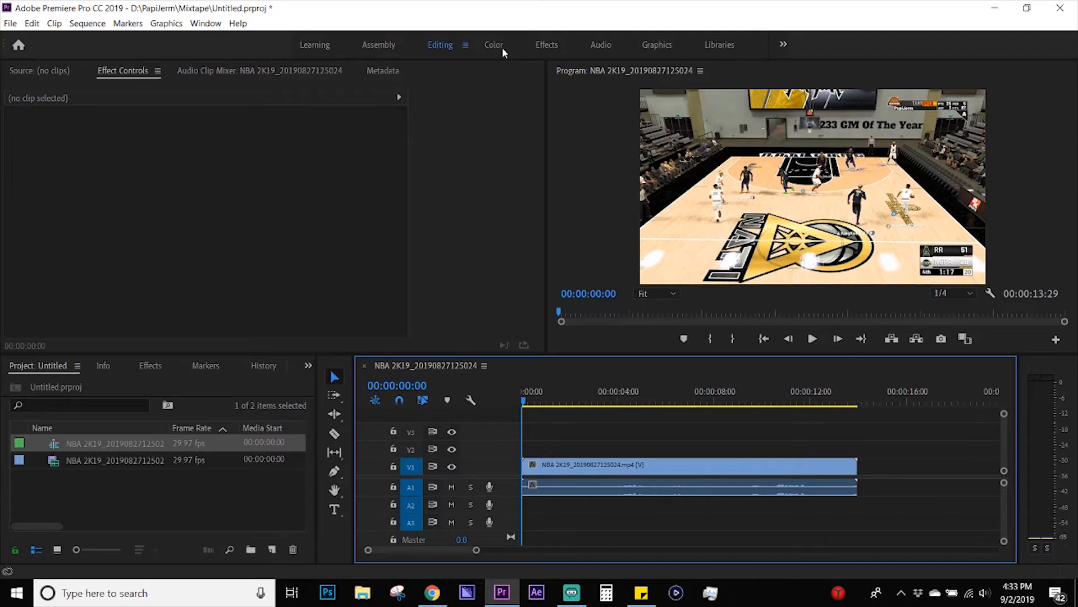
# Step: Close the Markers panel and bring the project's media list back into view
pyautogui.click(207, 366)
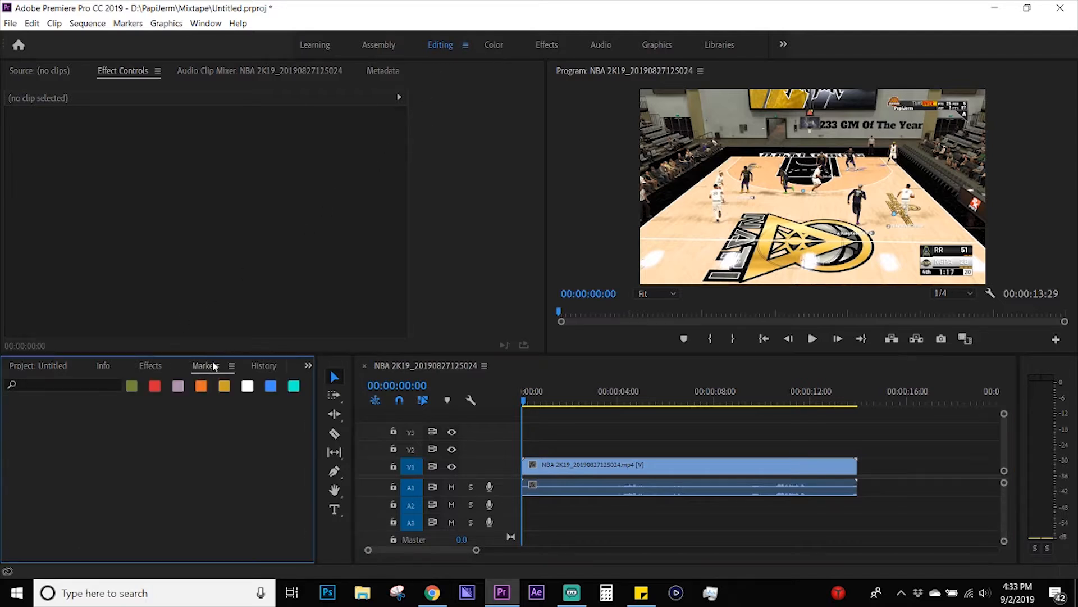
pyautogui.click(231, 367)
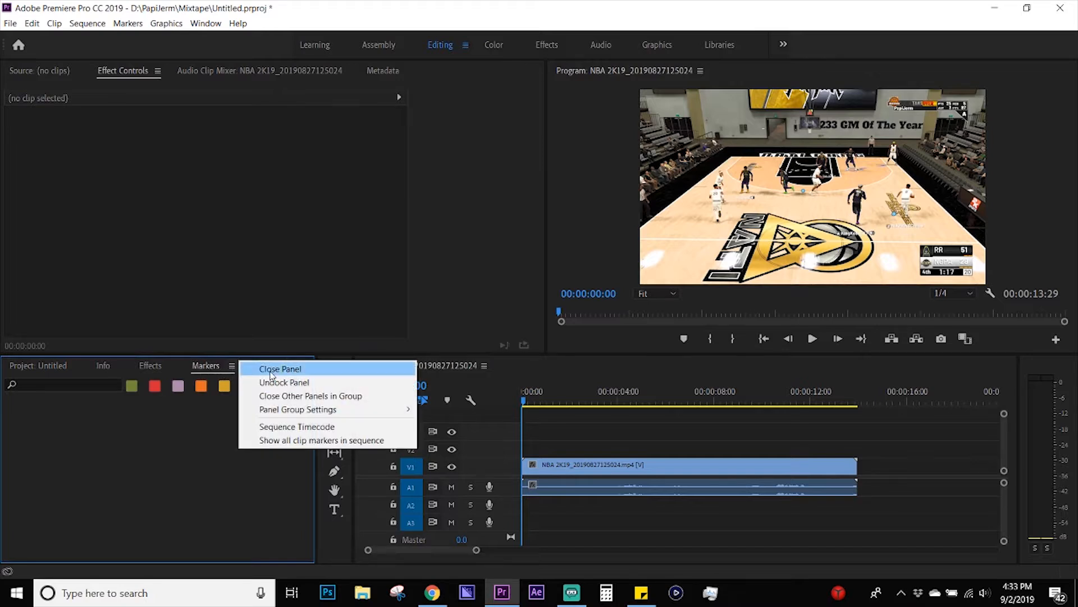
pyautogui.click(272, 371)
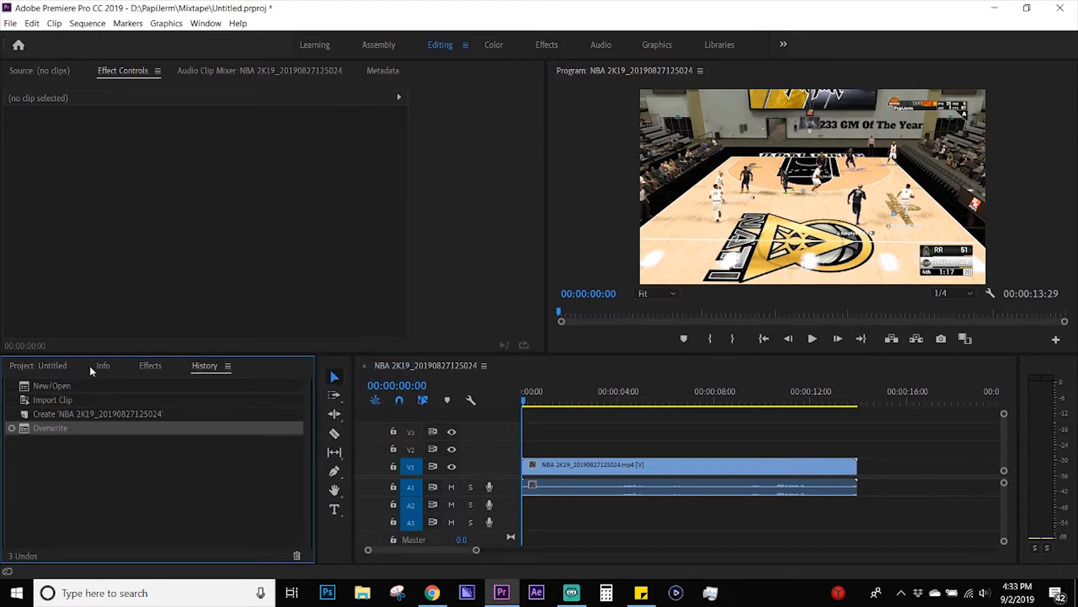
pyautogui.click(35, 372)
pyautogui.click(206, 24)
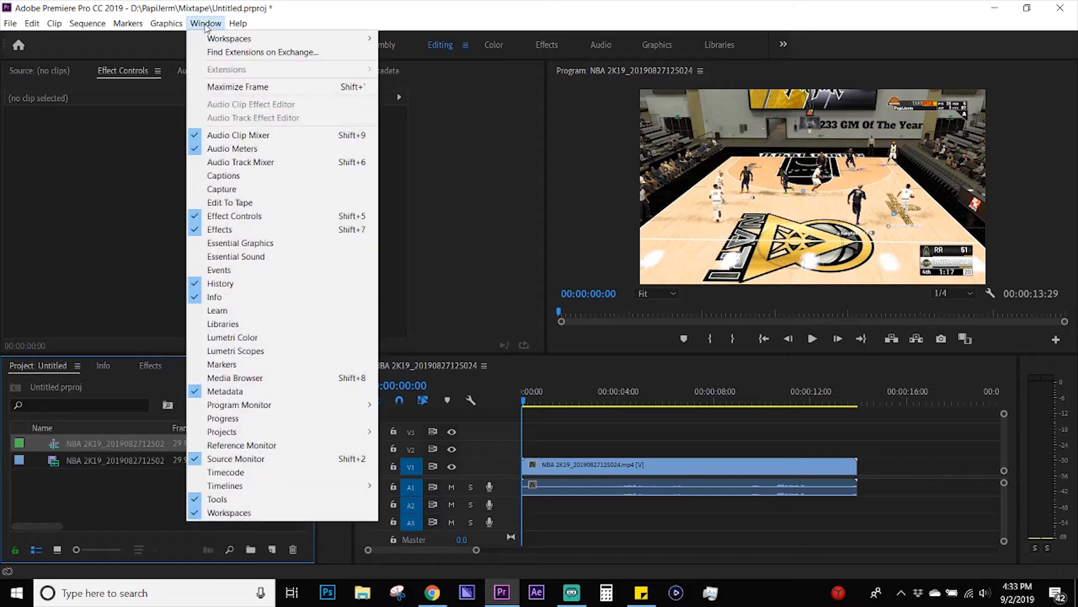
pyautogui.moveTo(247, 38)
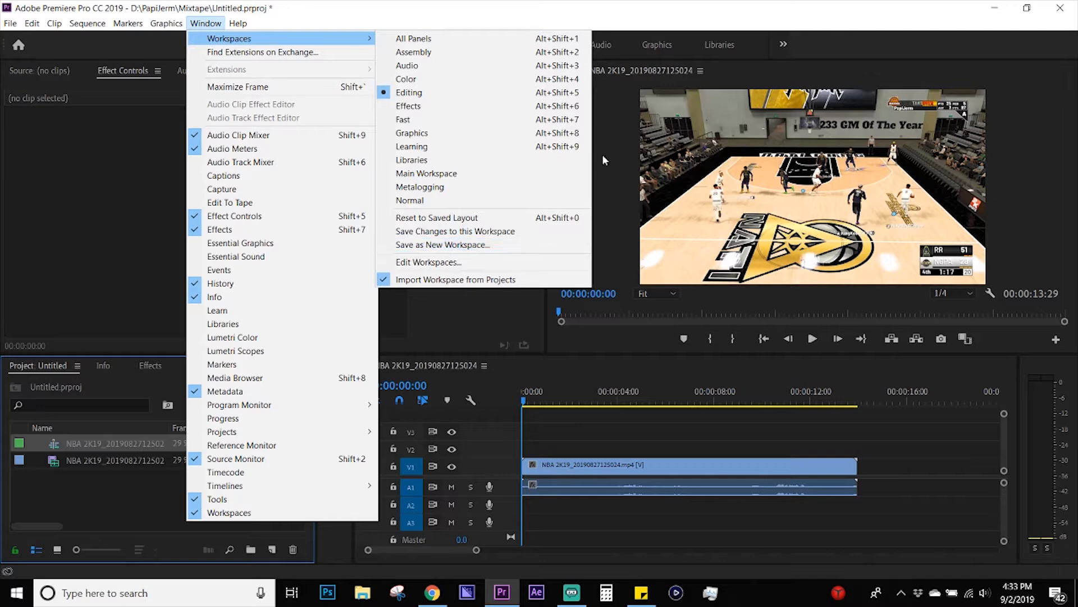
pyautogui.click(811, 28)
pyautogui.click(784, 45)
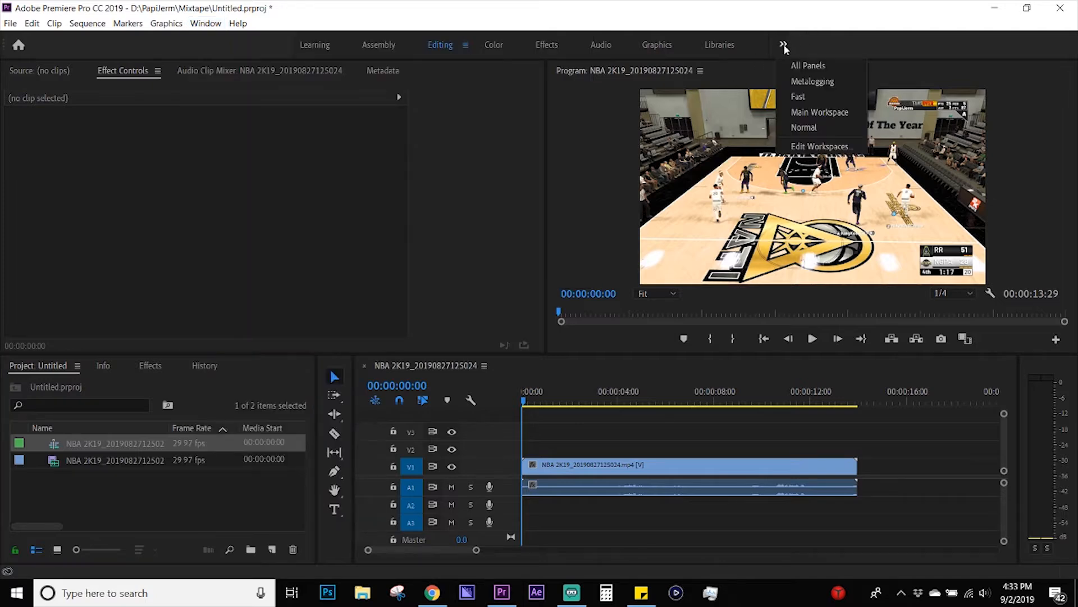
pyautogui.click(808, 45)
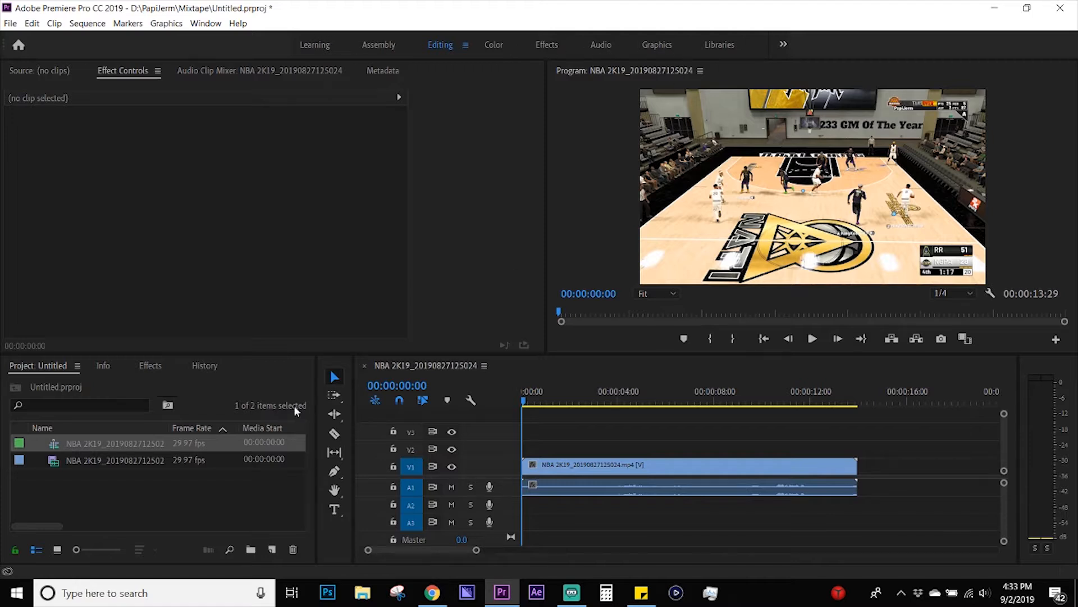
# Step: Check the imported clip's Video Info and Audio Info columns in the project's media list
pyautogui.click(31, 366)
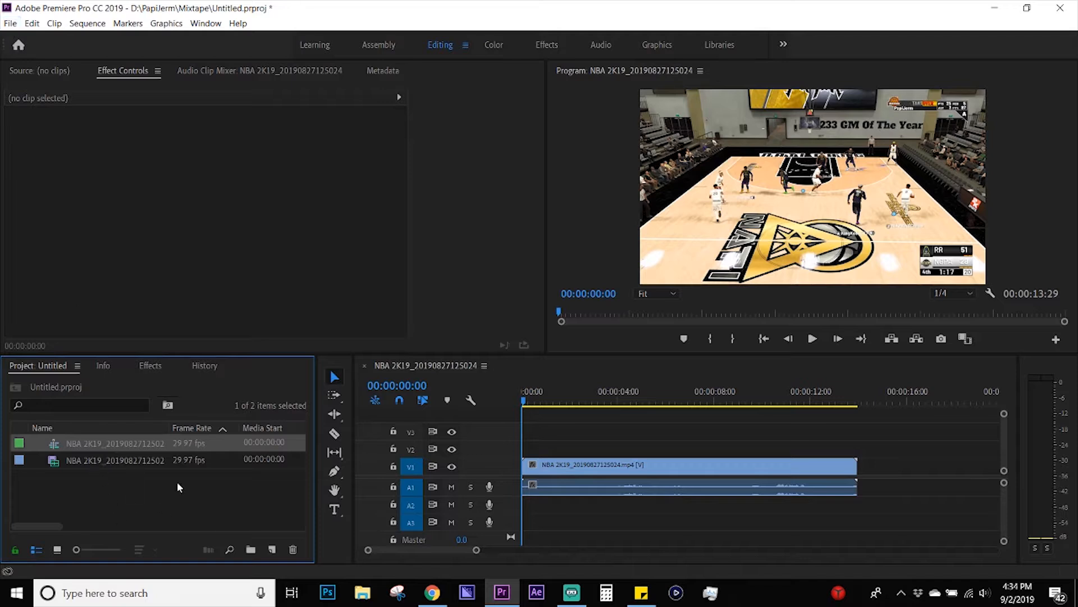
pyautogui.click(75, 460)
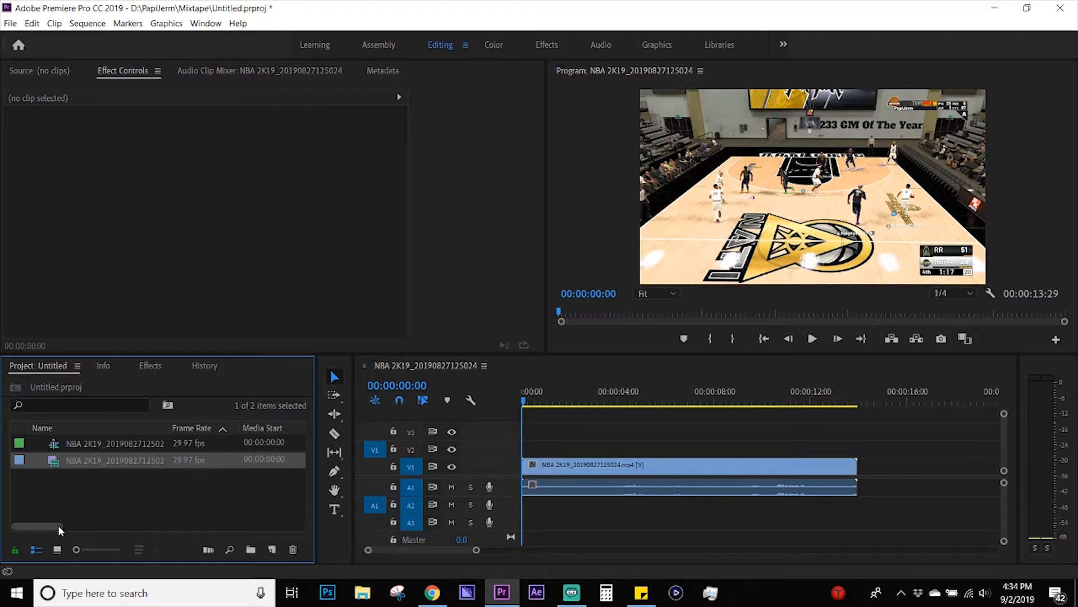
pyautogui.moveTo(58, 525); pyautogui.dragTo(177, 534)
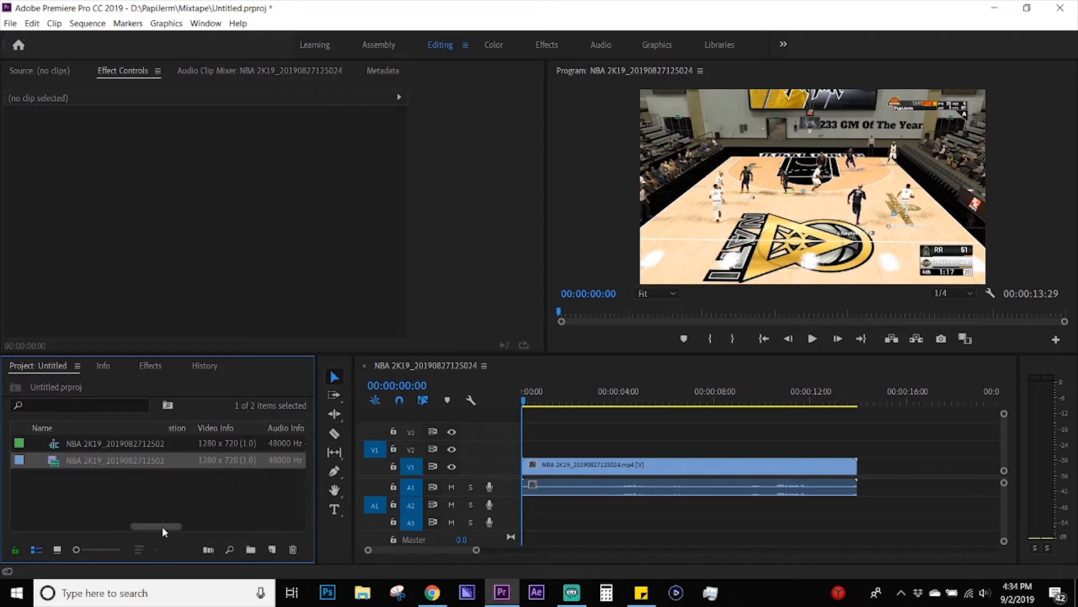
pyautogui.moveTo(162, 527)
pyautogui.mouseDown()
pyautogui.moveTo(187, 528)
pyautogui.moveTo(113, 526)
pyautogui.moveTo(160, 526)
pyautogui.mouseUp()
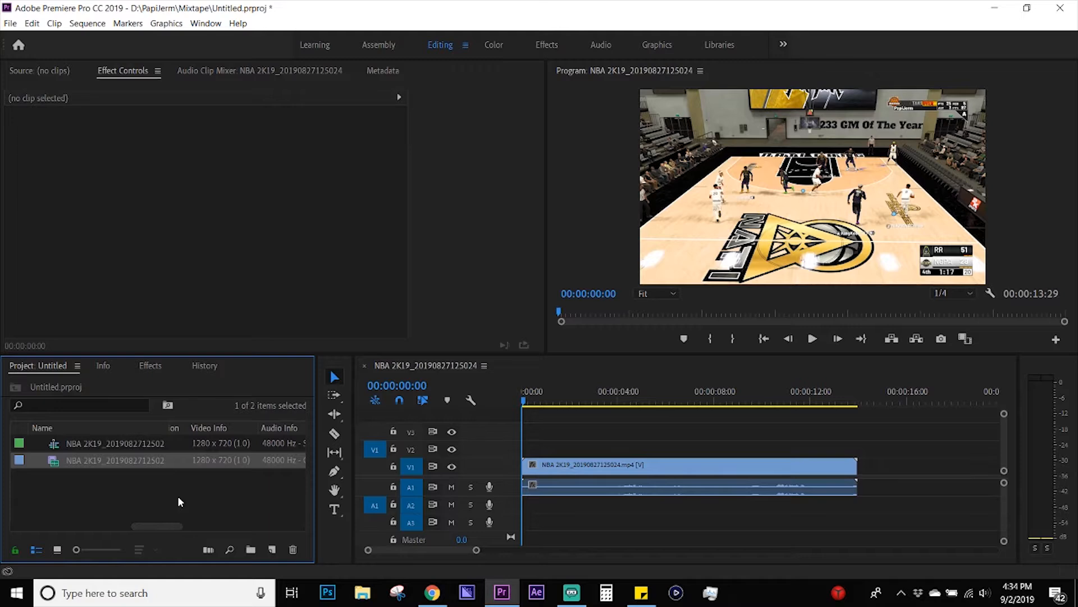
# Step: Open the settings of the NBA 2K19 sequence and set its editing mode to Custom
pyautogui.click(90, 24)
pyautogui.click(527, 372)
pyautogui.click(524, 367)
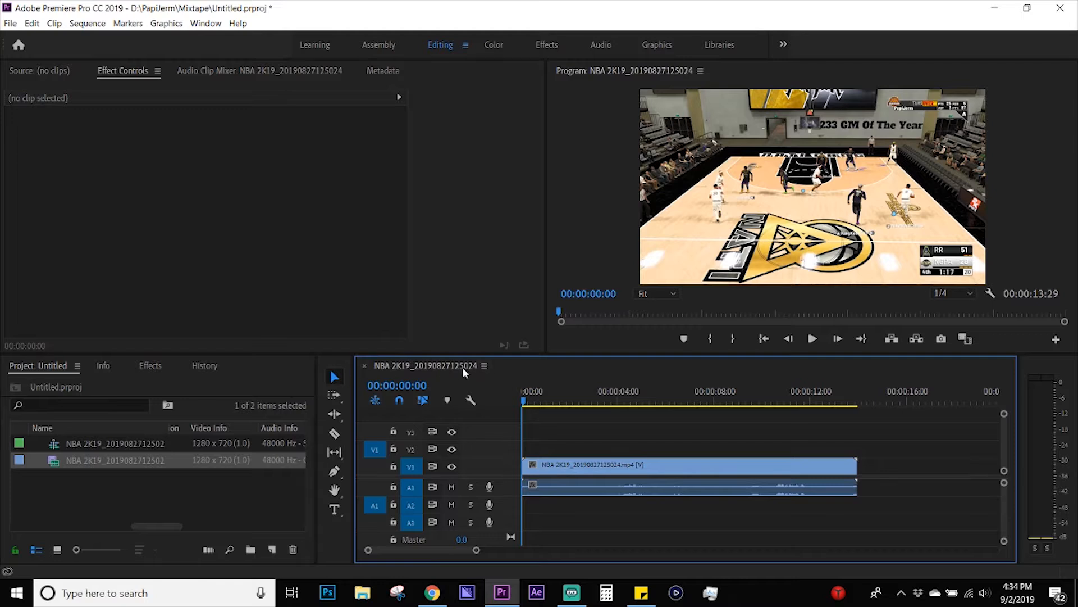
pyautogui.click(124, 443)
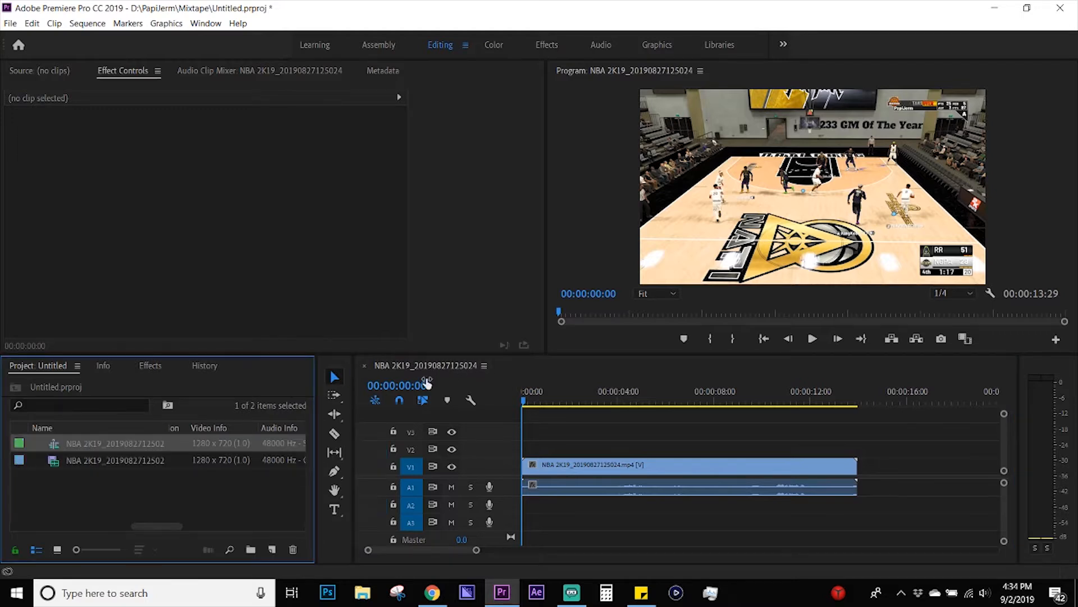
pyautogui.click(447, 368)
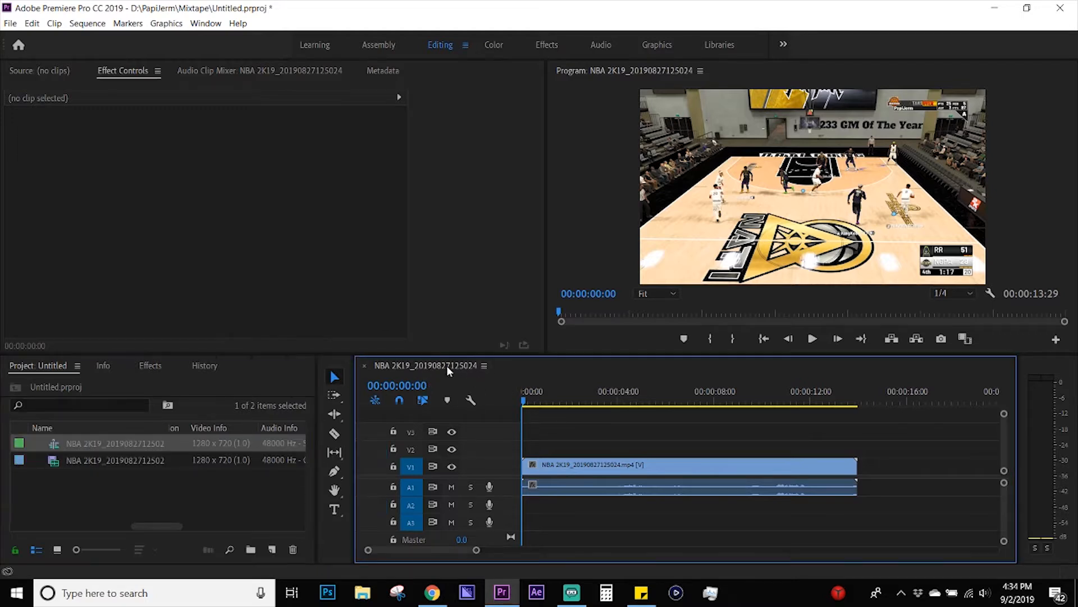
pyautogui.click(87, 23)
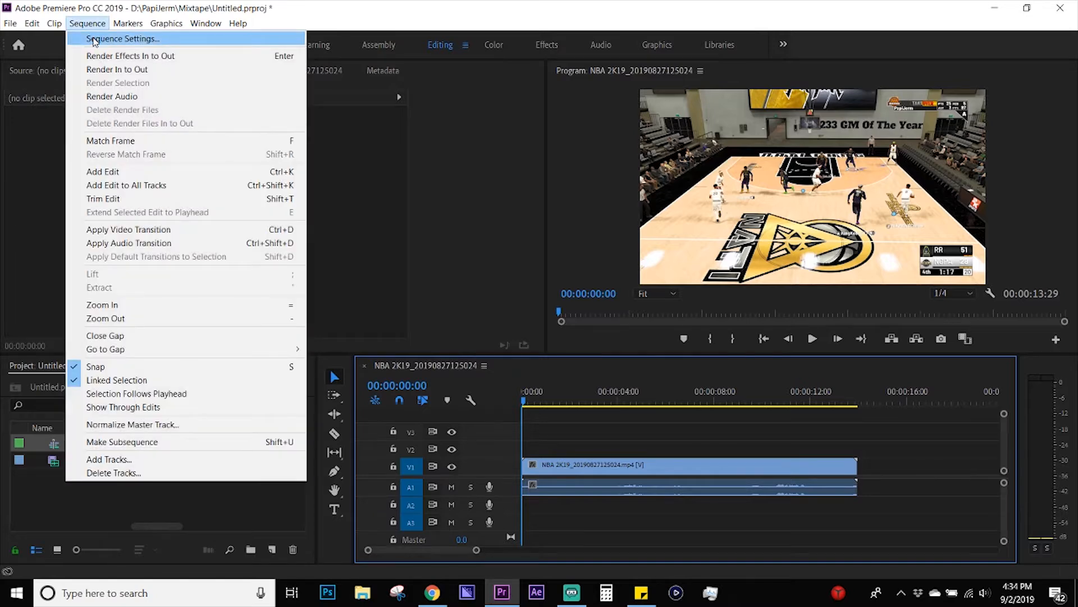
pyautogui.click(94, 39)
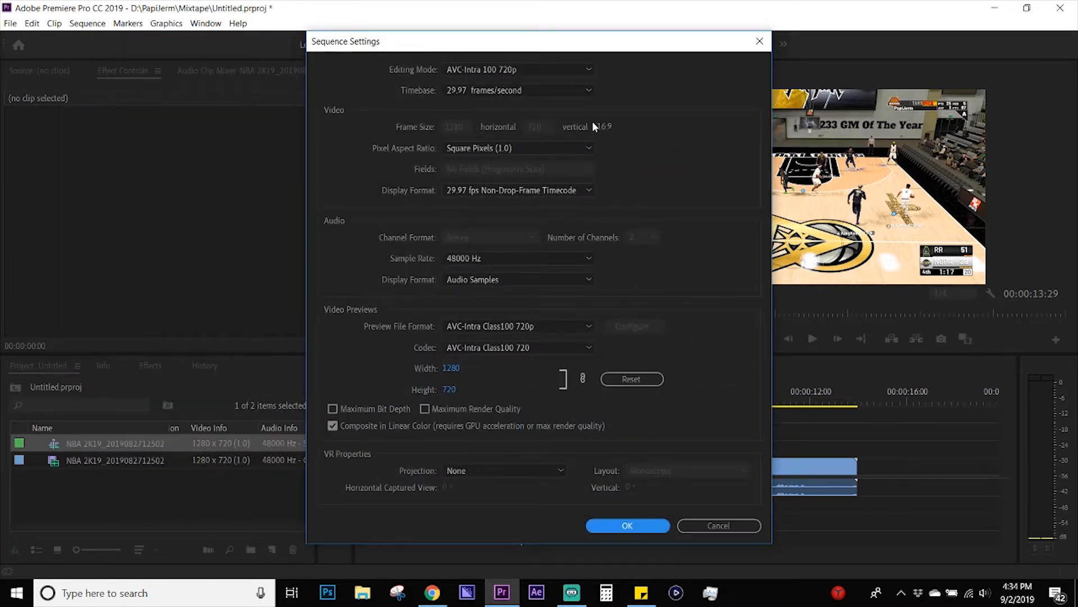
pyautogui.click(475, 68)
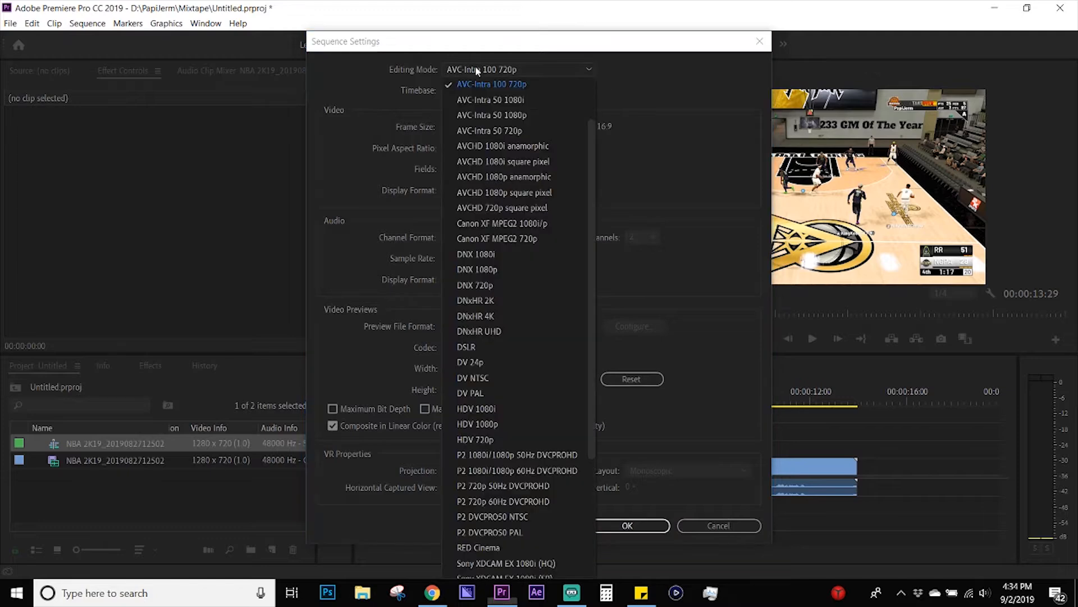
pyautogui.scroll(-5, 517, 276)
pyautogui.scroll(6, 517, 277)
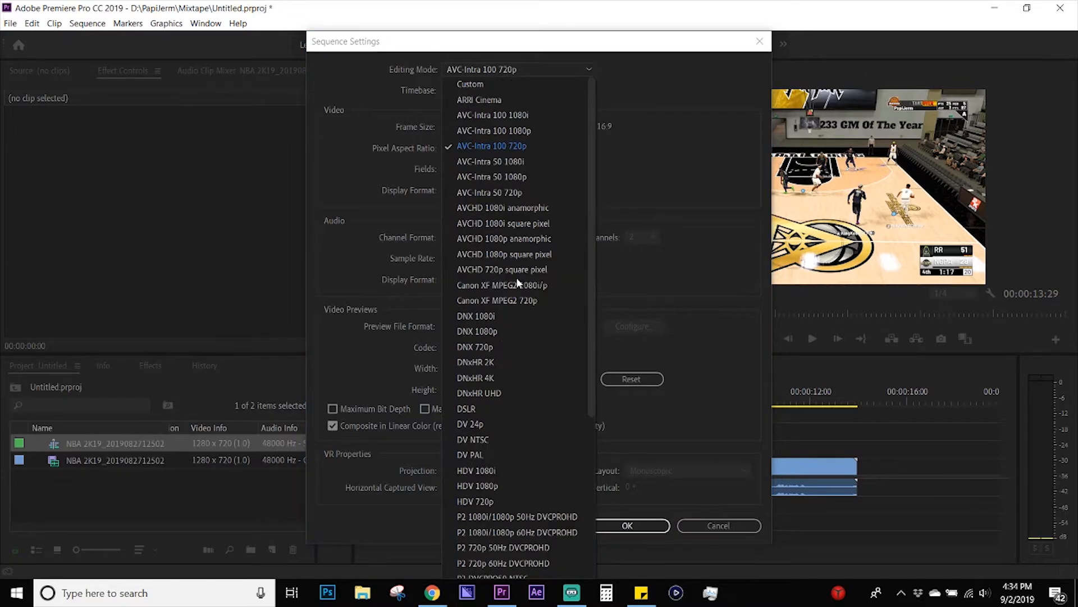
pyautogui.click(487, 83)
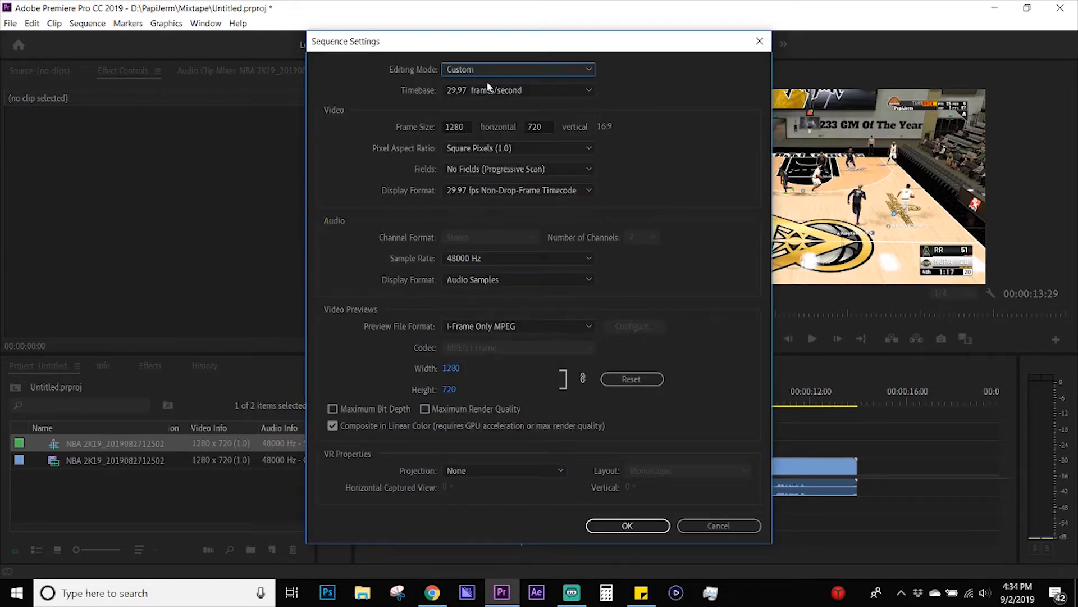
# Step: Set the sequence's frame size to 1920 horizontal by 1080 vertical and apply it, accepting the deletion of all previews
pyautogui.click(462, 126)
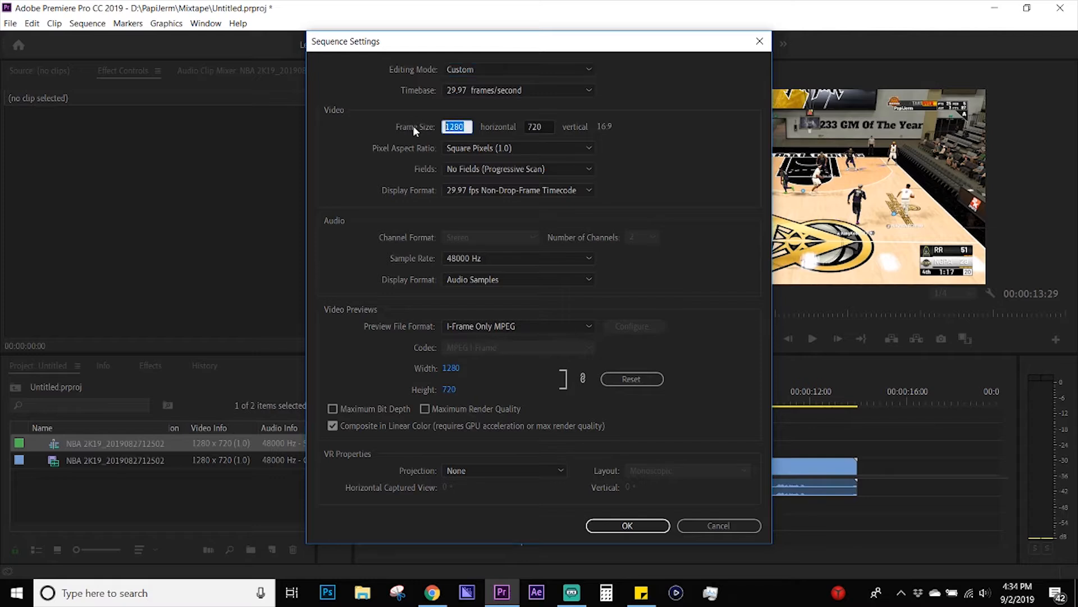
pyautogui.write('1920')
pyautogui.click(539, 126)
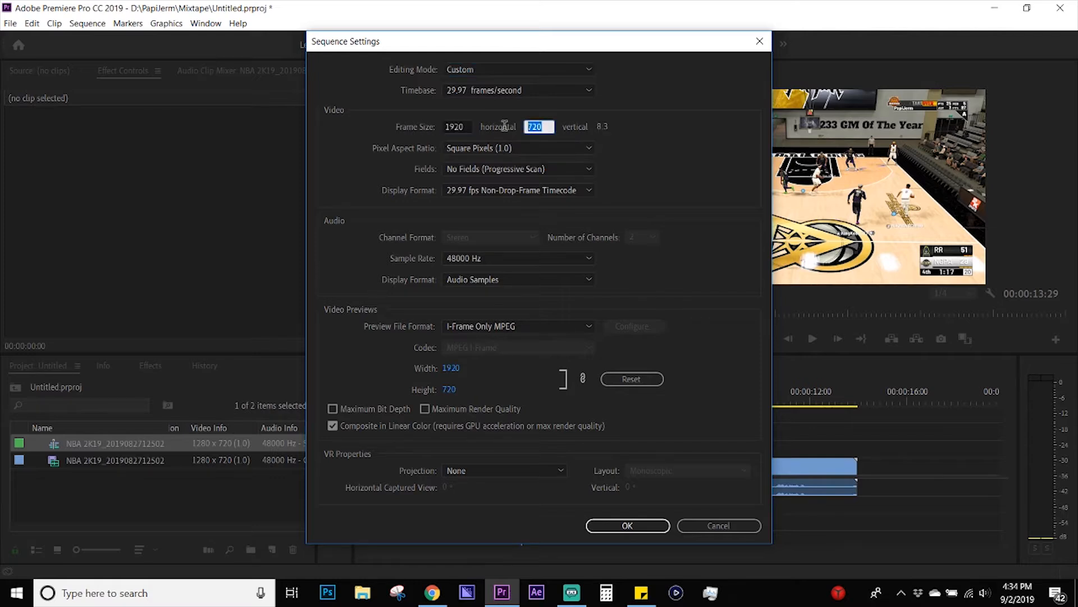
pyautogui.write('1080')
pyautogui.press('Tab')
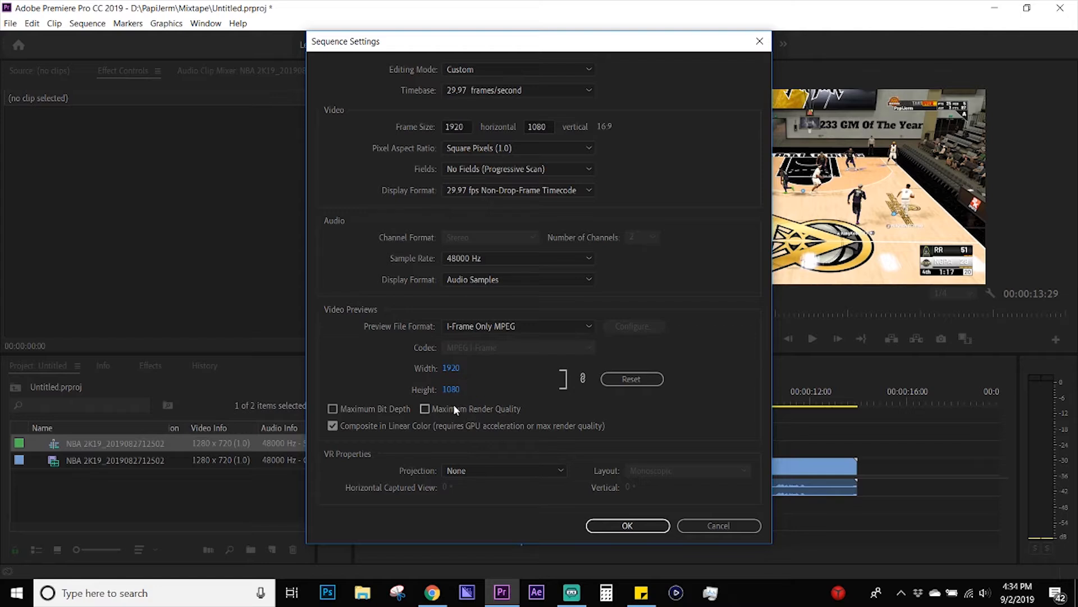
pyautogui.click(628, 525)
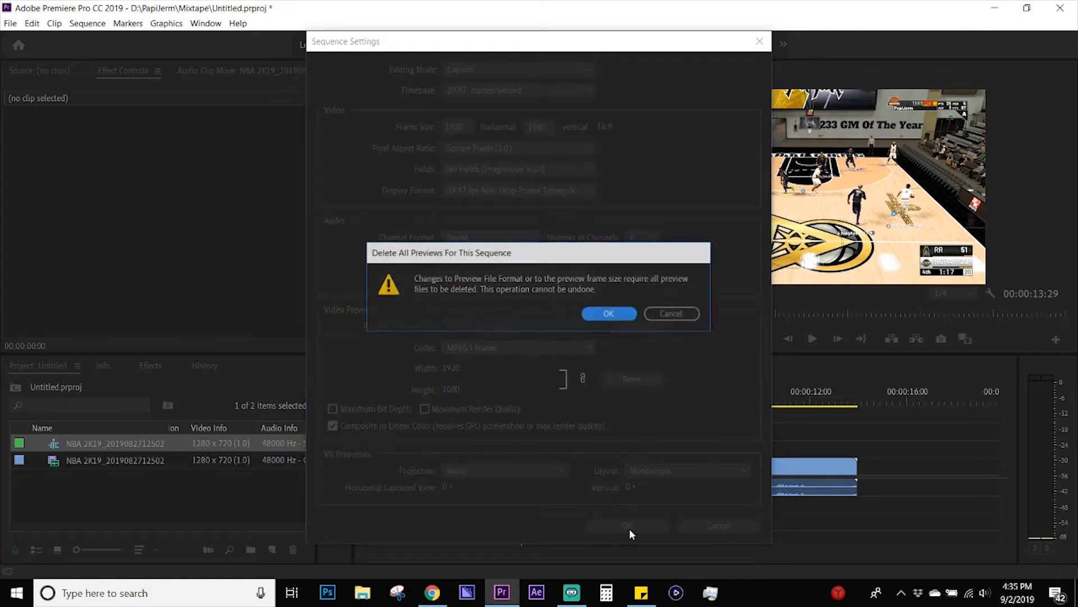
pyautogui.click(613, 315)
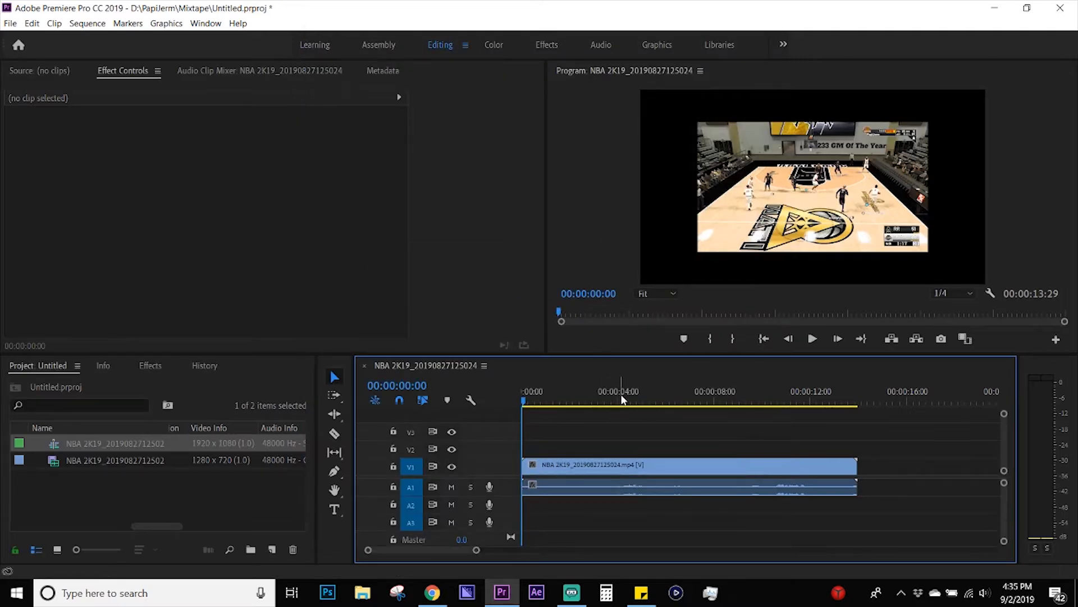
# Step: Try the Scale to Frame Size command on the gameplay clip, previewing it at 00:00:03:24
pyautogui.moveTo(622, 399); pyautogui.dragTo(613, 399)
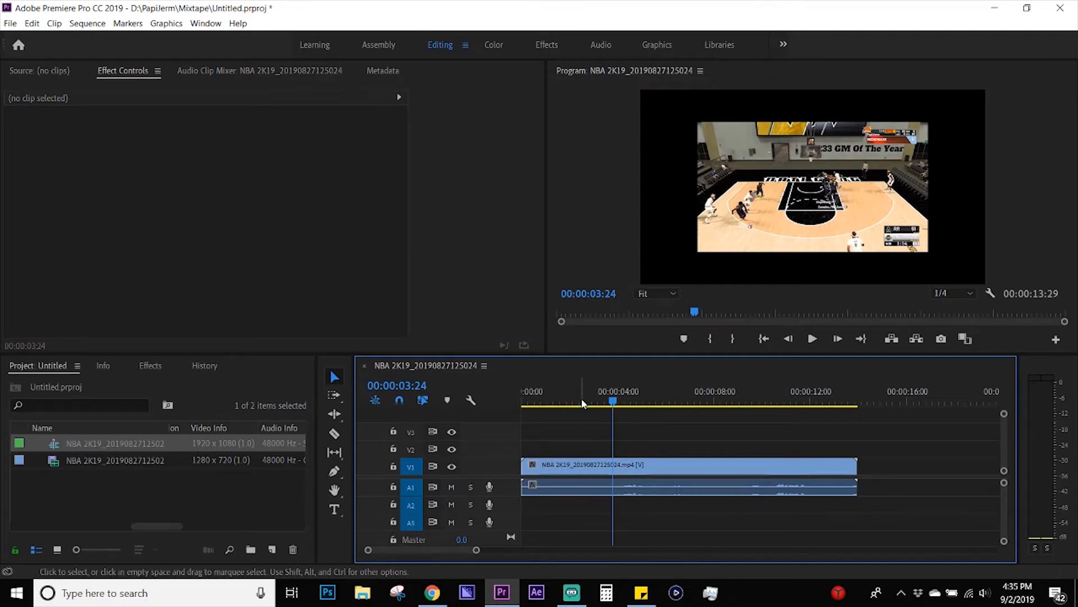
pyautogui.click(590, 470)
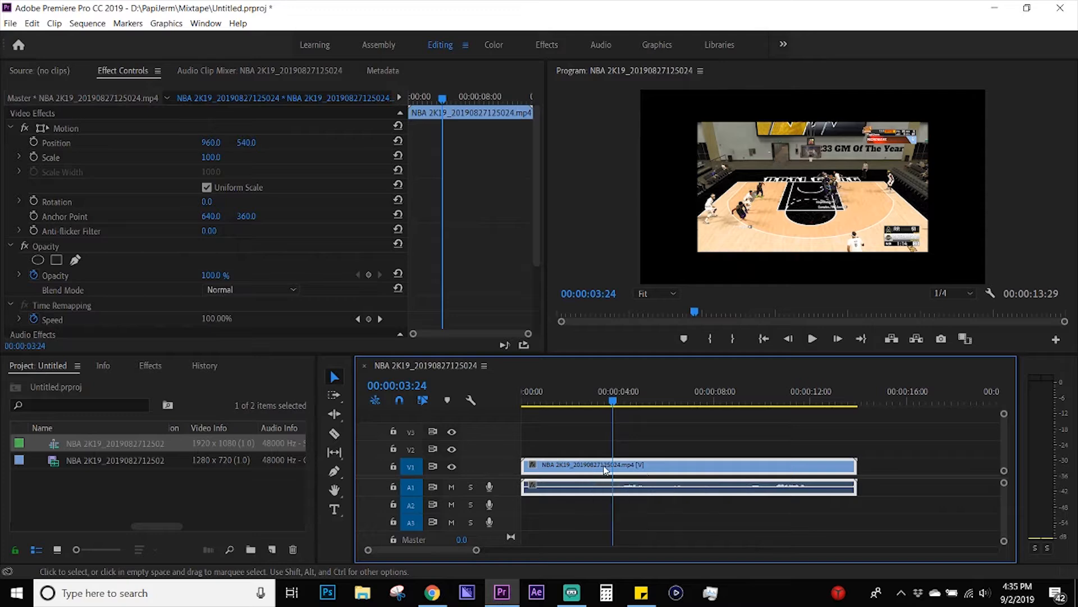
pyautogui.rightClick(663, 469)
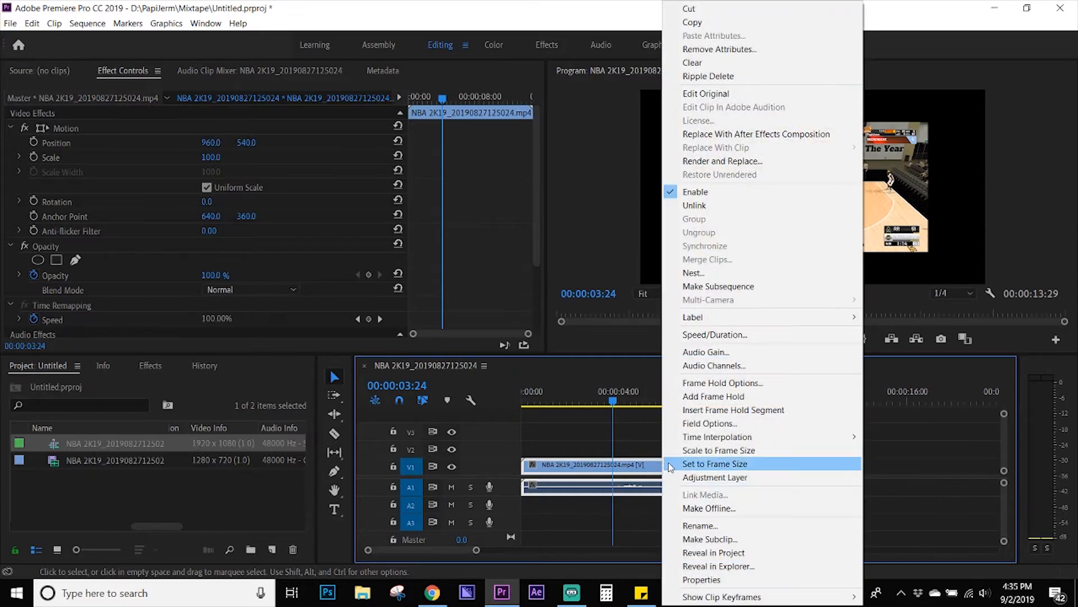
pyautogui.click(749, 451)
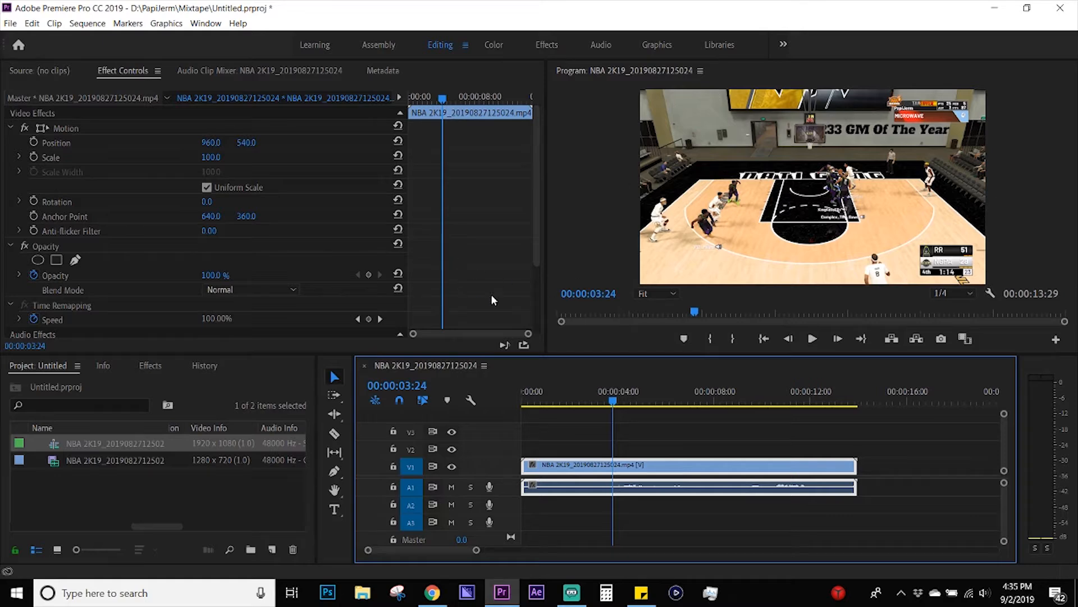
# Step: Try a Scale of 150 in the gameplay clip's Motion settings, and undo it
pyautogui.click(211, 156)
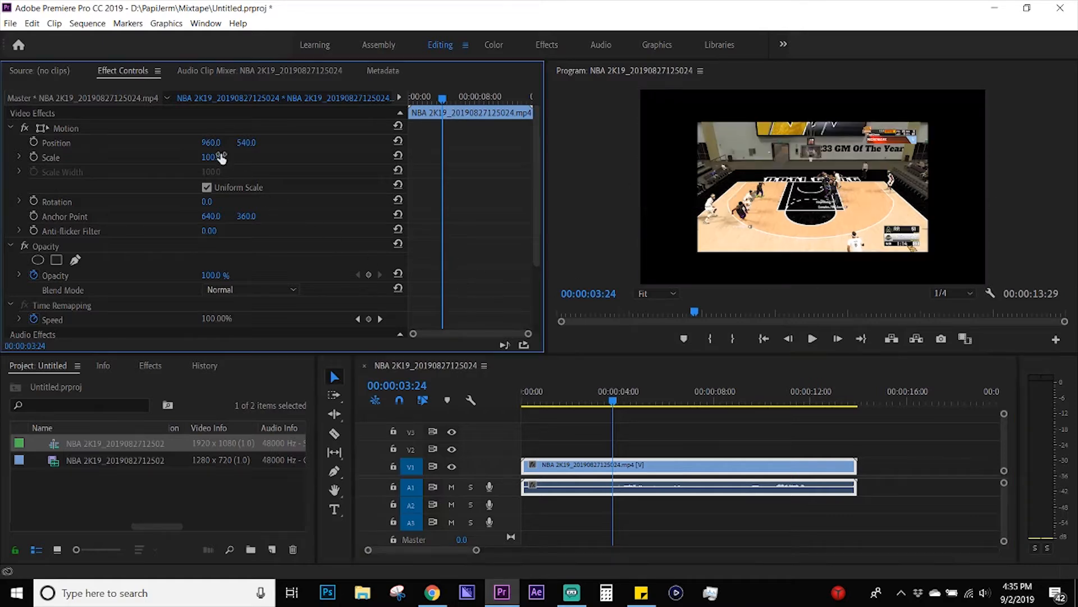
pyautogui.write('150')
pyautogui.press('Return')
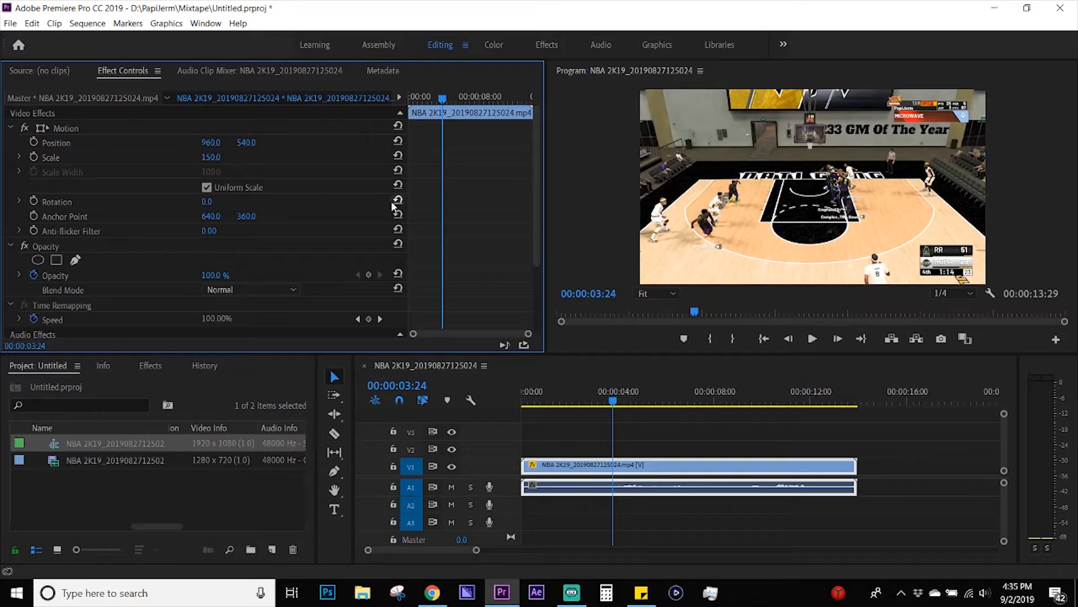
pyautogui.hotkey('ctrl', 'z')
# Step: Try the Set to Frame Size command on the gameplay clip, and undo it
pyautogui.rightClick(662, 464)
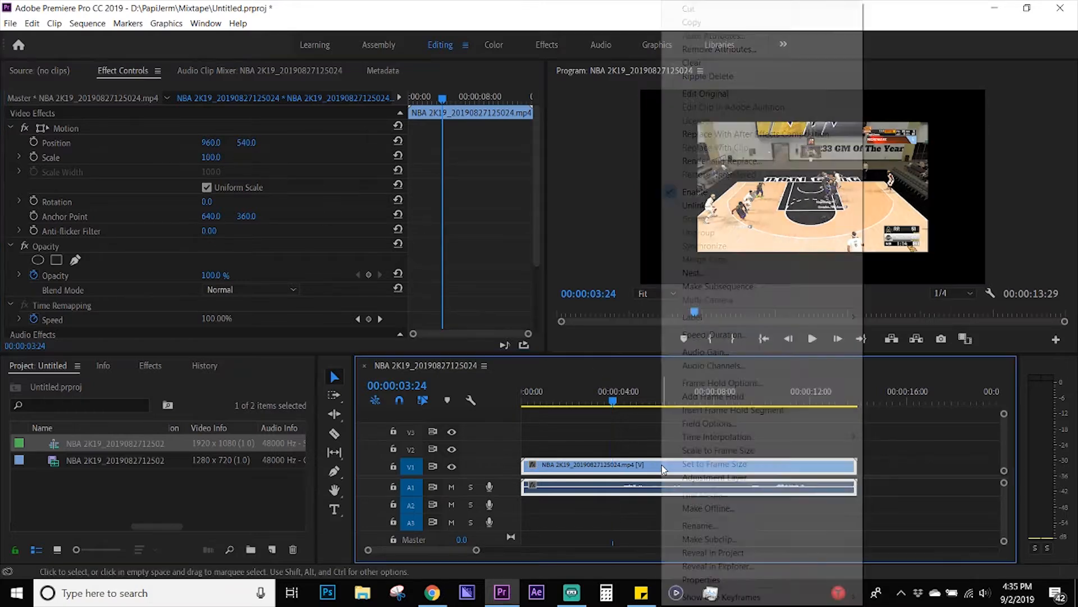
pyautogui.click(755, 470)
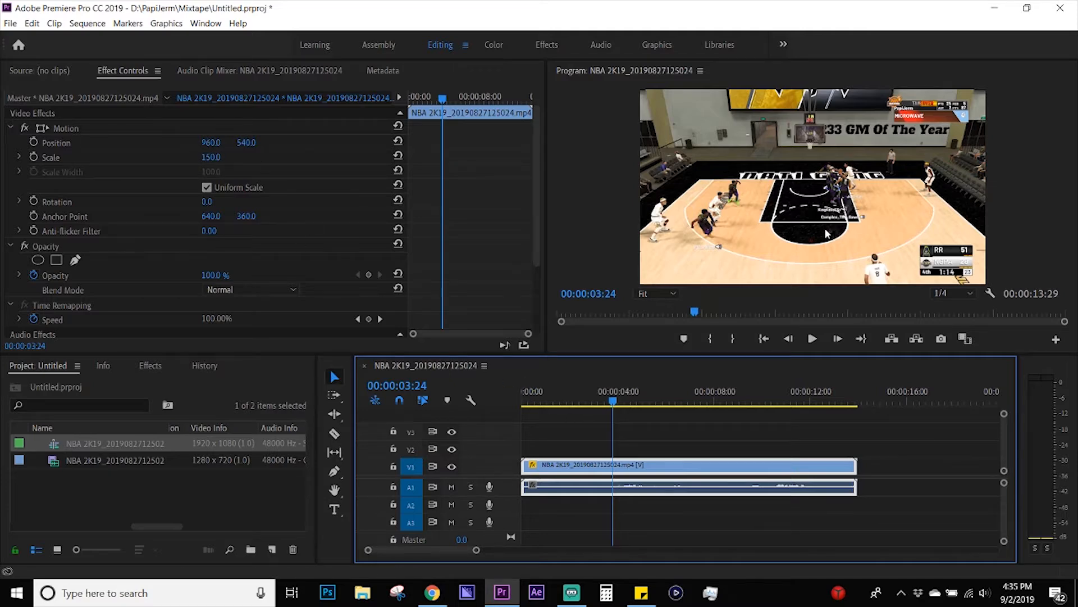
pyautogui.hotkey('ctrl', 'z')
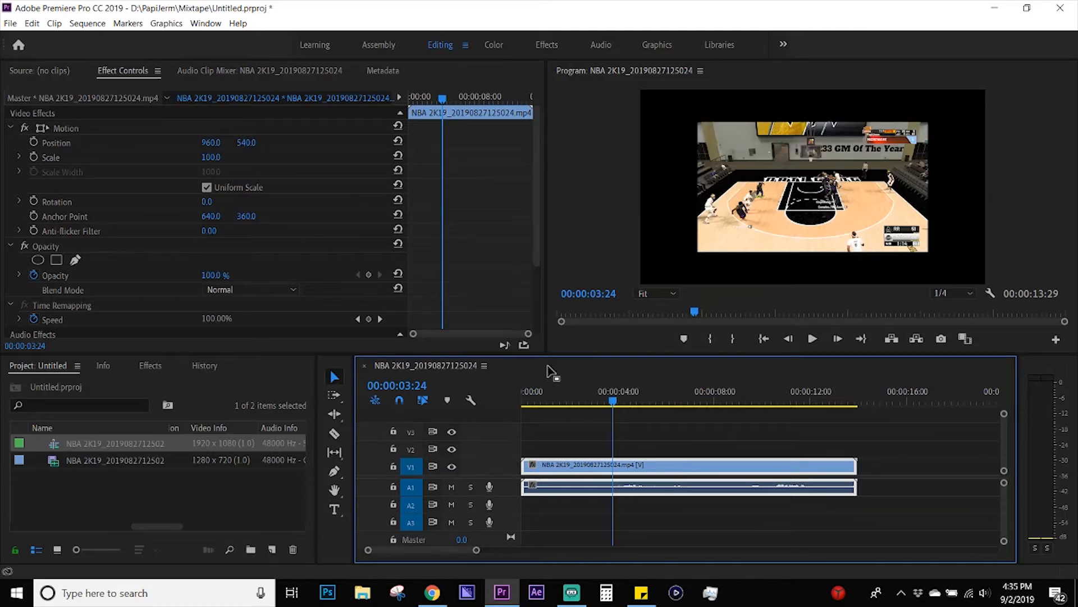
# Step: Fit the gameplay clip to the sequence with Scale to Frame Size, and deselect it
pyautogui.rightClick(692, 464)
pyautogui.click(731, 515)
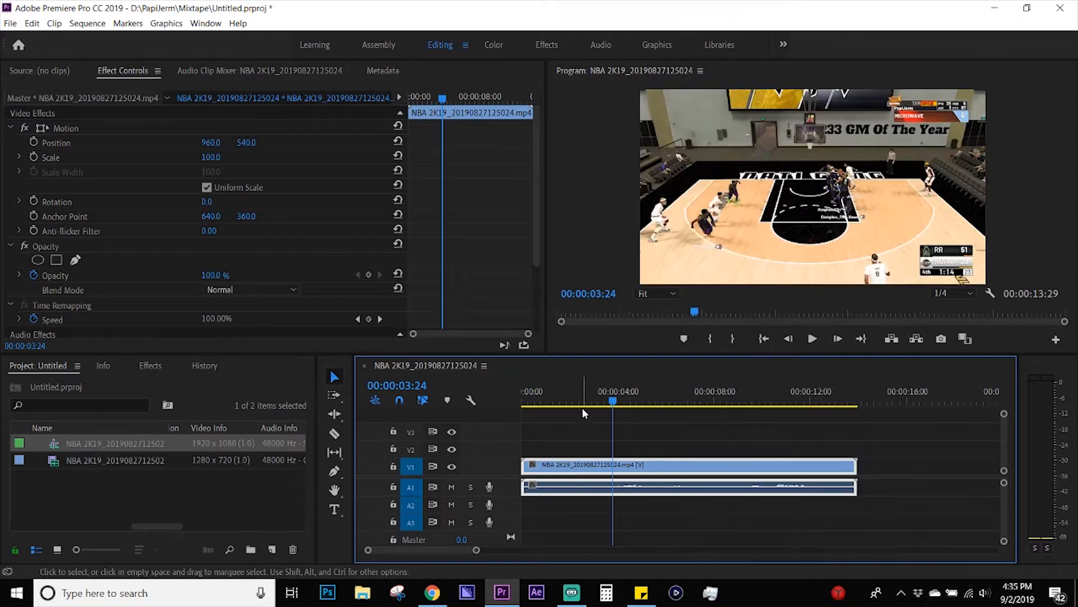
pyautogui.click(584, 427)
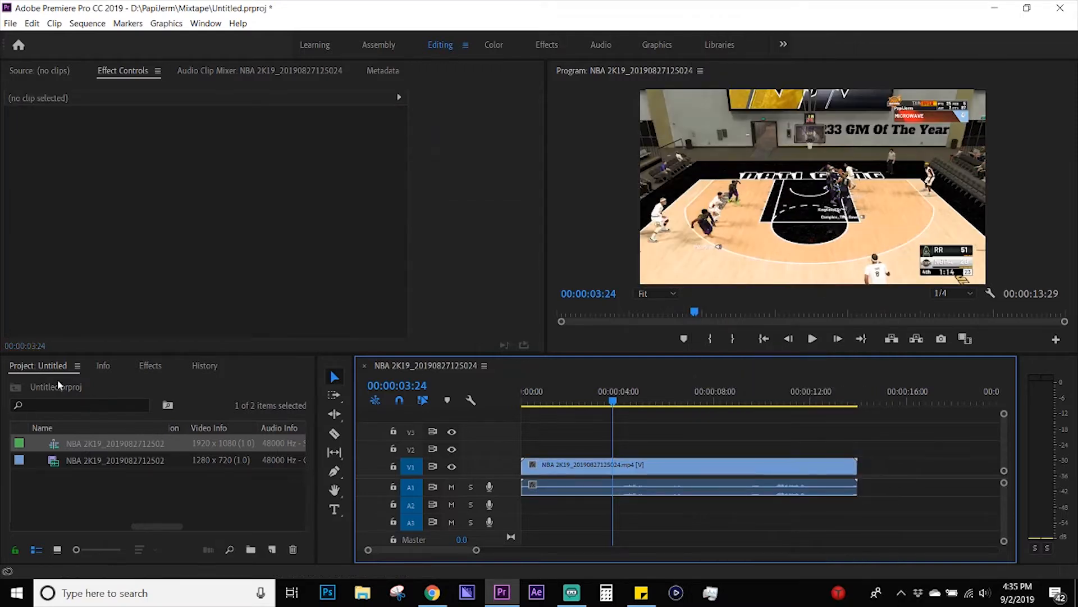
# Step: Examine the effects library, including its Audio Transitions and the Adjust effects under Video Effects
pyautogui.click(49, 365)
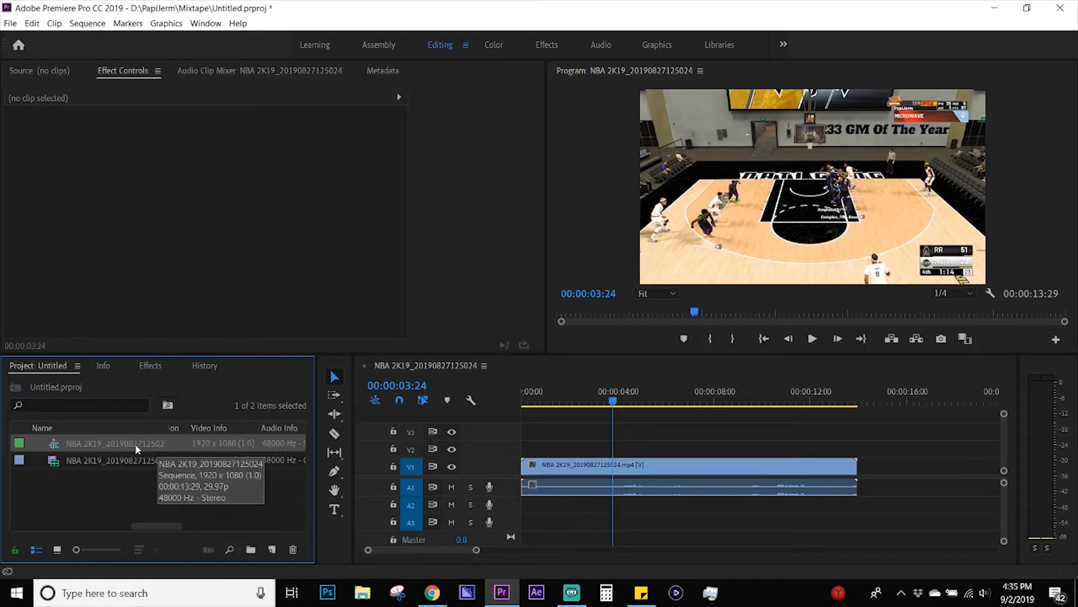
pyautogui.click(155, 369)
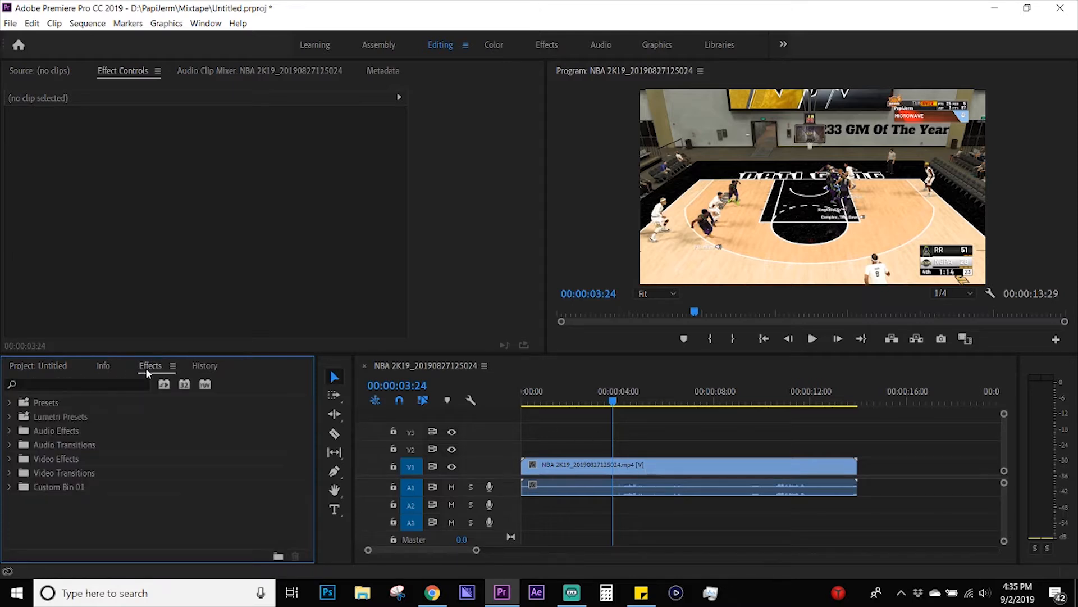
pyautogui.click(10, 444)
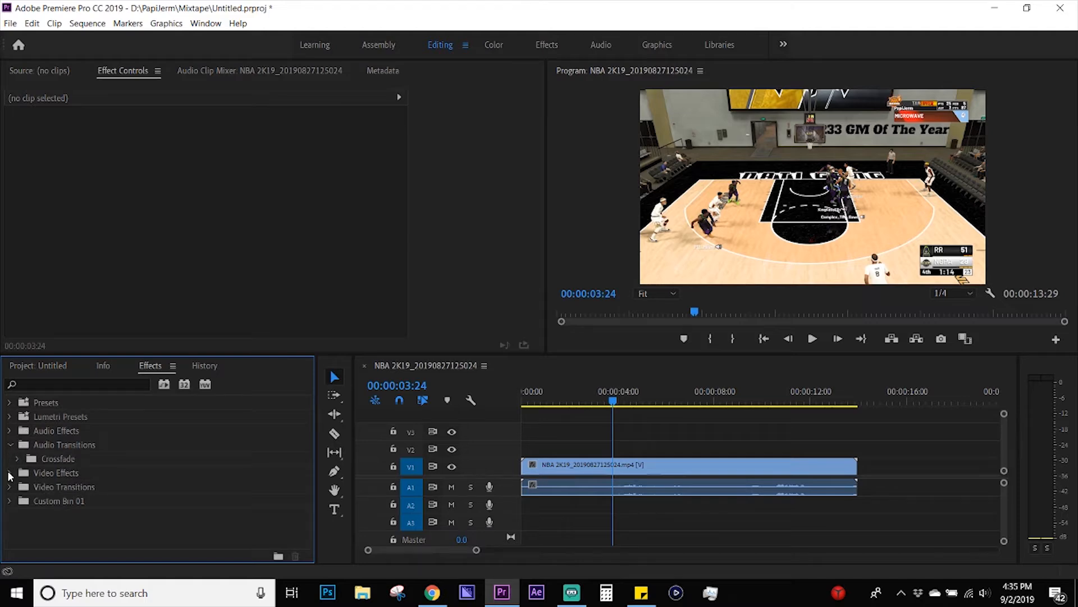
pyautogui.click(10, 473)
pyautogui.click(18, 486)
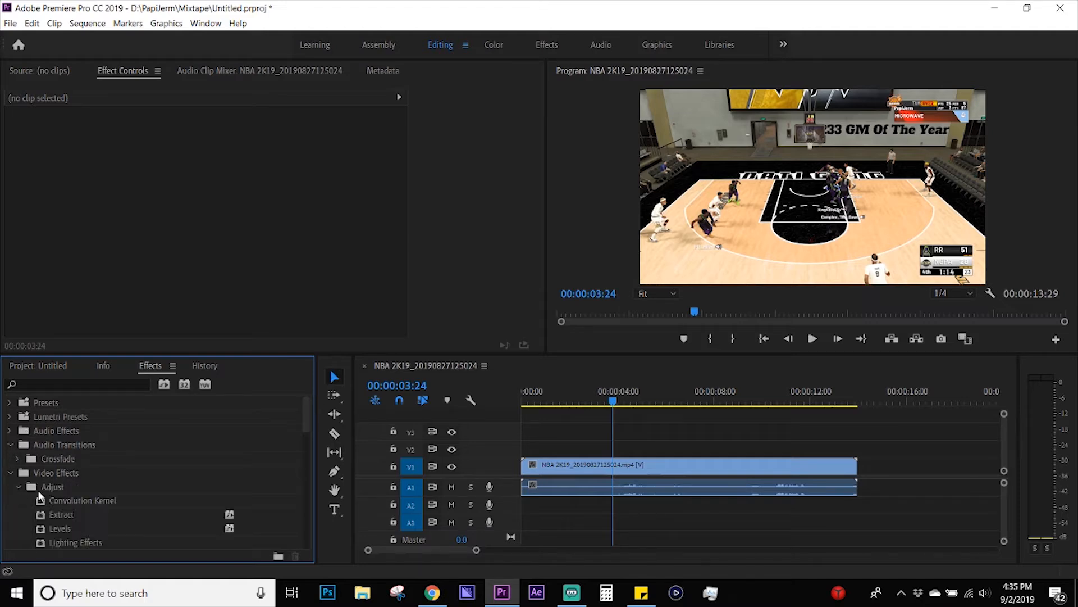
pyautogui.click(593, 473)
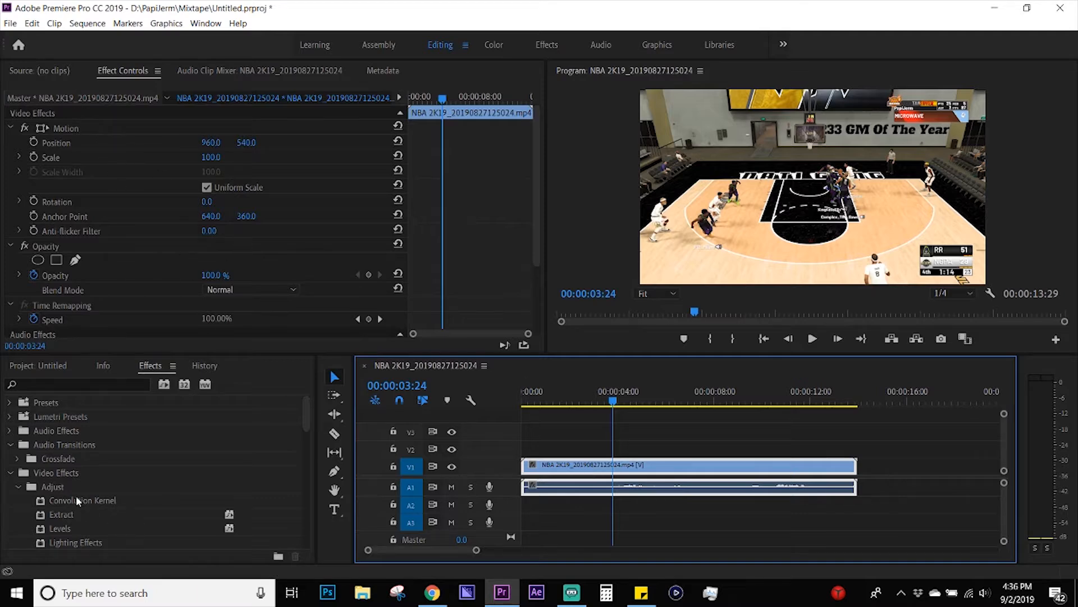
pyautogui.moveTo(78, 501)
pyautogui.mouseDown()
pyautogui.moveTo(541, 471)
pyautogui.moveTo(233, 497)
pyautogui.moveTo(131, 230)
pyautogui.moveTo(83, 509)
pyautogui.mouseUp()
pyautogui.scroll(-2, 91, 496)
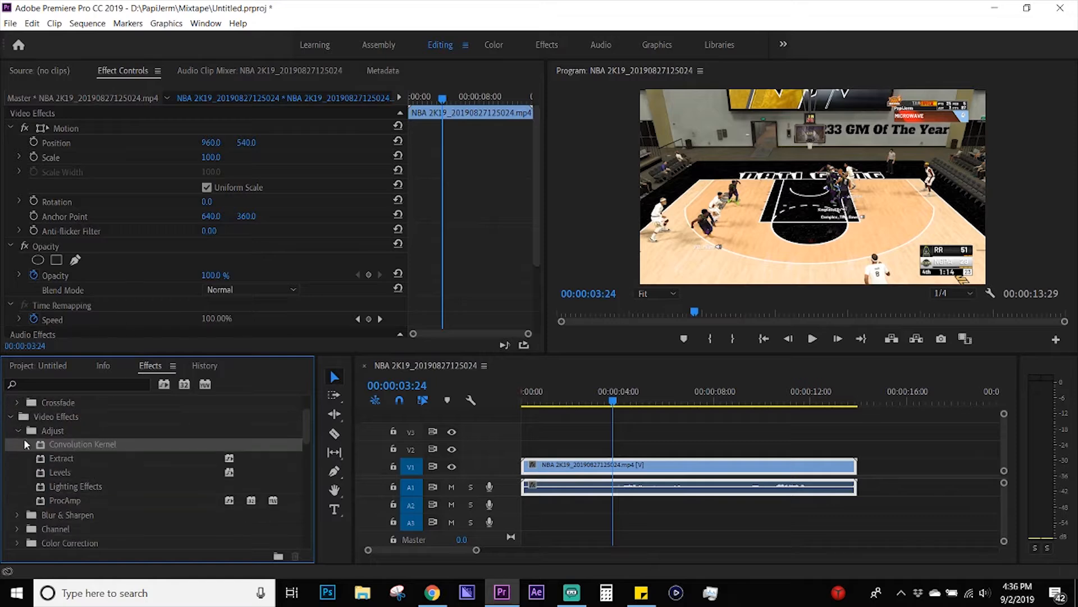
# Step: Collapse the Adjust and Video Effects folders and bring the project's media list back into view
pyautogui.click(17, 432)
pyautogui.click(10, 416)
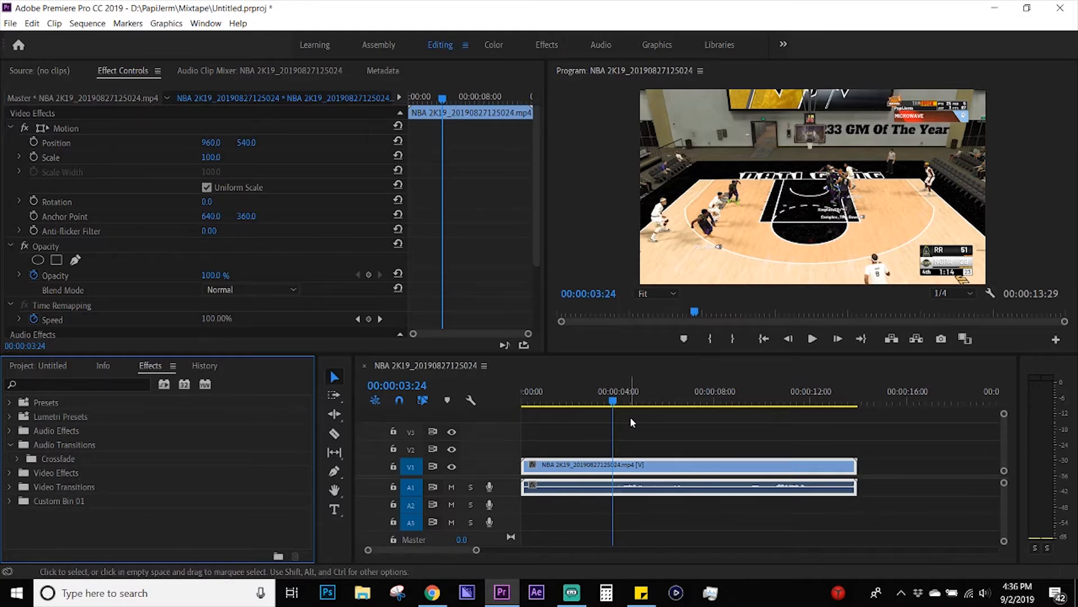
pyautogui.click(596, 430)
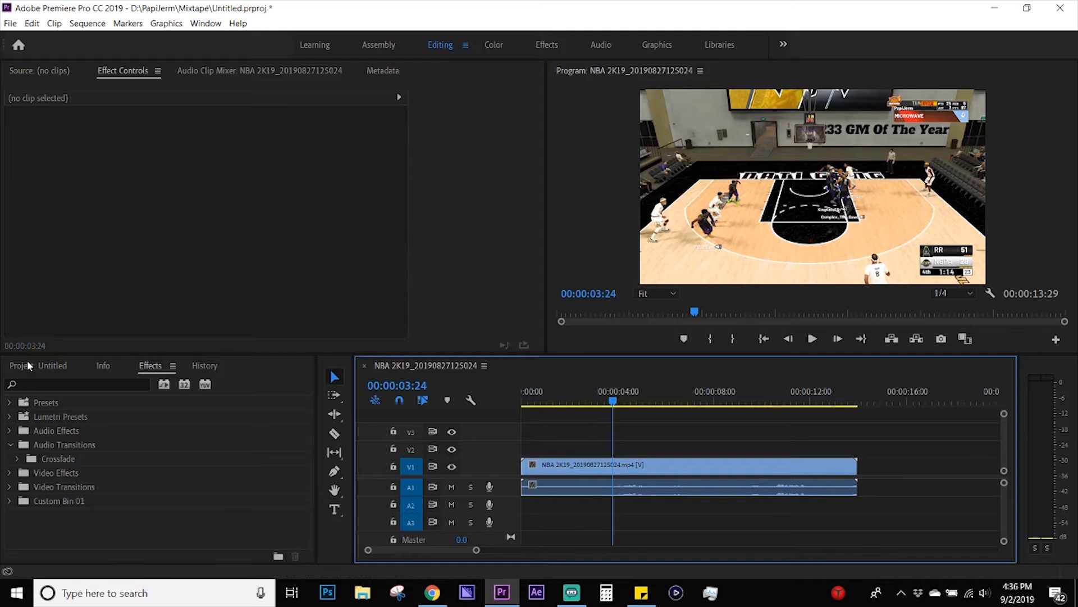
pyautogui.click(48, 365)
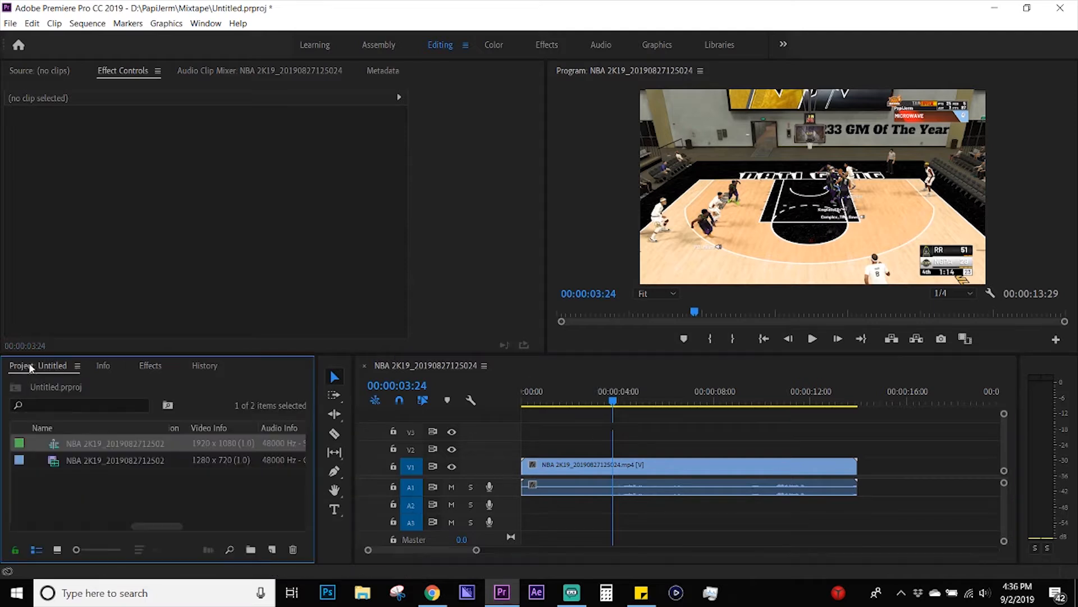
# Step: Scrub through the gameplay clip in the sequence and examine the playhead timecode and matching preview frames
pyautogui.click(587, 375)
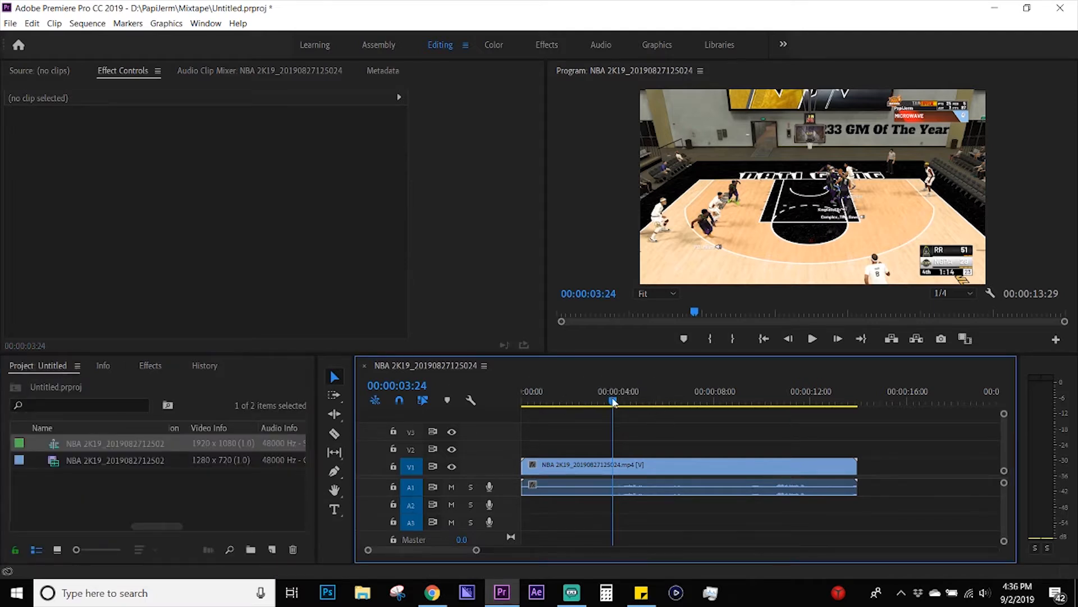
pyautogui.moveTo(614, 407)
pyautogui.mouseDown()
pyautogui.moveTo(521, 402)
pyautogui.moveTo(619, 403)
pyautogui.mouseUp()
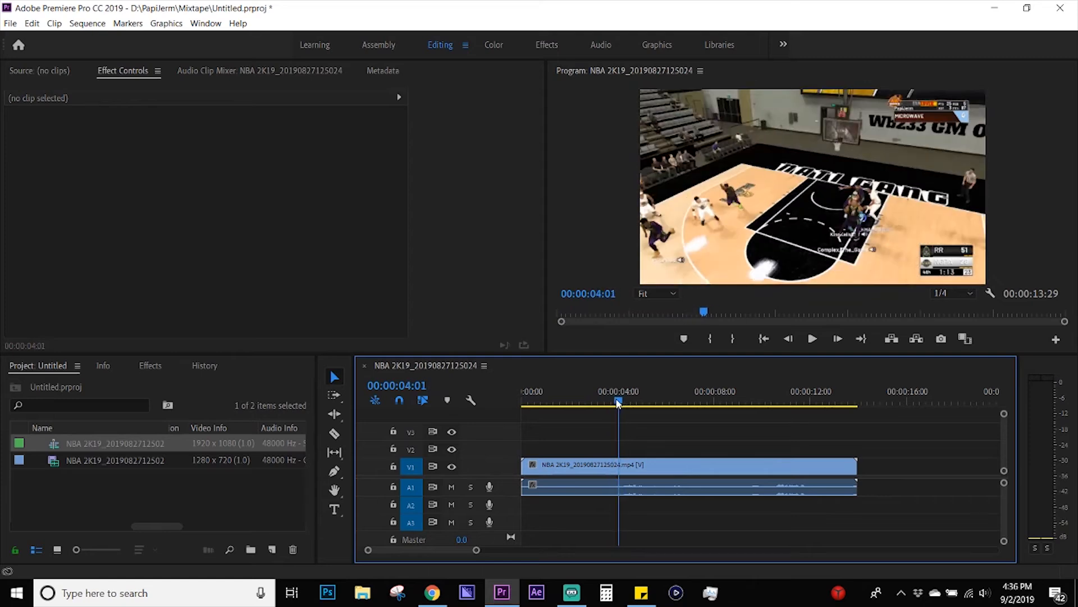
pyautogui.click(408, 386)
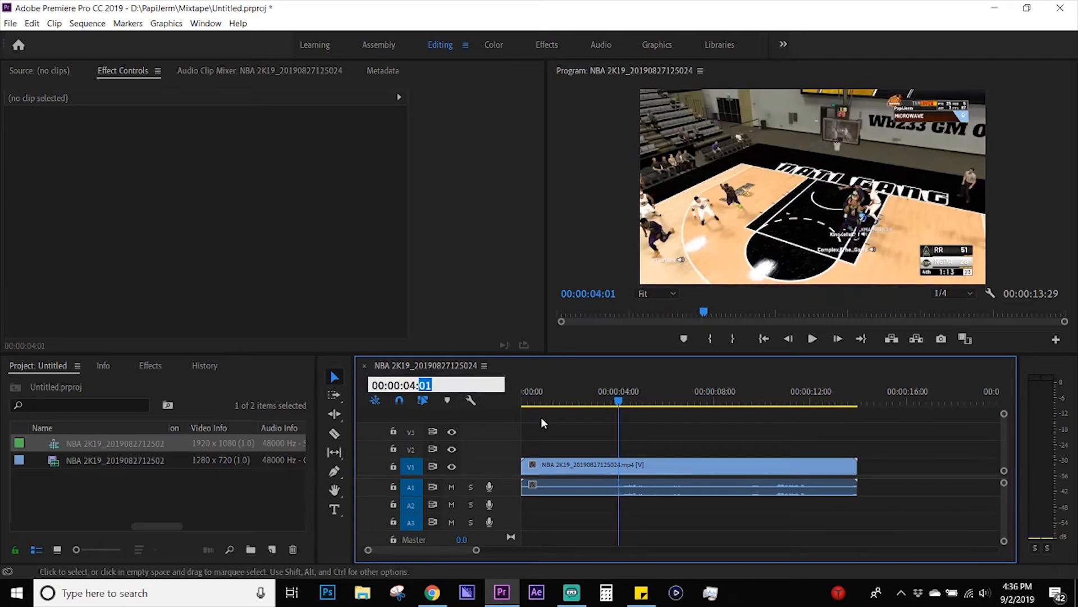
pyautogui.click(568, 424)
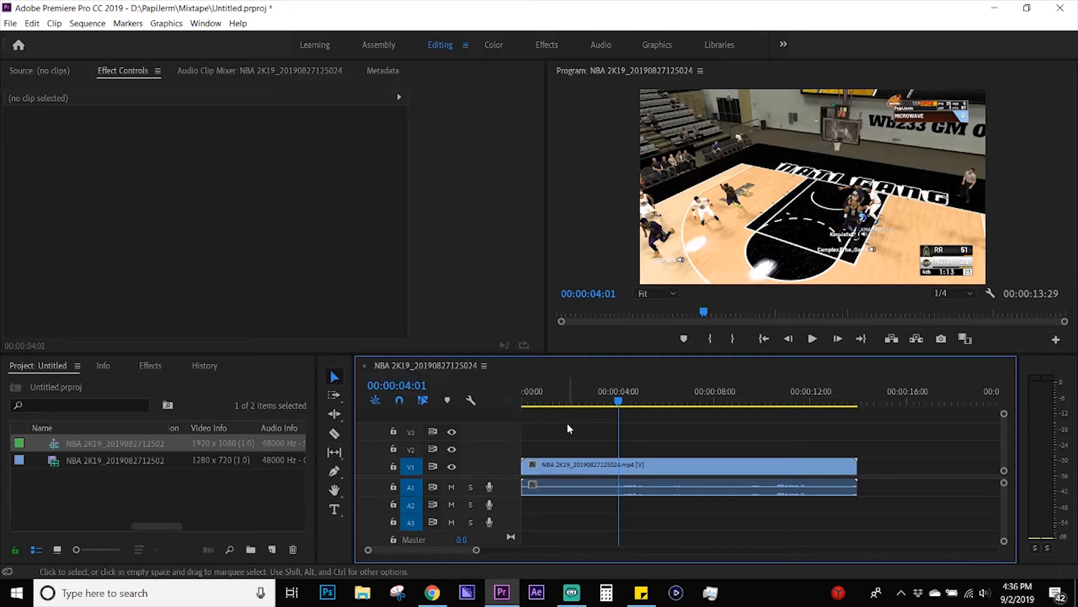
pyautogui.moveTo(628, 408); pyautogui.dragTo(693, 406)
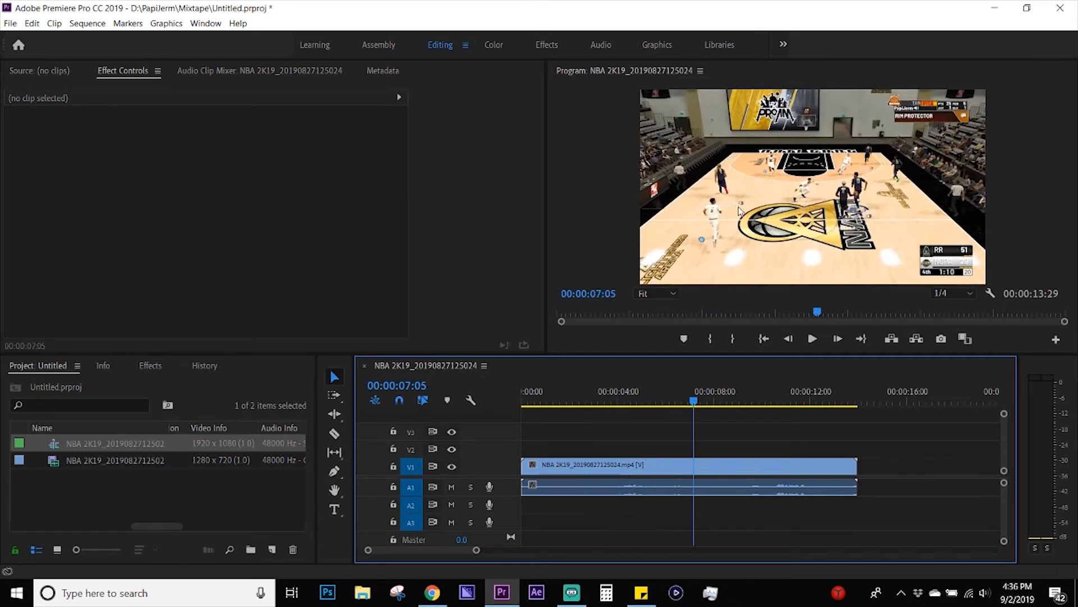
pyautogui.moveTo(551, 404); pyautogui.dragTo(664, 400)
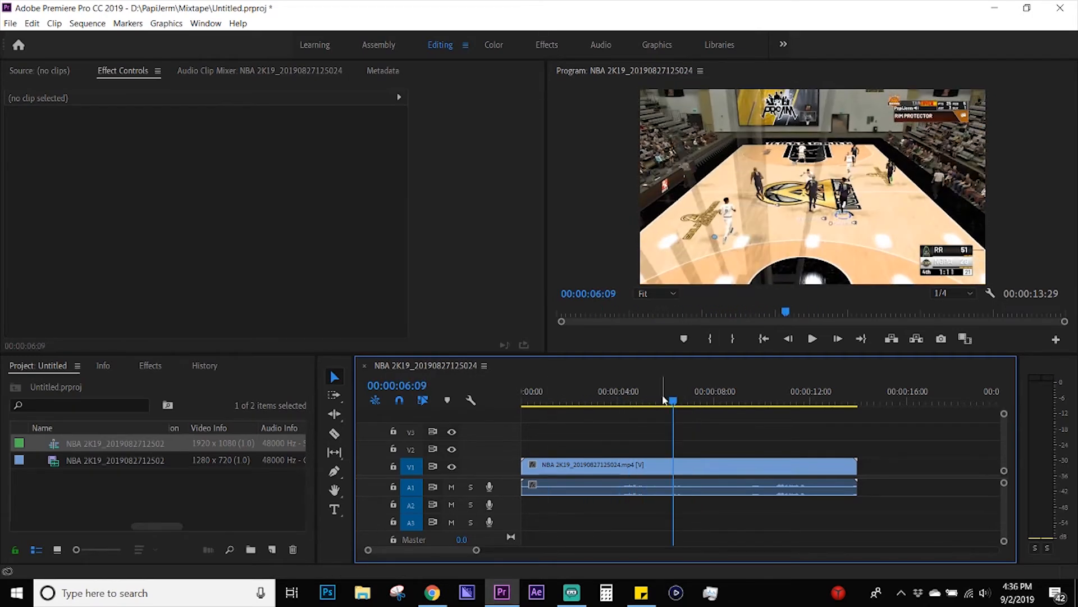
# Step: Play and pause the sequence in the program monitor and check the playback resolution options
pyautogui.click(812, 339)
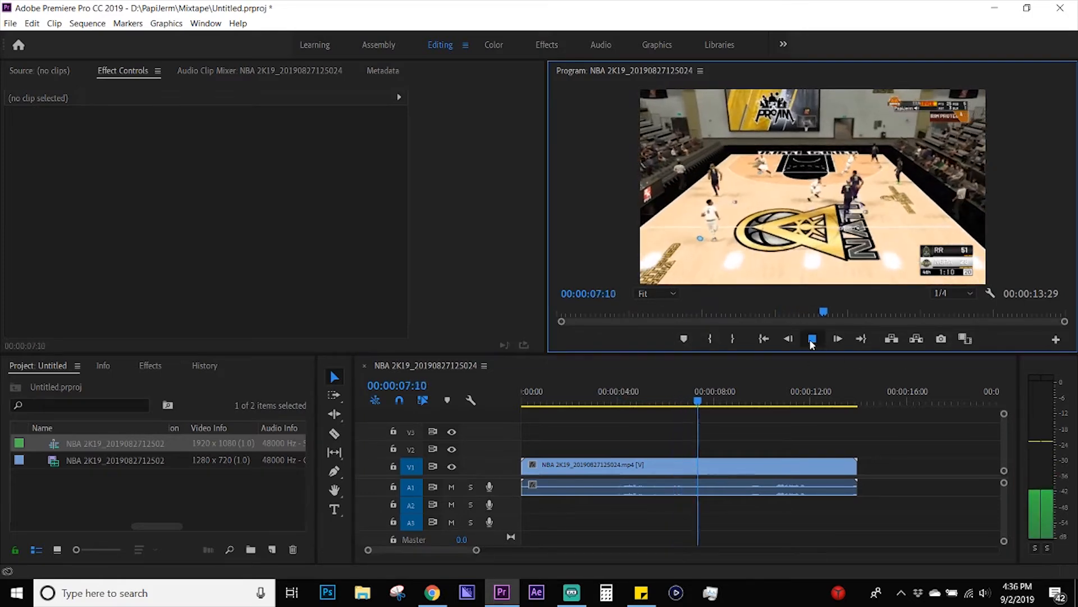
pyautogui.click(811, 339)
pyautogui.press('space')
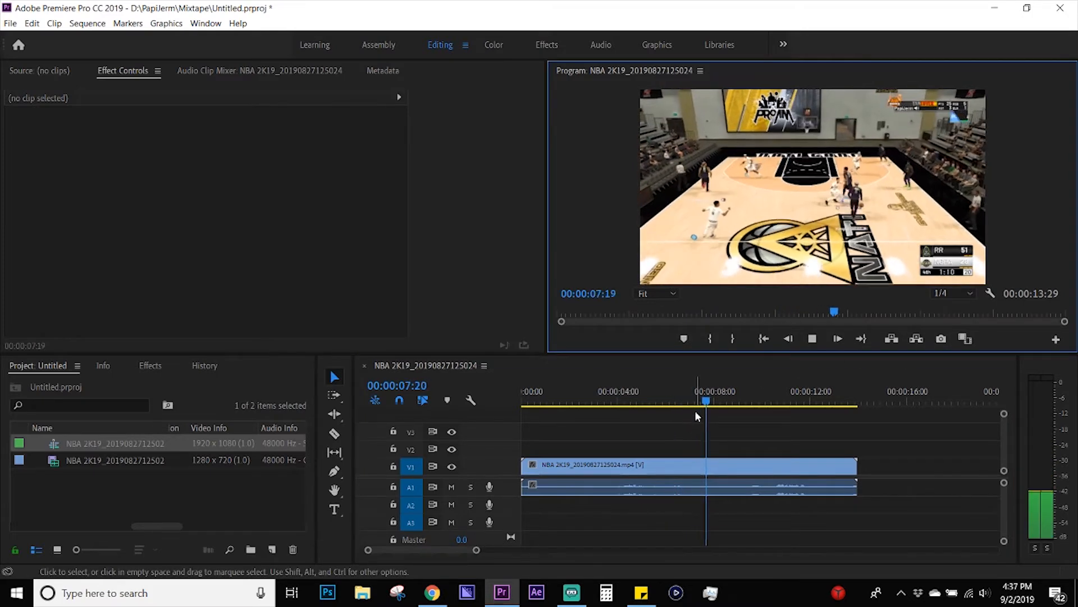
pyautogui.press('space')
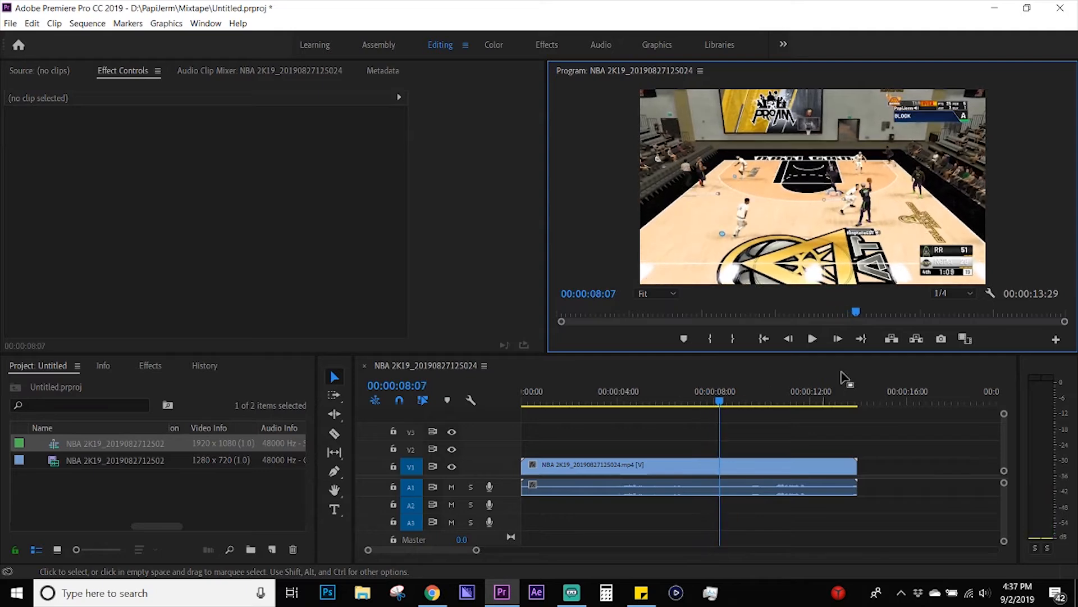
pyautogui.click(965, 296)
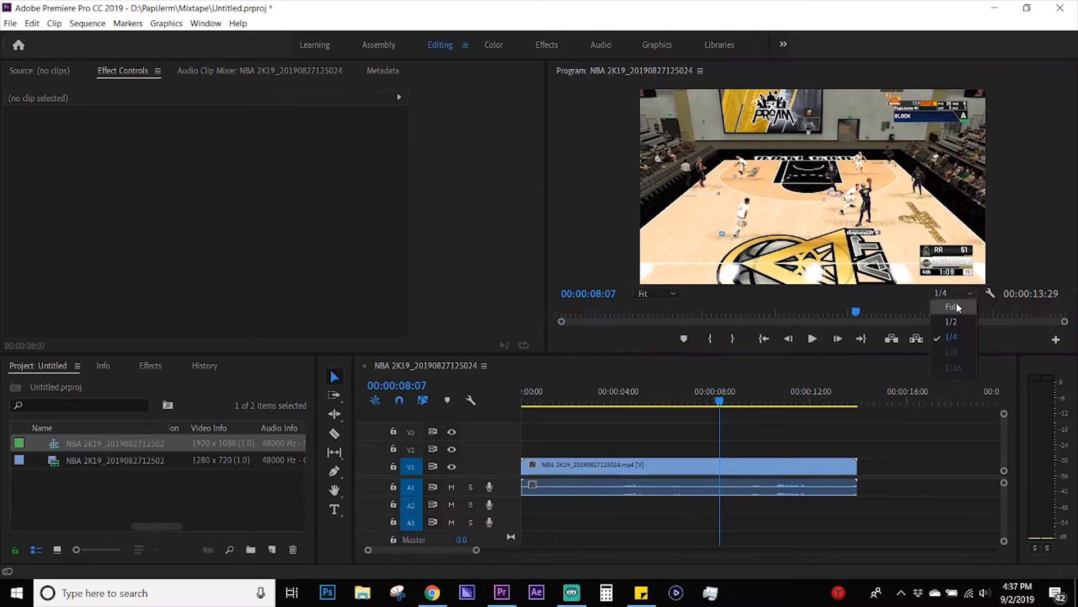
pyautogui.click(770, 432)
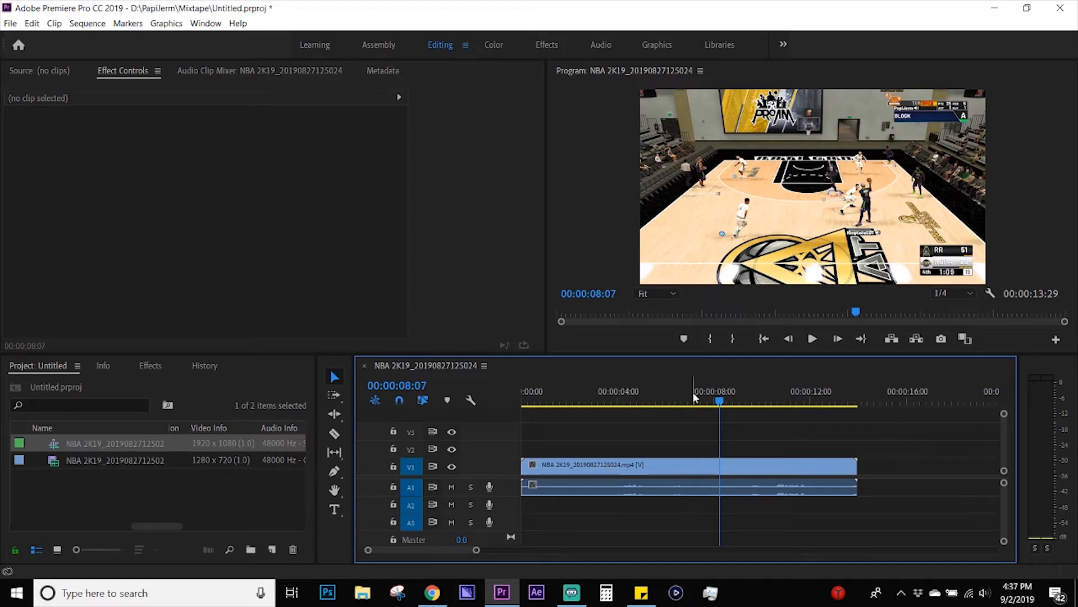
# Step: Scrub back and forth through the gameplay clip and leave the playhead at 00:00:03:29
pyautogui.moveTo(692, 392); pyautogui.dragTo(554, 396)
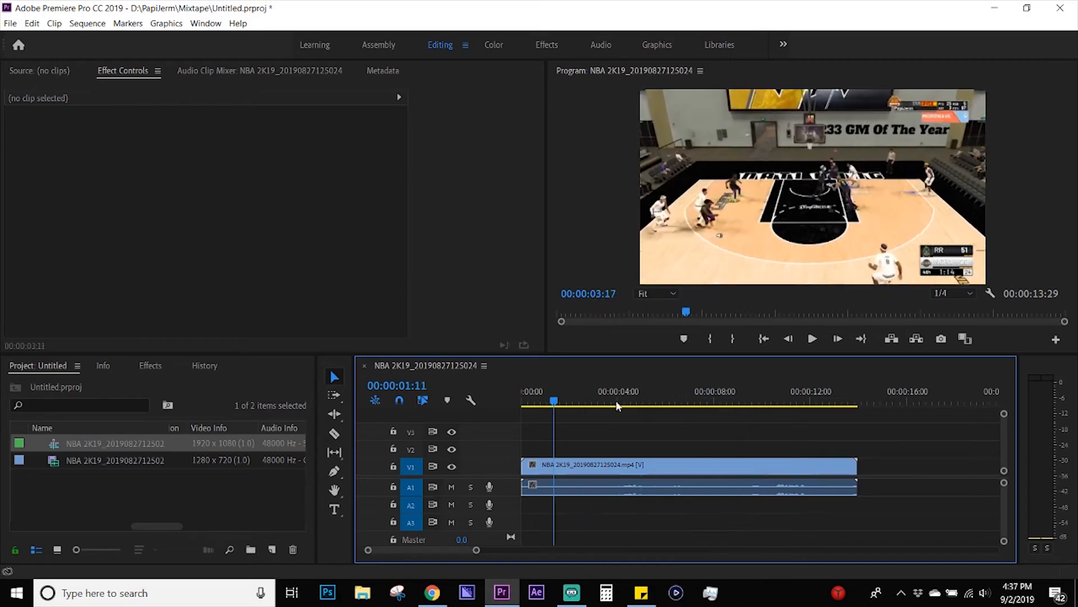
pyautogui.moveTo(617, 406); pyautogui.dragTo(686, 423)
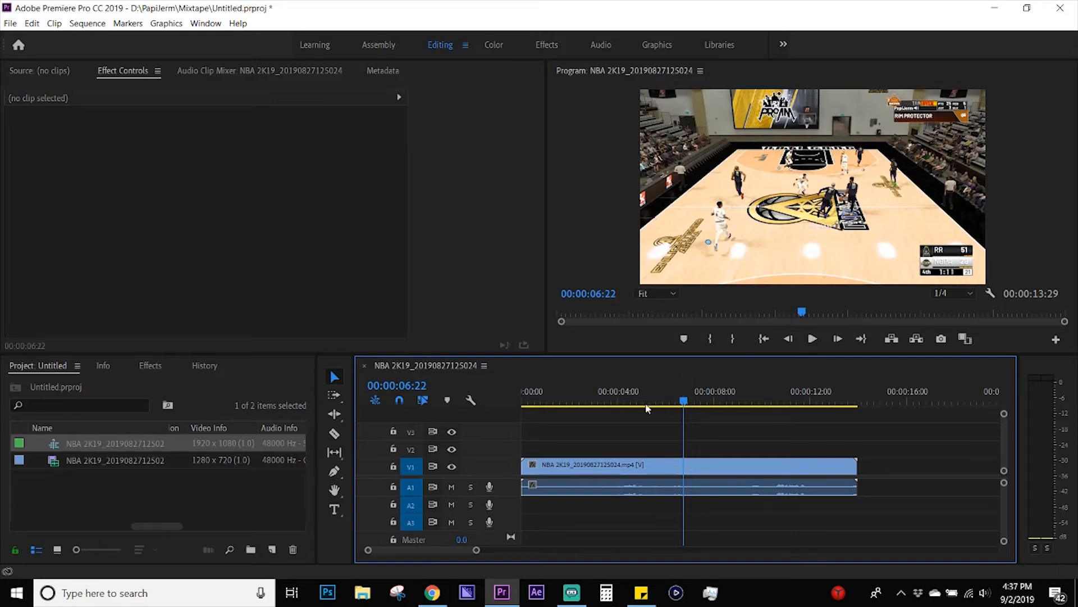
pyautogui.moveTo(591, 399); pyautogui.dragTo(617, 400)
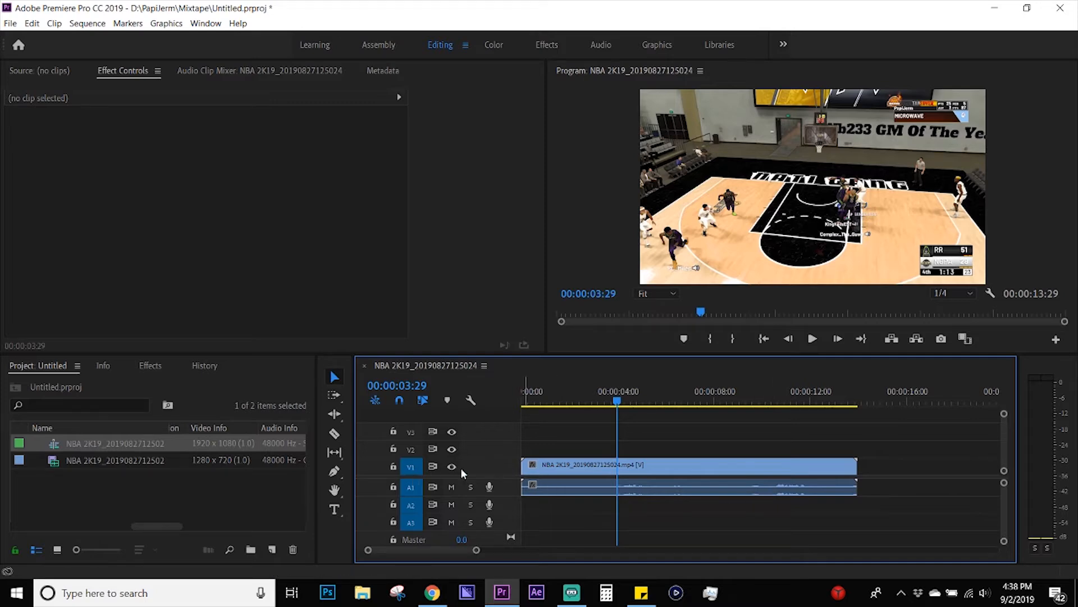
# Step: Try adding a single video track above V3 in the sequence, and undo the addition
pyautogui.rightClick(494, 466)
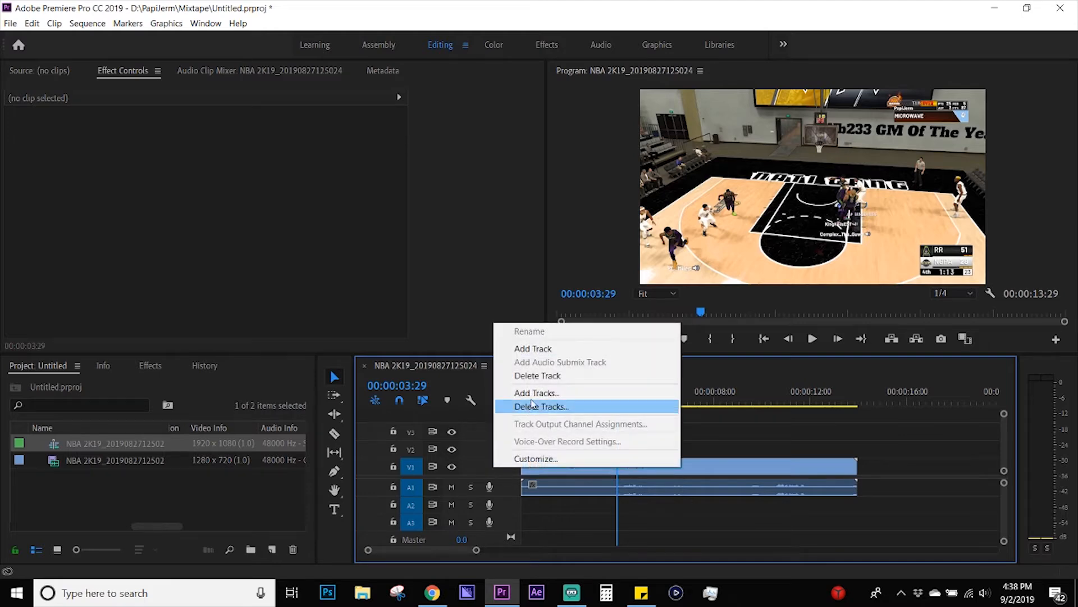
pyautogui.click(541, 351)
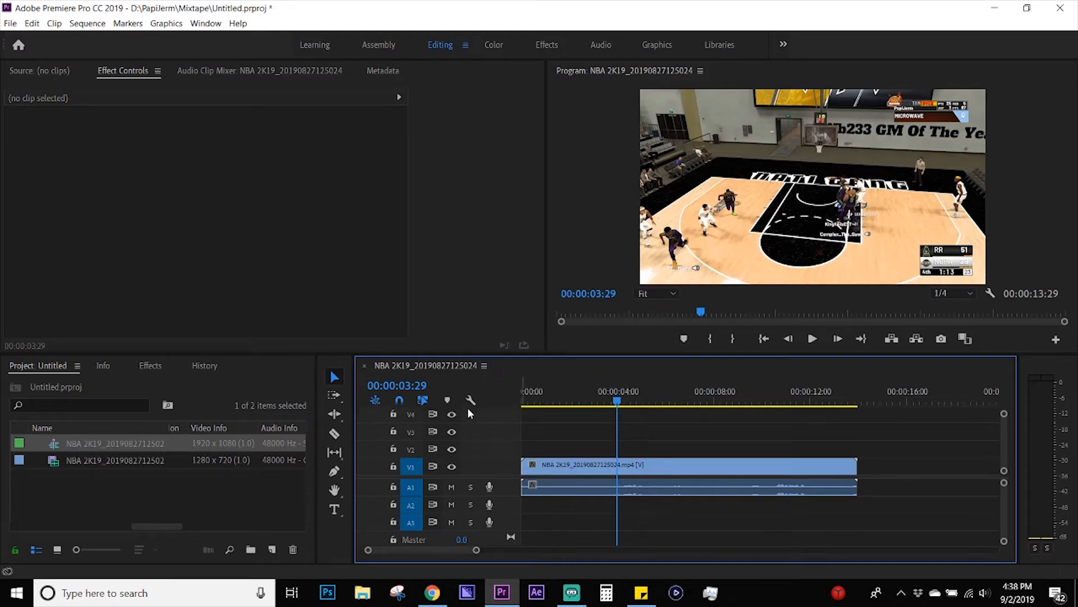
pyautogui.hotkey('ctrl', 'z')
# Step: Try adding one video track placed Before First Track along with one audio track after Audio 3, and undo it
pyautogui.rightClick(498, 463)
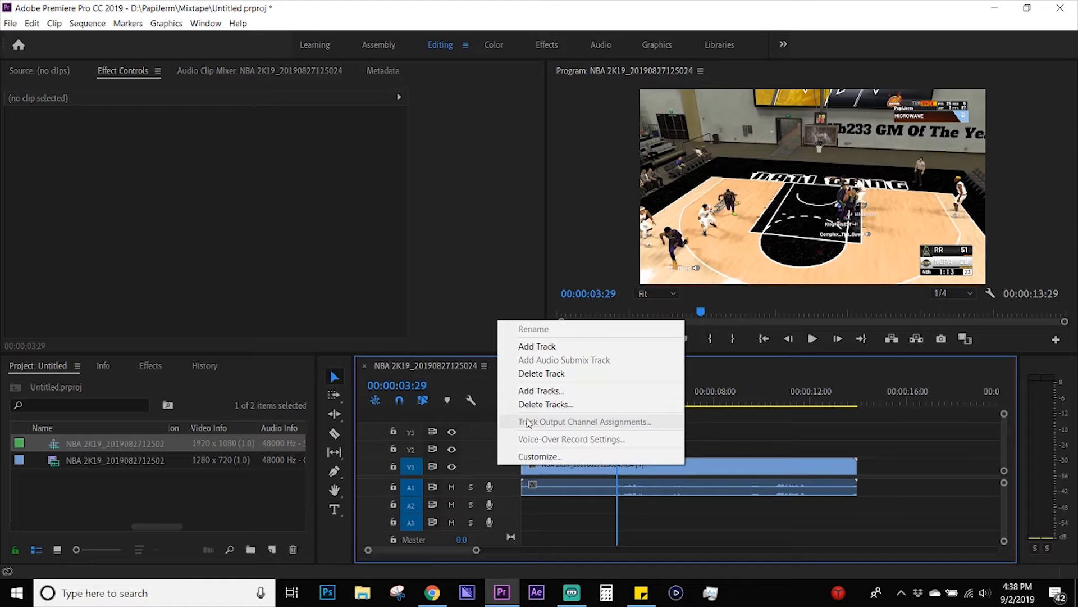
pyautogui.click(548, 392)
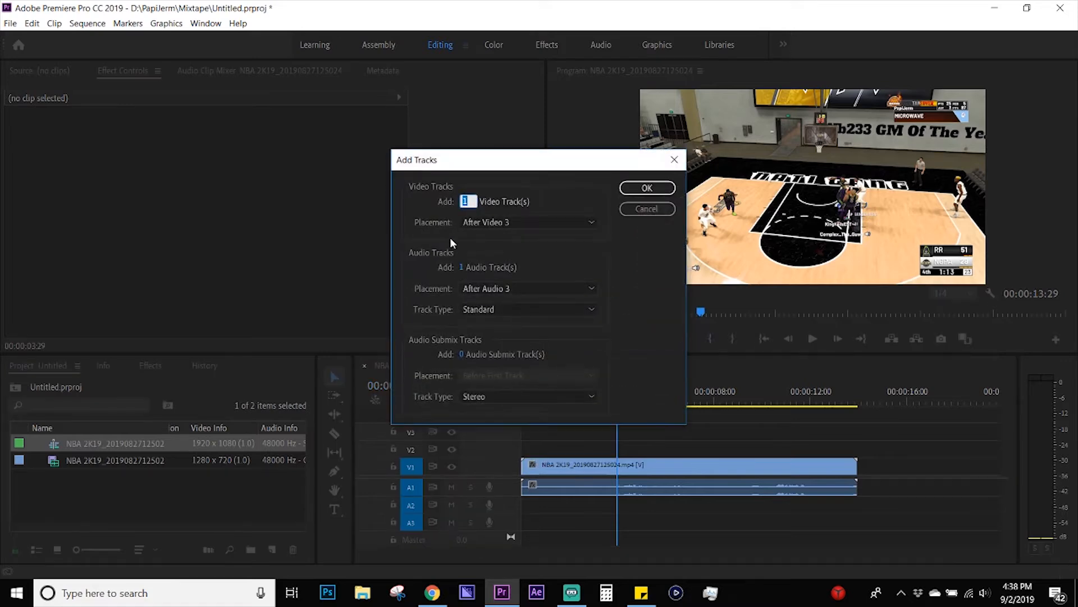
pyautogui.click(510, 223)
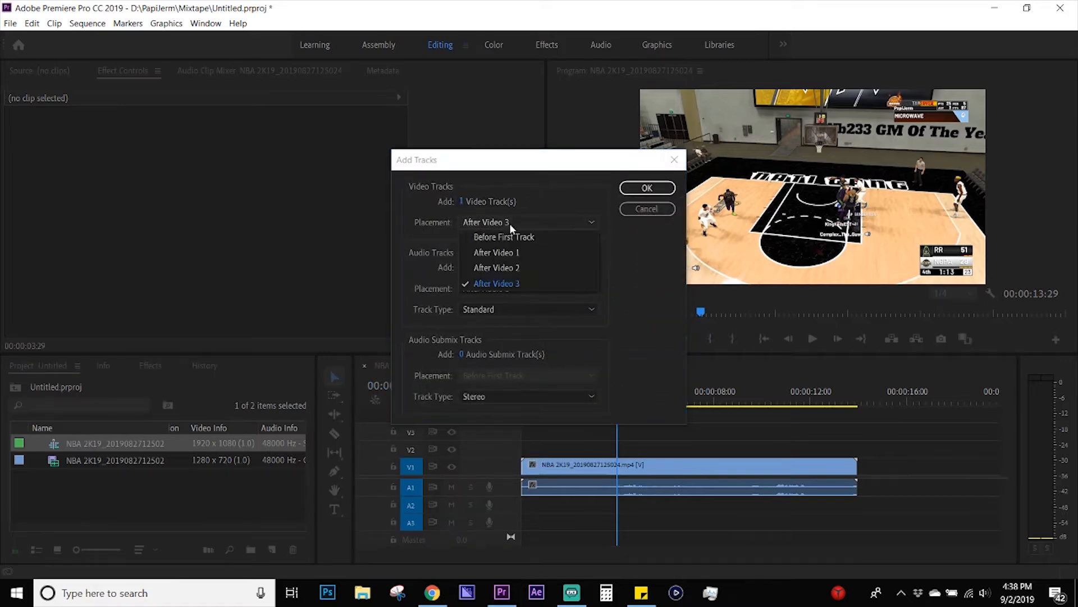
pyautogui.click(504, 237)
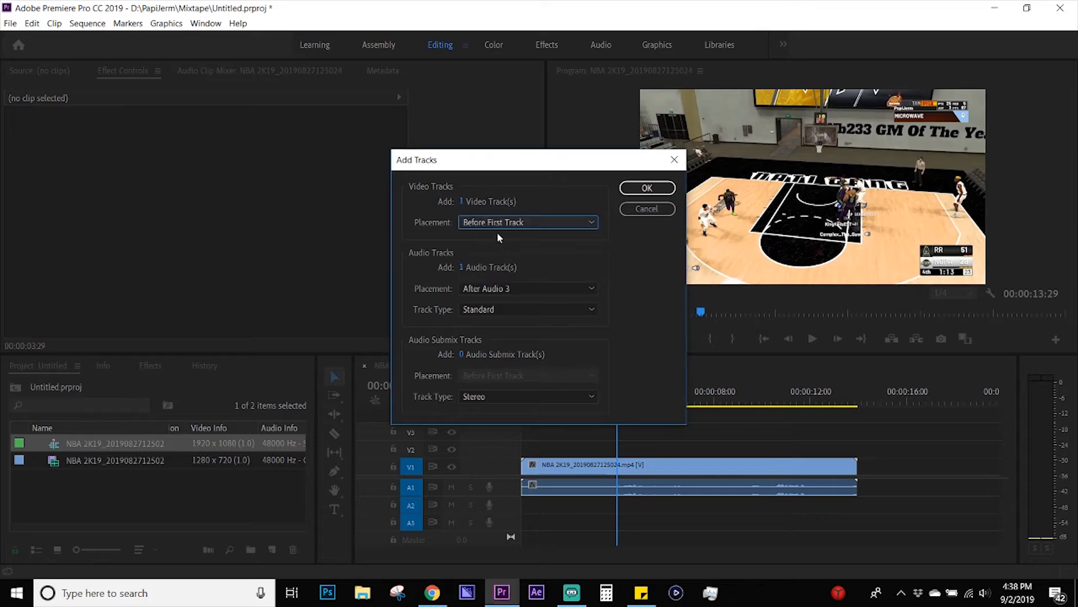
pyautogui.click(639, 191)
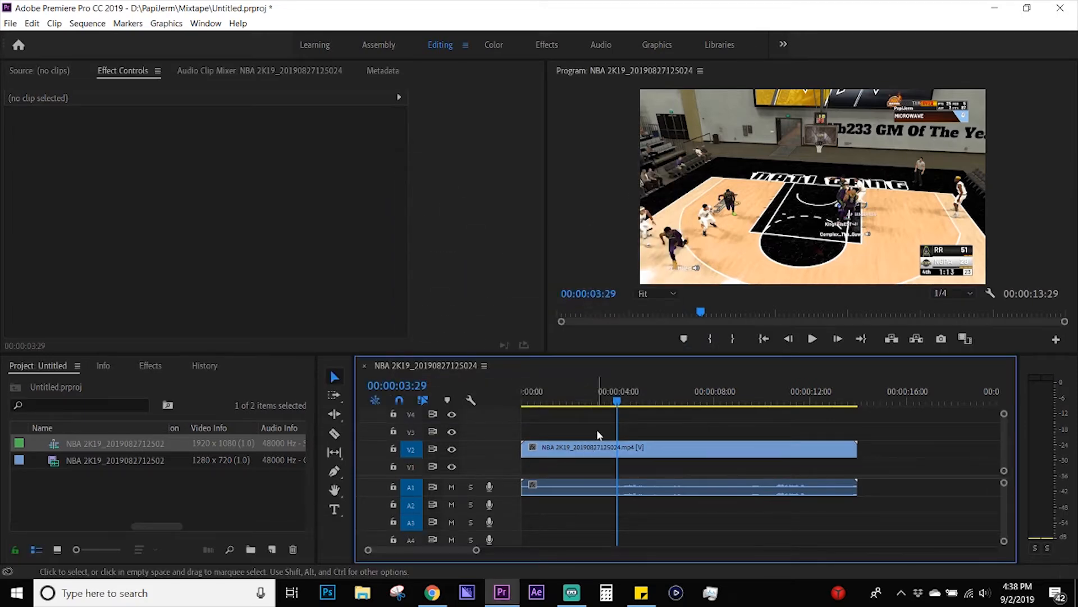
pyautogui.hotkey('ctrl', 'z')
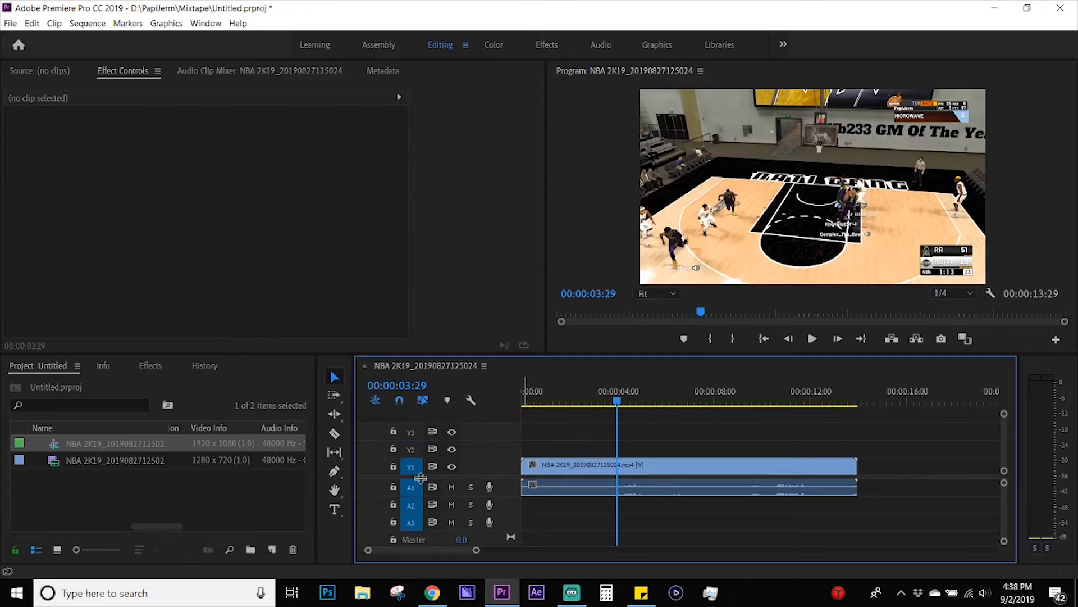
# Step: Try setting both the video and audio track counts to 0 in the Add Tracks settings, and cancel
pyautogui.rightClick(472, 467)
pyautogui.click(502, 393)
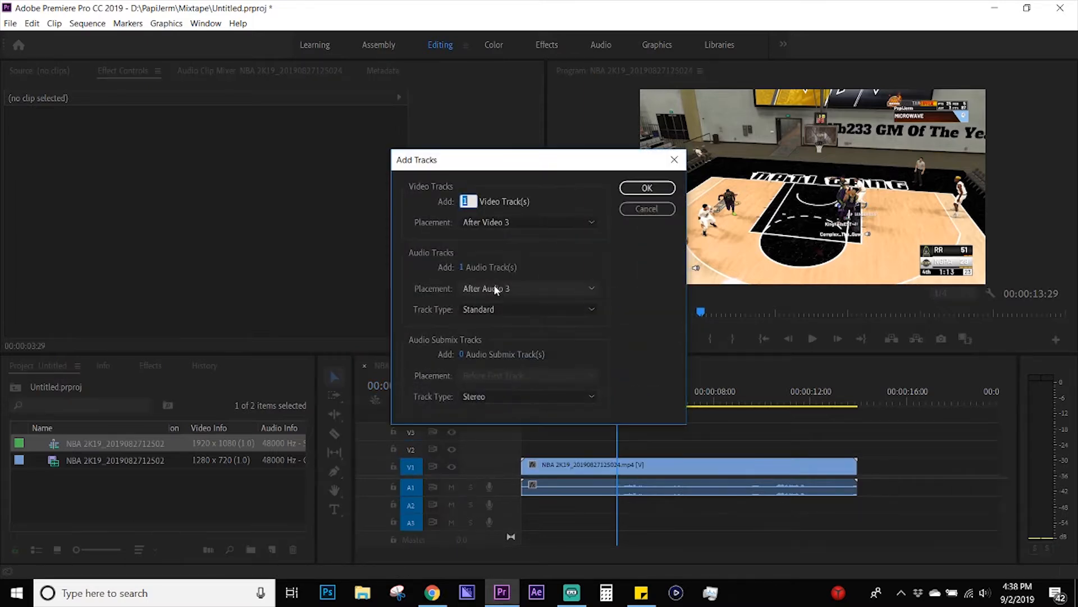
pyautogui.write('0')
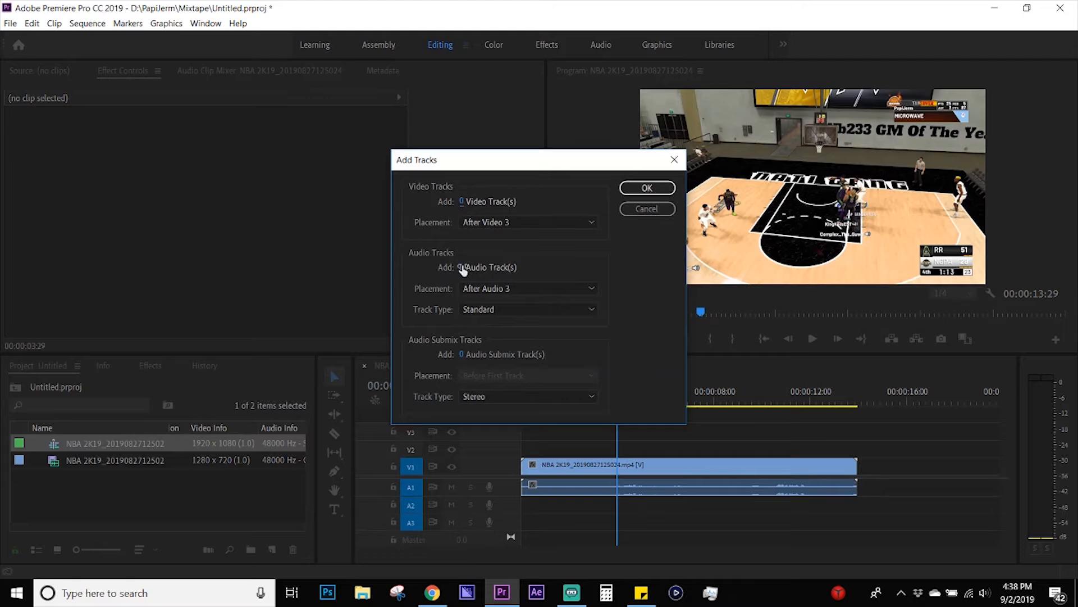
pyautogui.click(465, 269)
pyautogui.write('0')
pyautogui.click(615, 275)
pyautogui.click(654, 212)
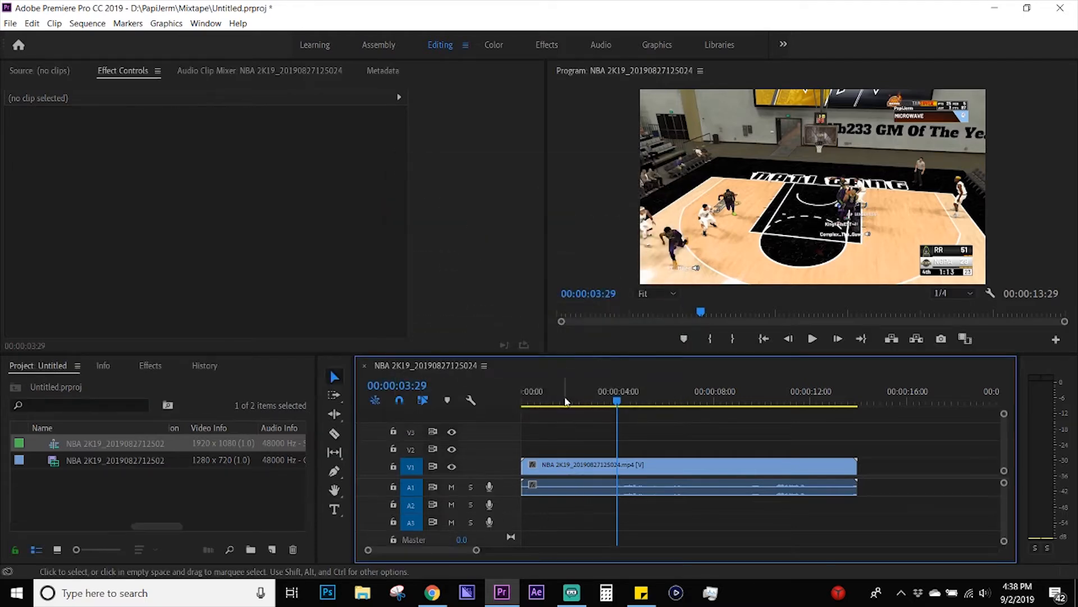
# Step: Toggle the V1 track's visibility and the A1 track's mute on and off, and scrub the playhead to 00:00:03:11
pyautogui.click(548, 393)
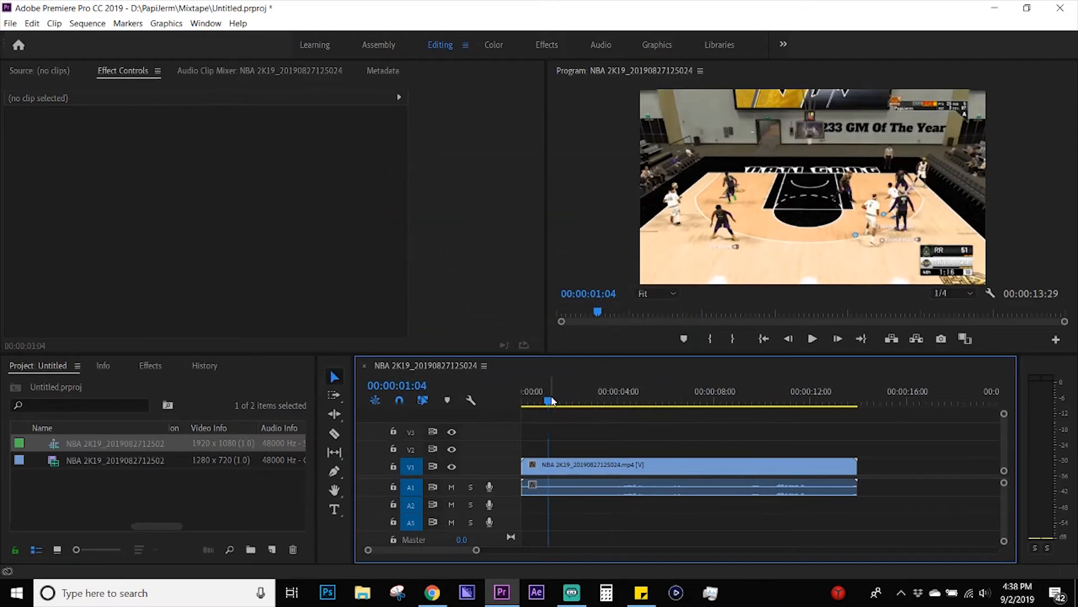
pyautogui.click(452, 467)
pyautogui.click(451, 466)
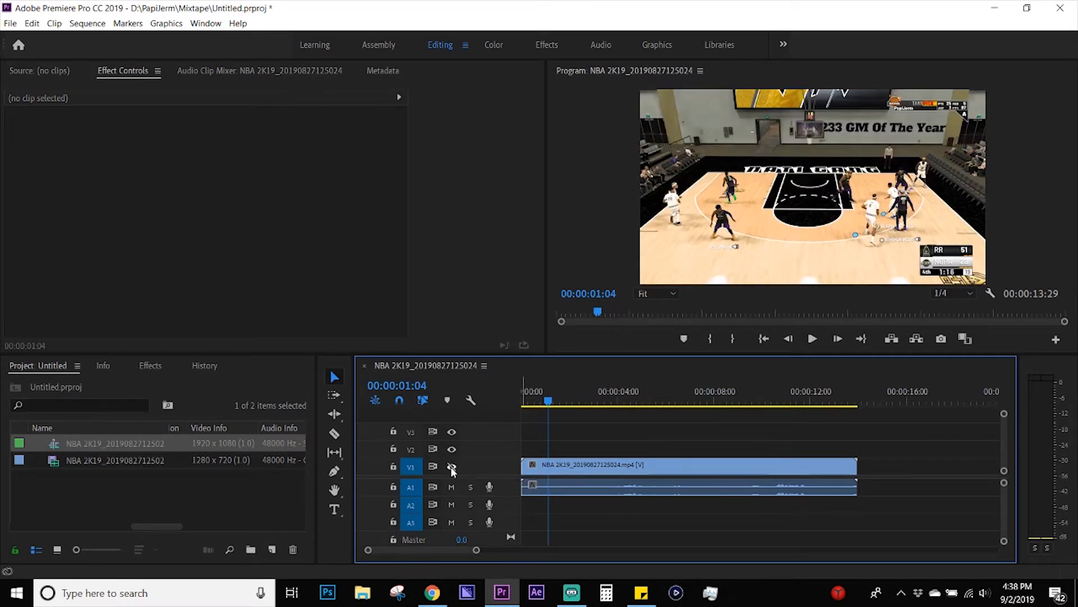
pyautogui.click(452, 487)
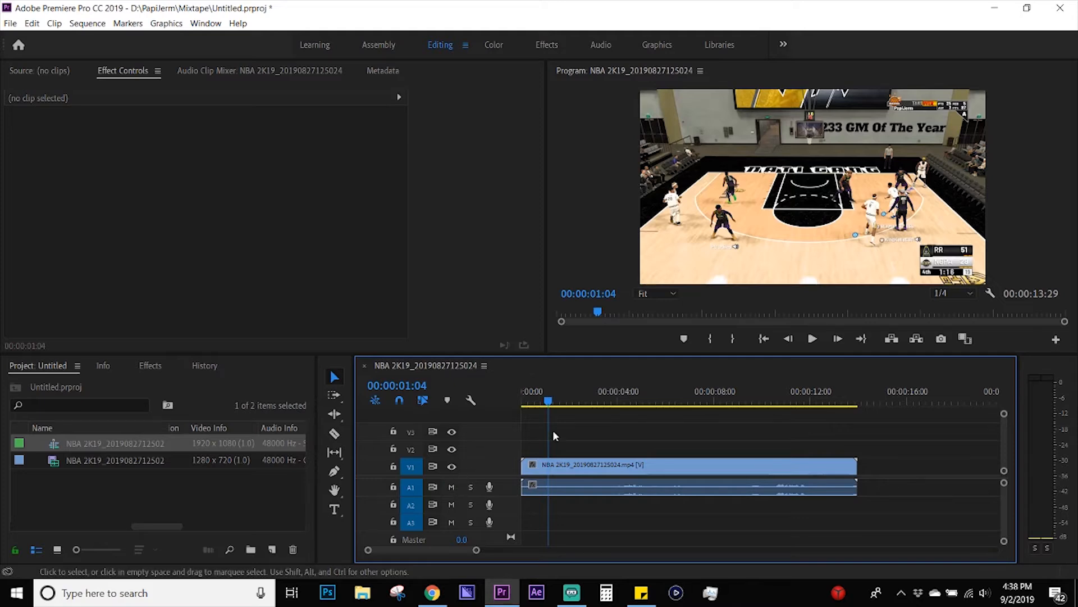
pyautogui.click(535, 400)
pyautogui.moveTo(564, 400); pyautogui.dragTo(602, 400)
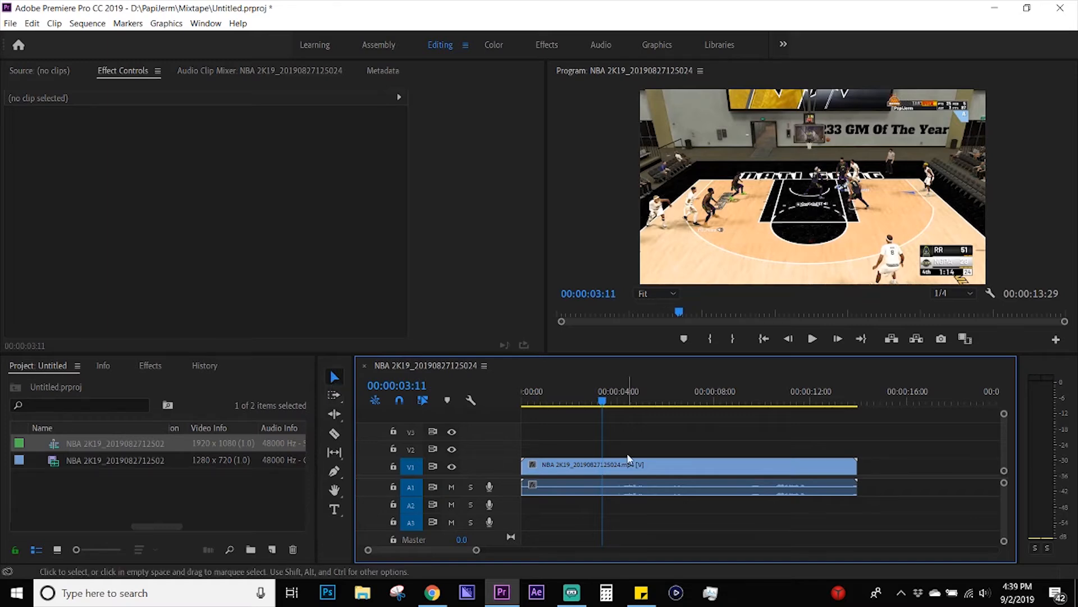
# Step: Split the gameplay clip at 00:00:05:28, undoing the first Razor cut and adding an edit at the playhead instead
pyautogui.click(334, 378)
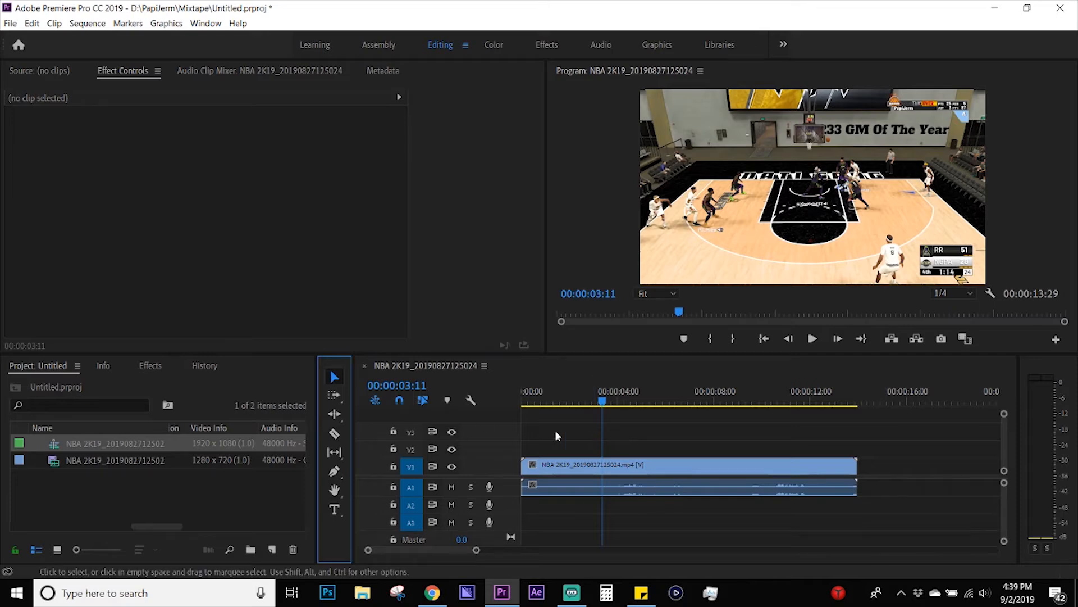
pyautogui.press('c')
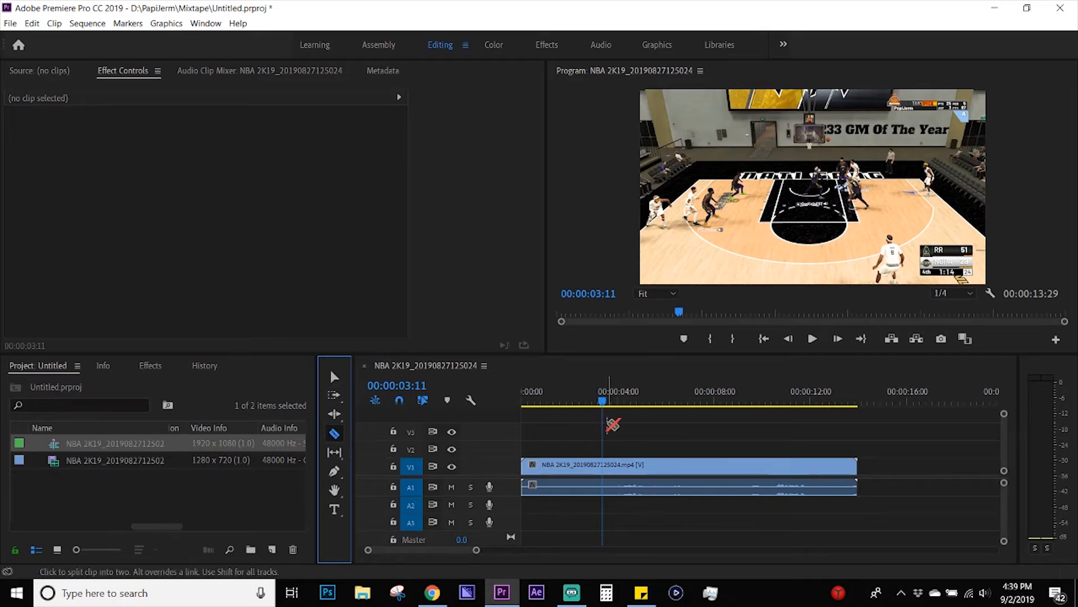
pyautogui.moveTo(551, 400); pyautogui.dragTo(667, 400)
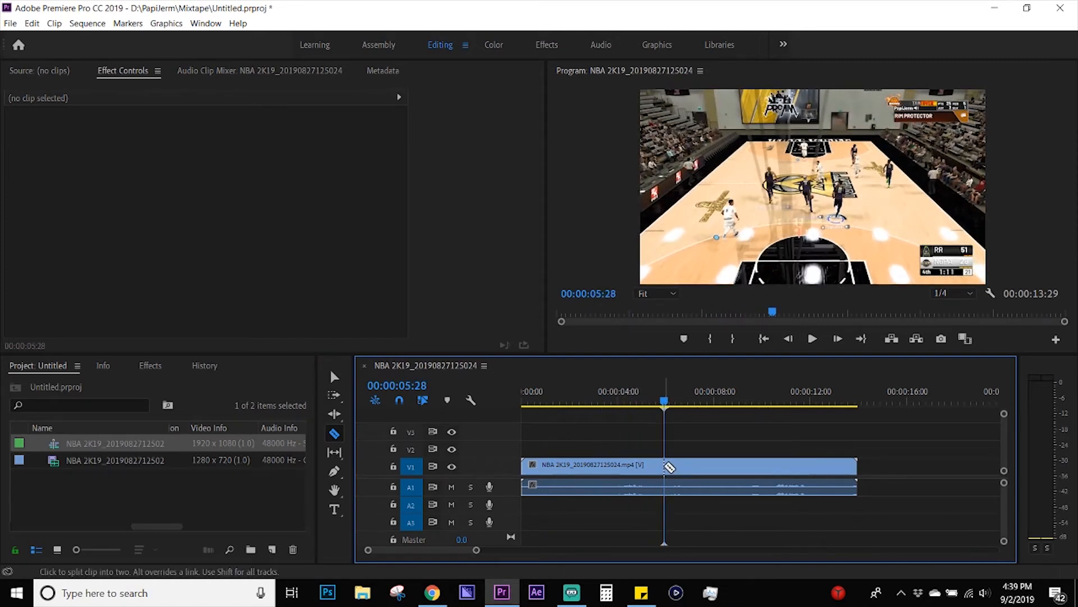
pyautogui.click(665, 466)
pyautogui.hotkey('ctrl', 'z')
pyautogui.hotkey('ctrl', 'k')
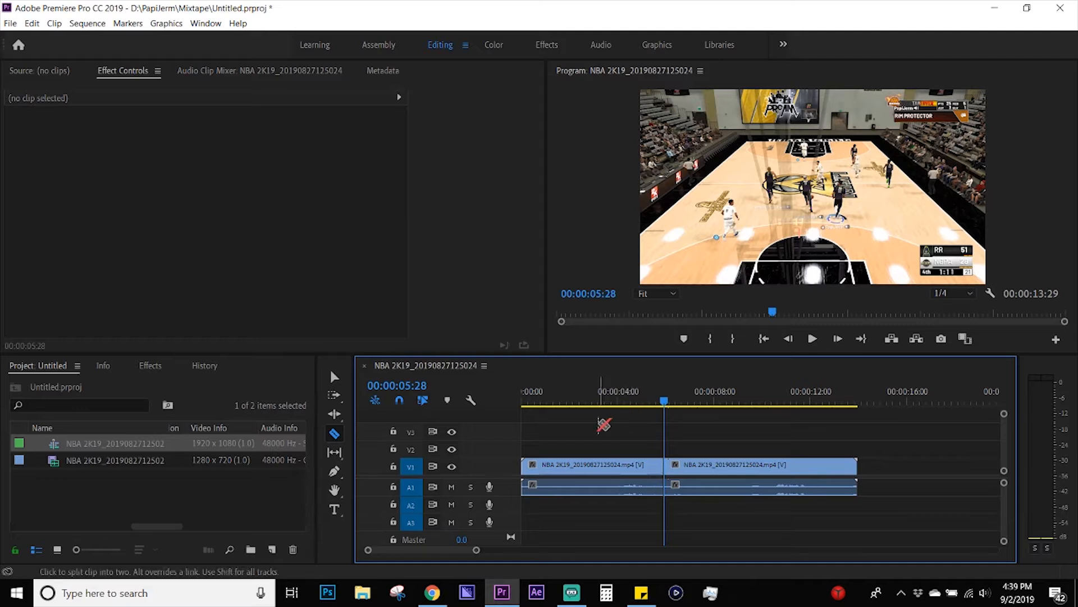
# Step: Add a "GGGGGG" text graphic over the court in the preview at 00:00:05:28, and select all its text
pyautogui.press('t')
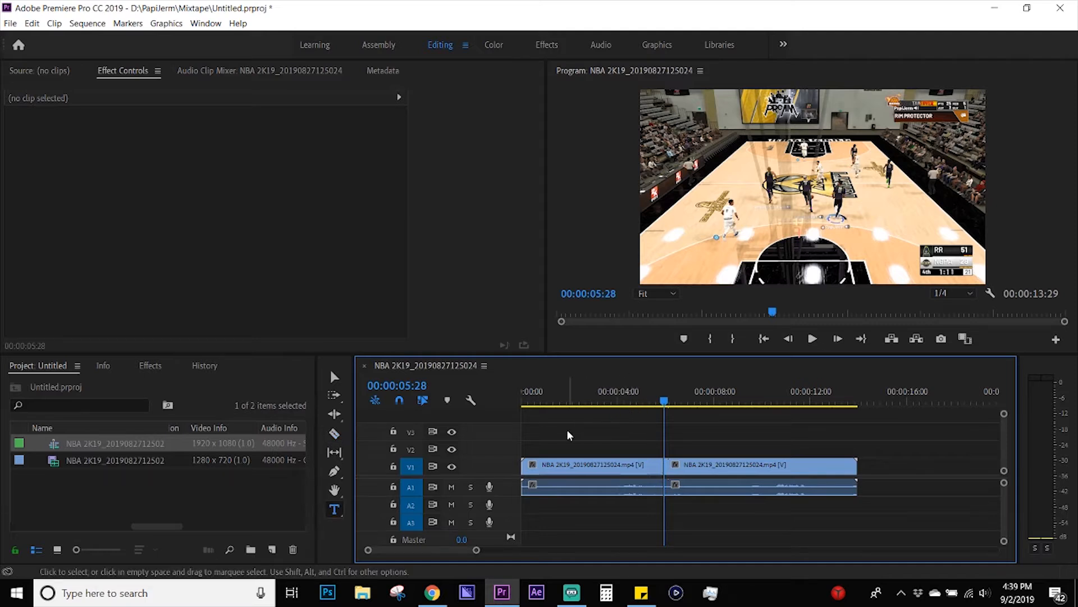
pyautogui.click(728, 178)
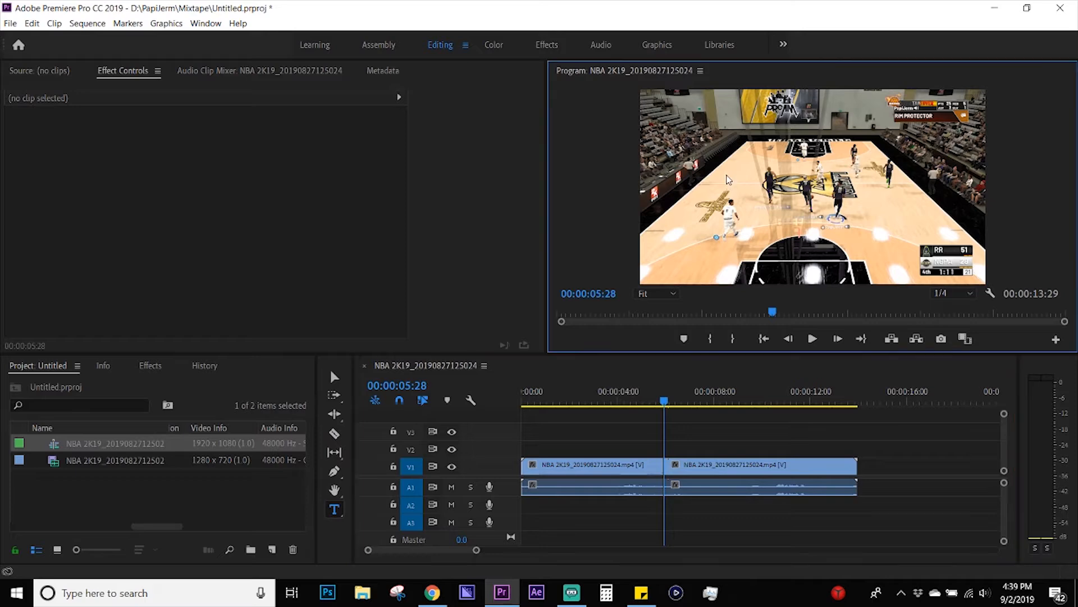
pyautogui.click(728, 178)
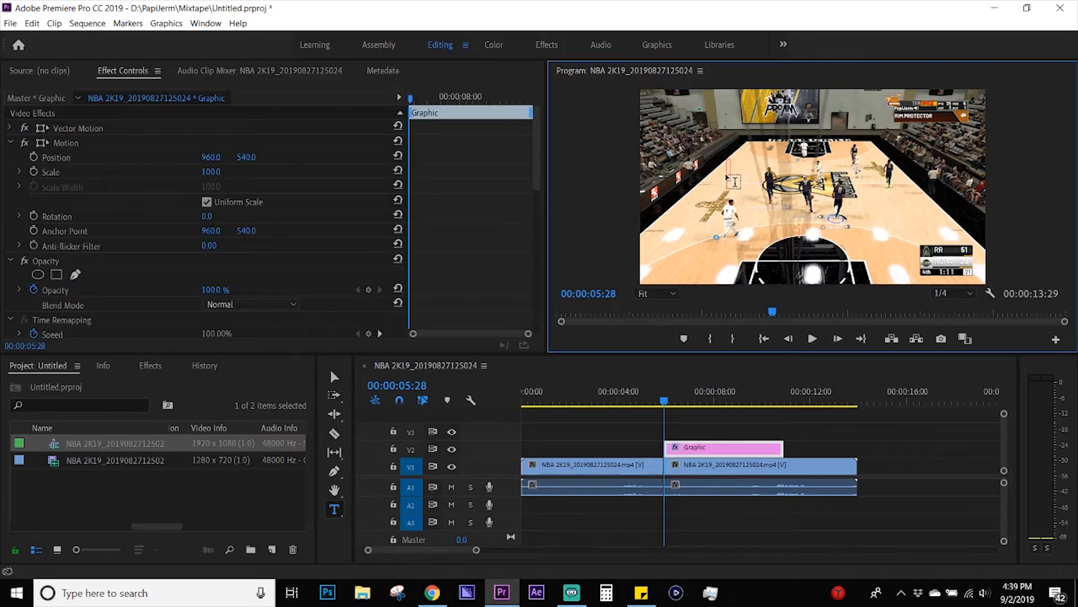
pyautogui.write('GGGGGG')
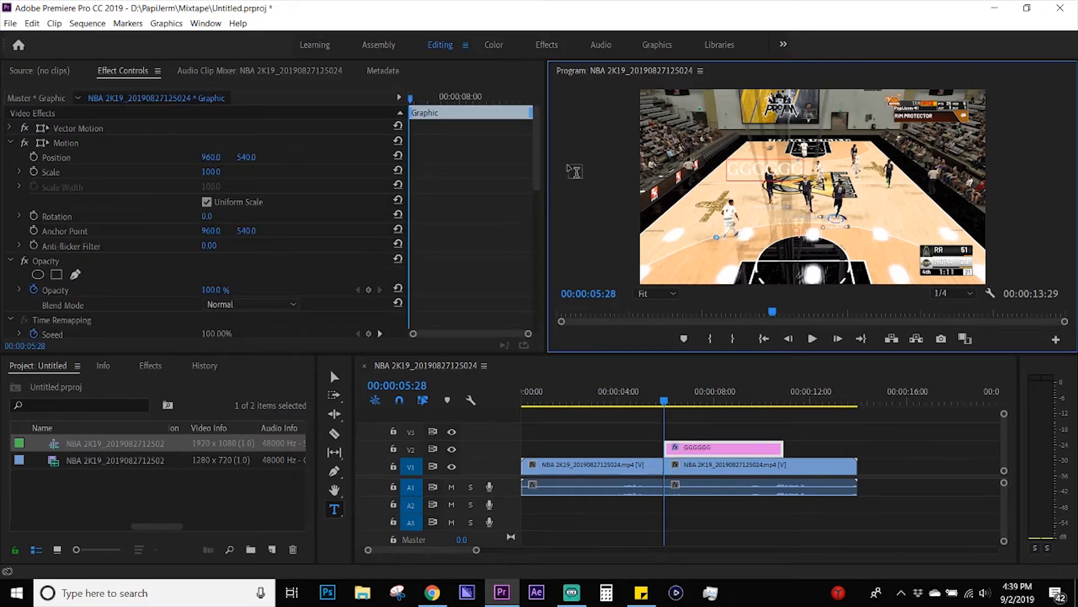
pyautogui.hotkey('ctrl', 'a')
pyautogui.moveTo(534, 147)
pyautogui.mouseDown()
pyautogui.moveTo(526, 259)
pyautogui.moveTo(535, 131)
pyautogui.mouseUp()
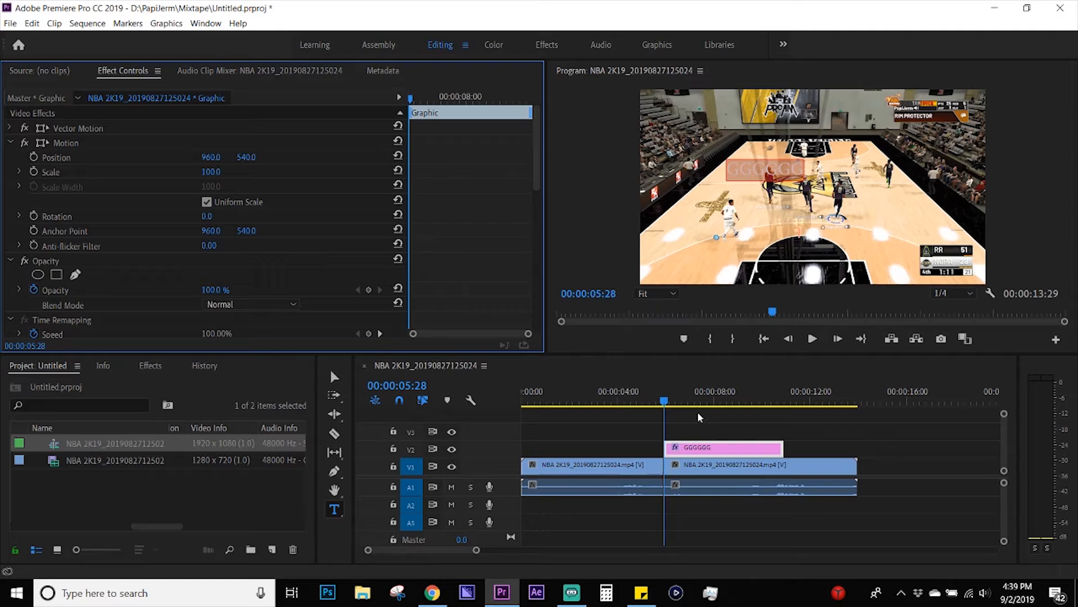
# Step: Shorten the text graphic on V2 by trimming its end to just past 00:00:08:00
pyautogui.click(726, 430)
pyautogui.click(727, 450)
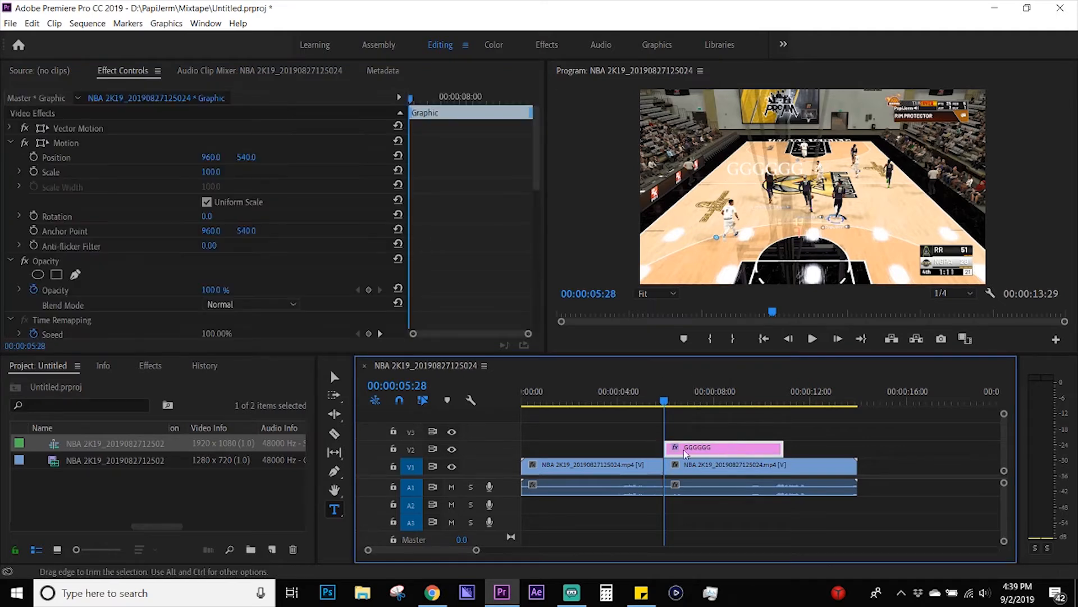
pyautogui.moveTo(781, 448); pyautogui.dragTo(724, 448)
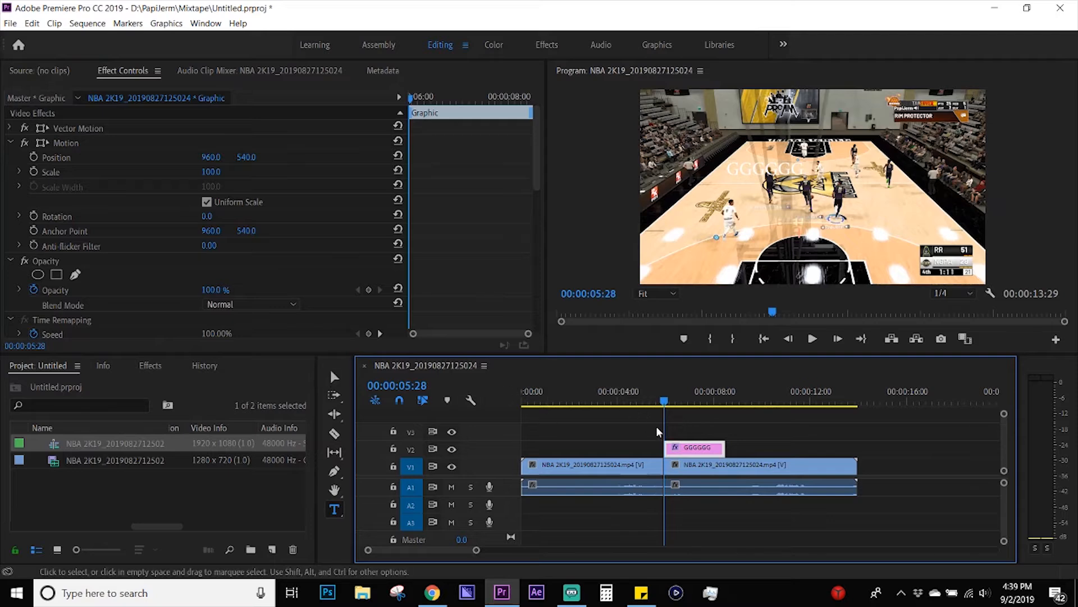
# Step: Try trimming the text graphic's end to the playhead at 00:00:07:16 with the Selection tool, and undo the trim
pyautogui.click(335, 380)
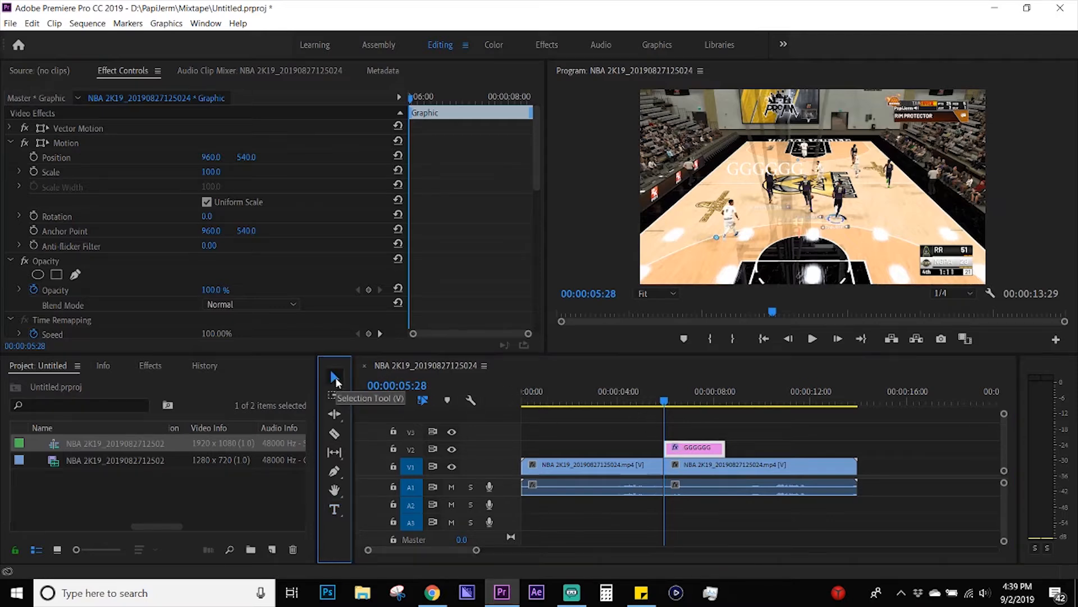
pyautogui.click(696, 403)
pyautogui.moveTo(696, 409)
pyautogui.mouseDown()
pyautogui.moveTo(682, 403)
pyautogui.moveTo(706, 409)
pyautogui.mouseUp()
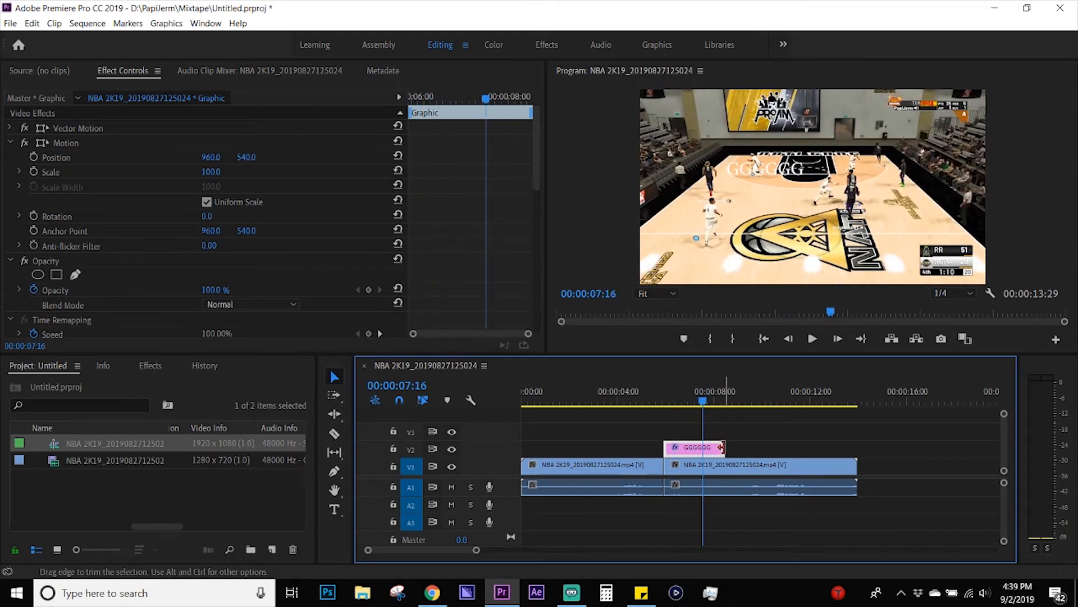
pyautogui.moveTo(722, 445); pyautogui.dragTo(703, 447)
pyautogui.hotkey('ctrl', 'z')
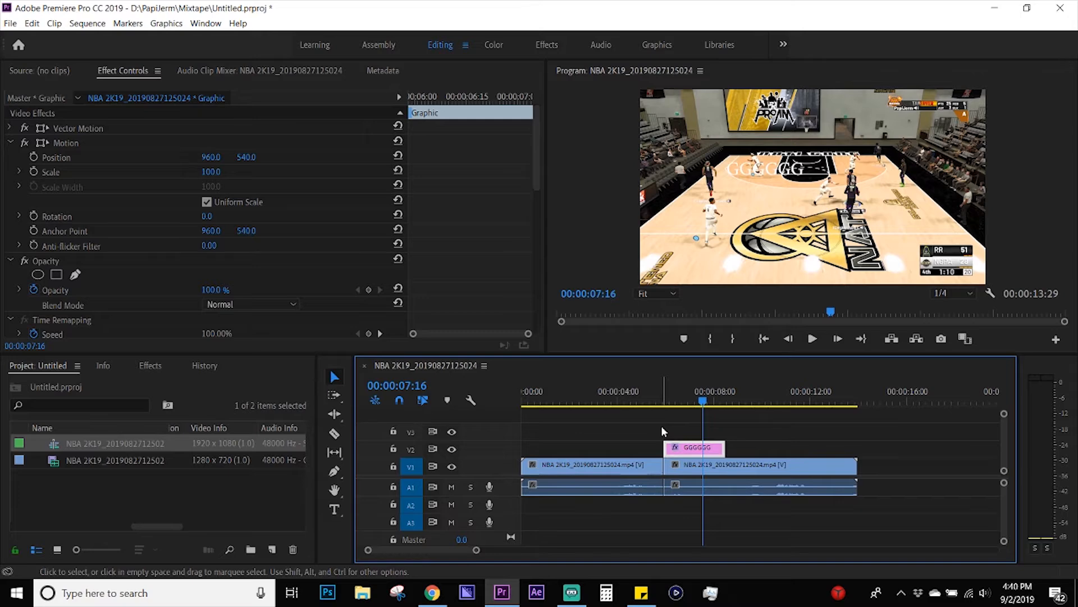
# Step: Slow the second gameplay clip segment to 62.76% speed with Rate Stretch, and scrub through it to 00:00:10:00
pyautogui.press('b')
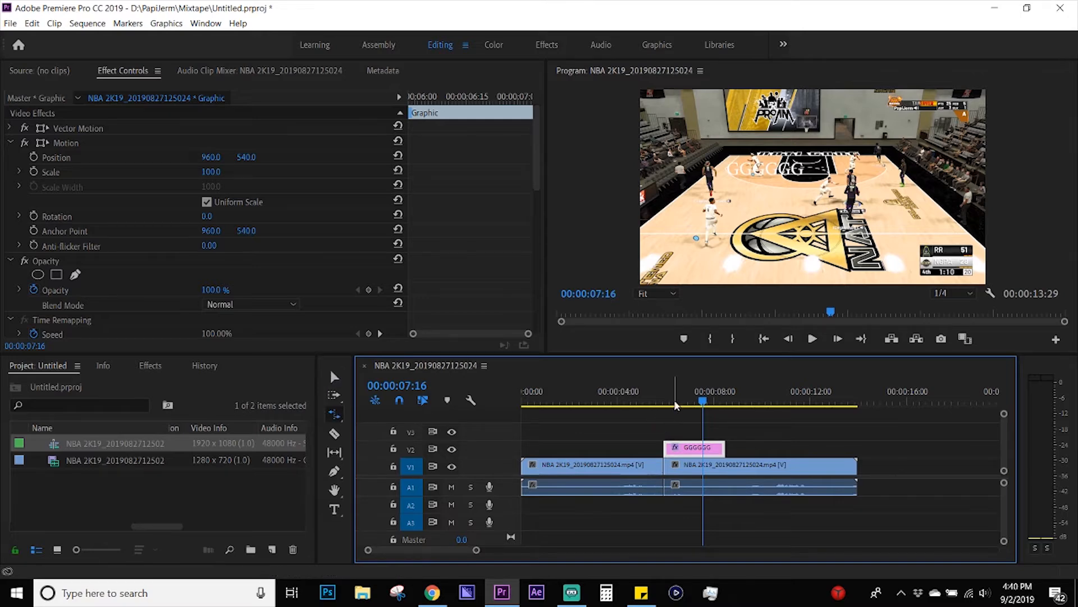
pyautogui.click(692, 394)
pyautogui.click(695, 393)
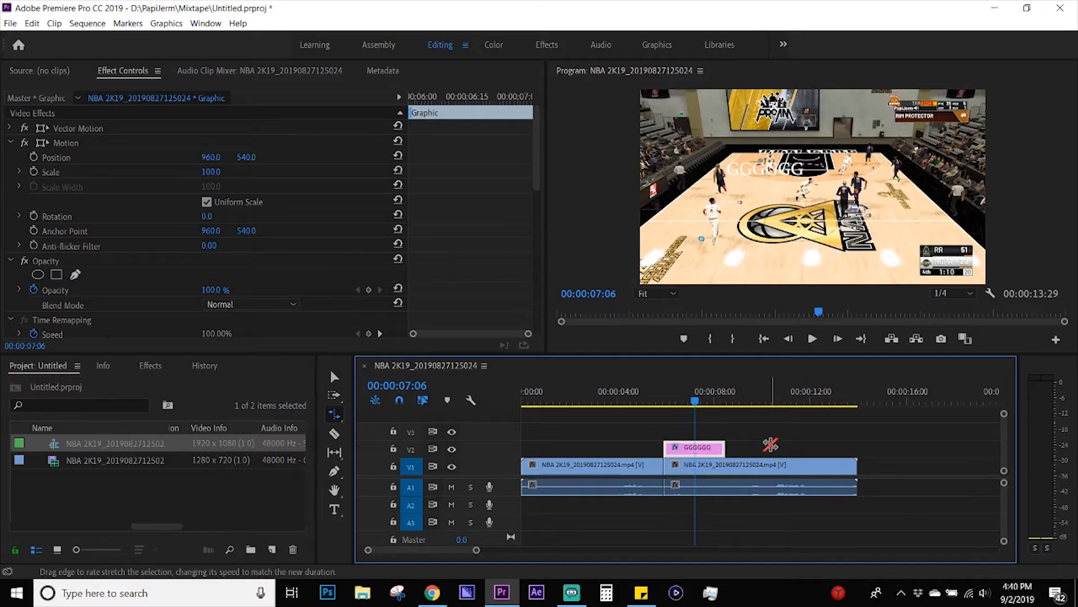
pyautogui.moveTo(628, 400); pyautogui.dragTo(789, 400)
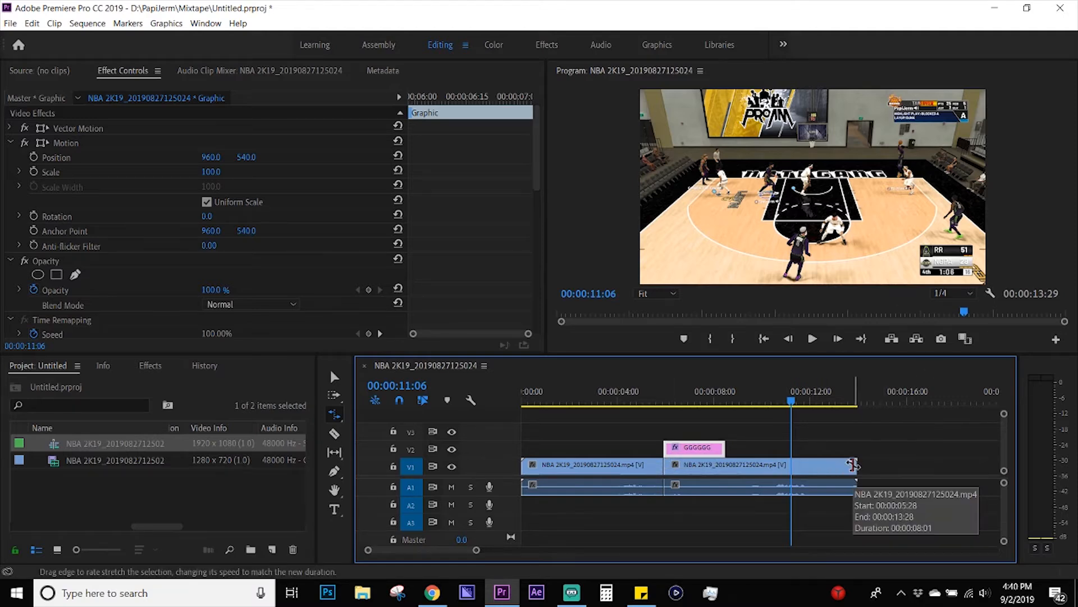
pyautogui.moveTo(852, 464); pyautogui.dragTo(970, 464)
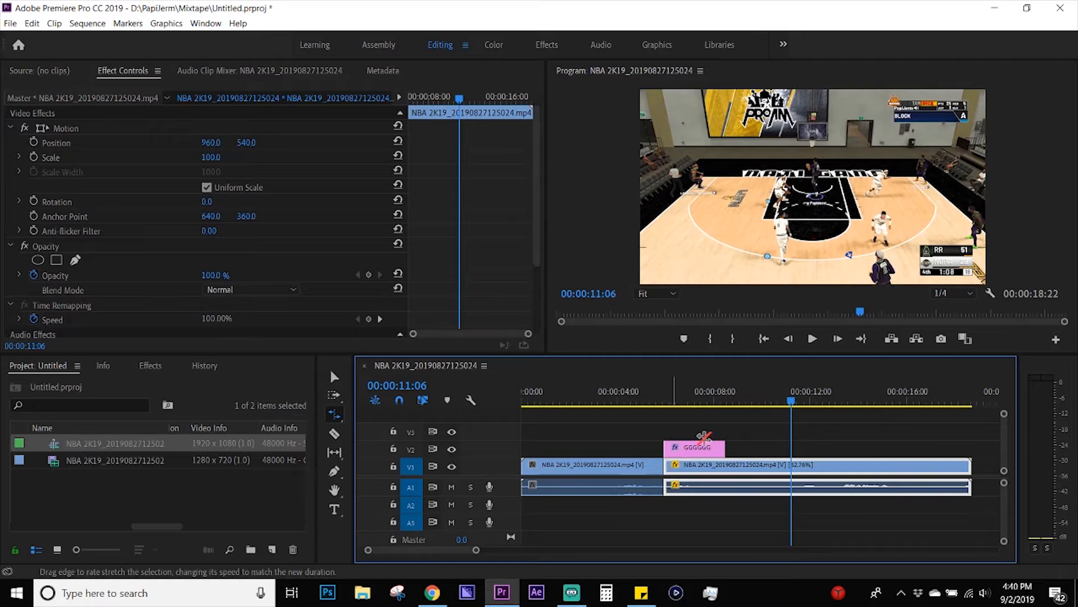
pyautogui.click(664, 393)
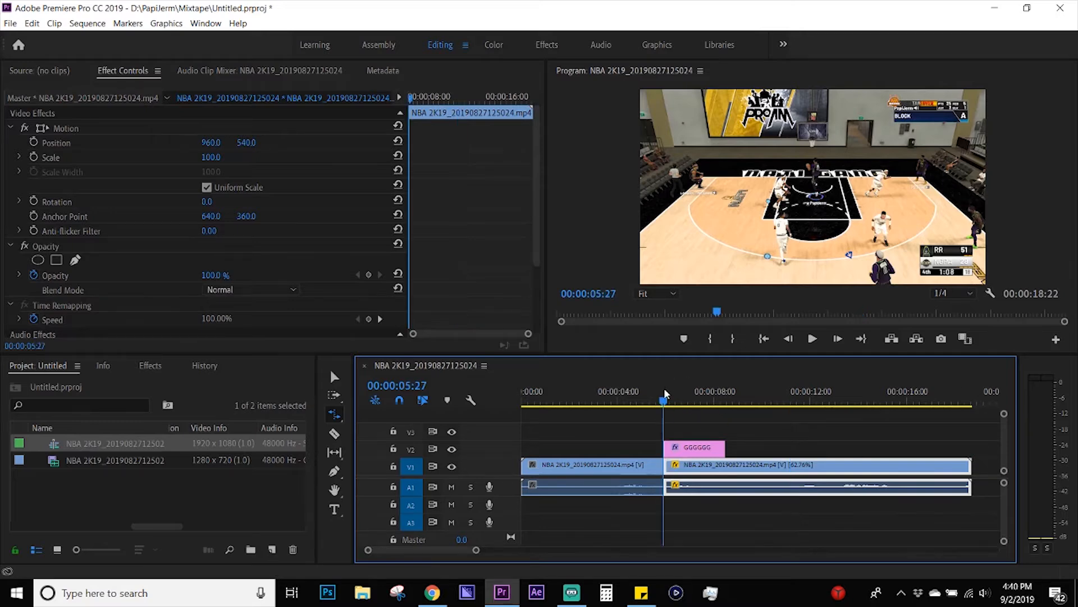
pyautogui.moveTo(664, 394); pyautogui.dragTo(763, 400)
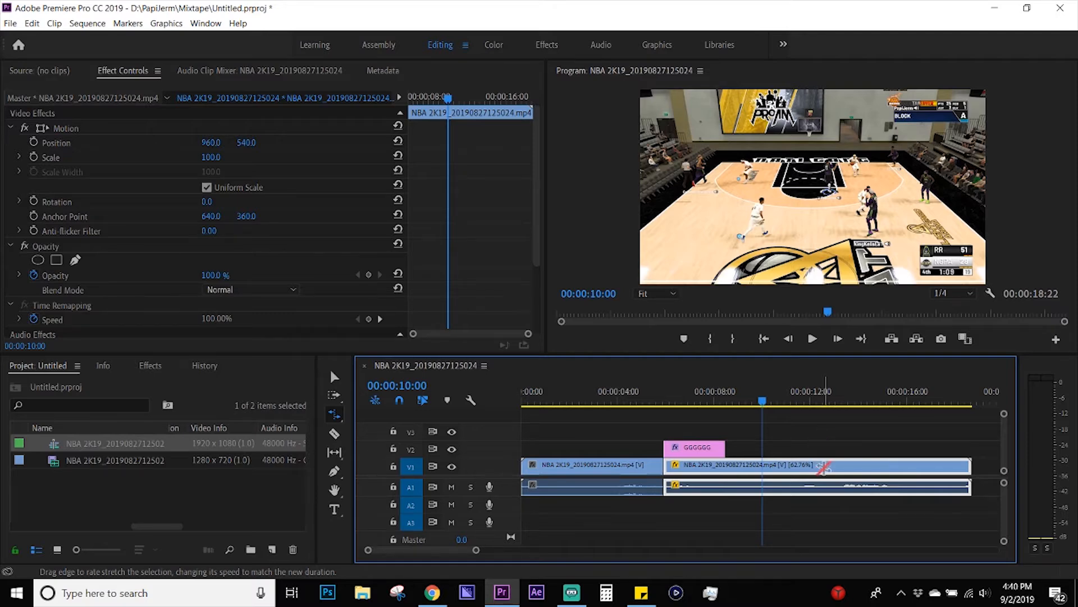
# Step: Try Optical Flow time interpolation in the second gameplay segment's Clip Speed / Duration settings, and cancel the dialog
pyautogui.rightClick(824, 467)
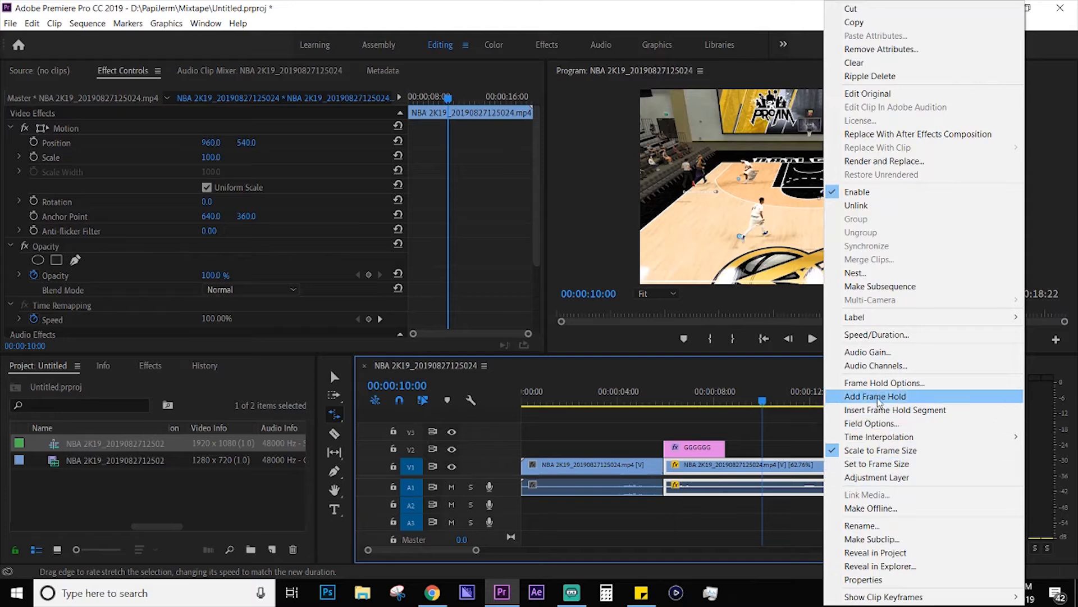
pyautogui.click(882, 335)
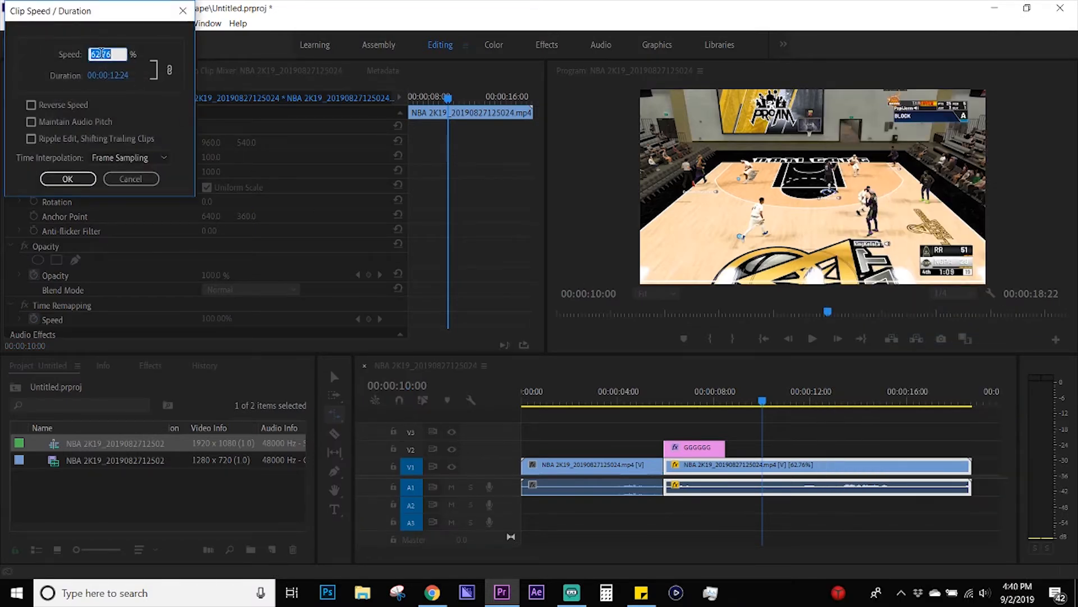
pyautogui.moveTo(109, 81); pyautogui.dragTo(122, 80)
pyautogui.click(143, 158)
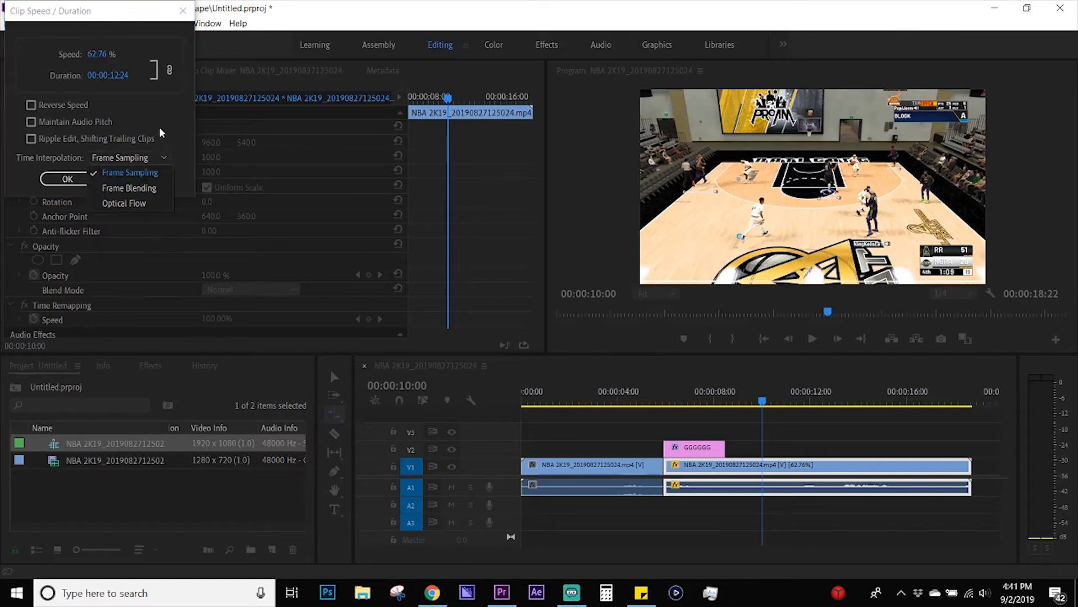
pyautogui.click(132, 205)
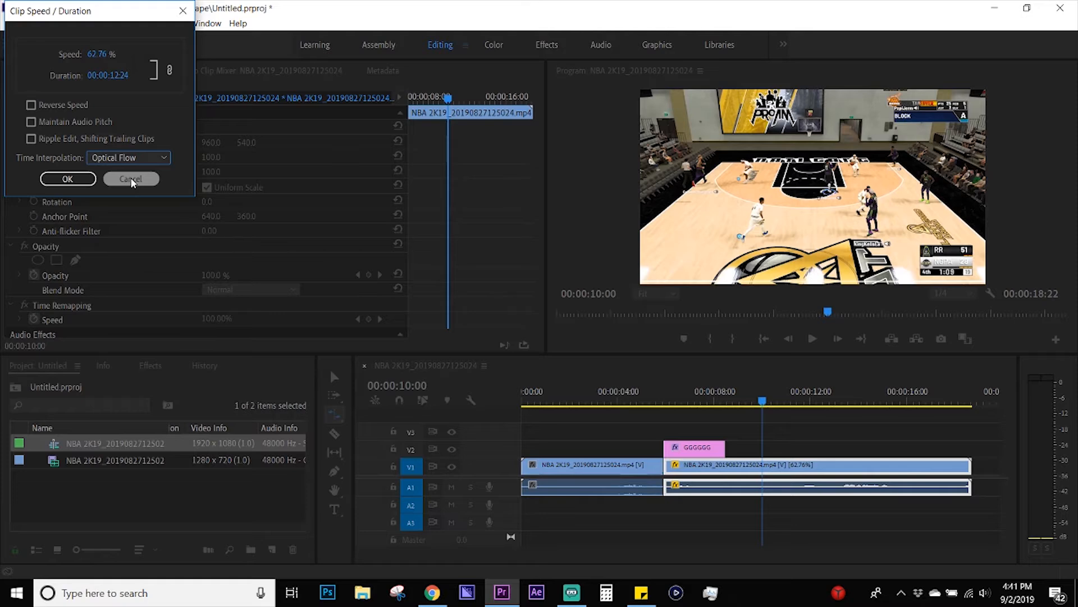
pyautogui.click(132, 180)
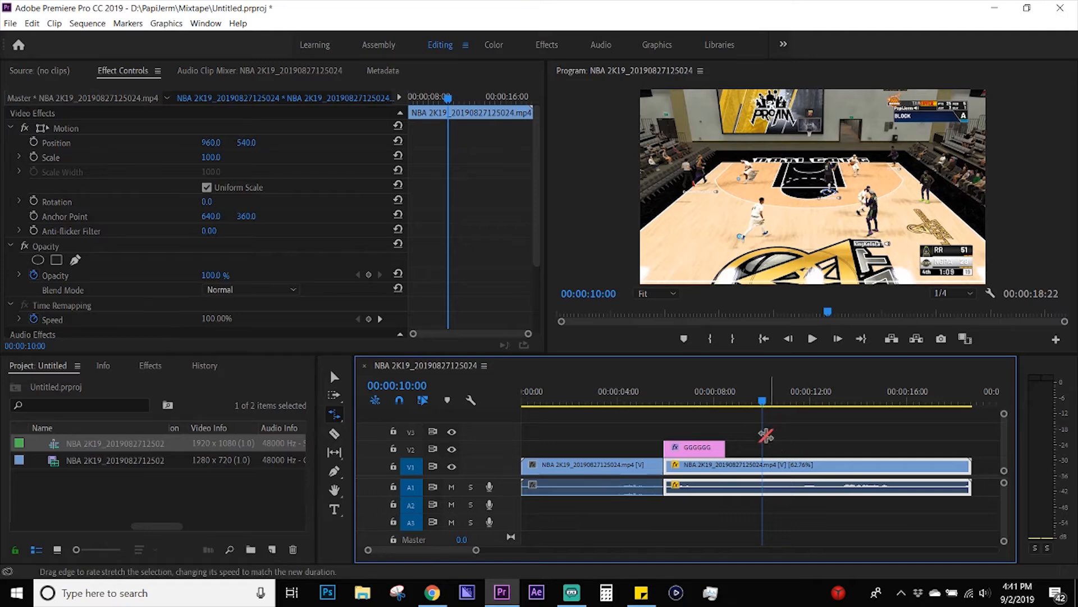
# Step: Switch to the Selection tool, undo the second segment's Rate Stretch, and move the playhead to 00:00:05:29
pyautogui.press('v')
pyautogui.hotkey('ctrl', 'z')
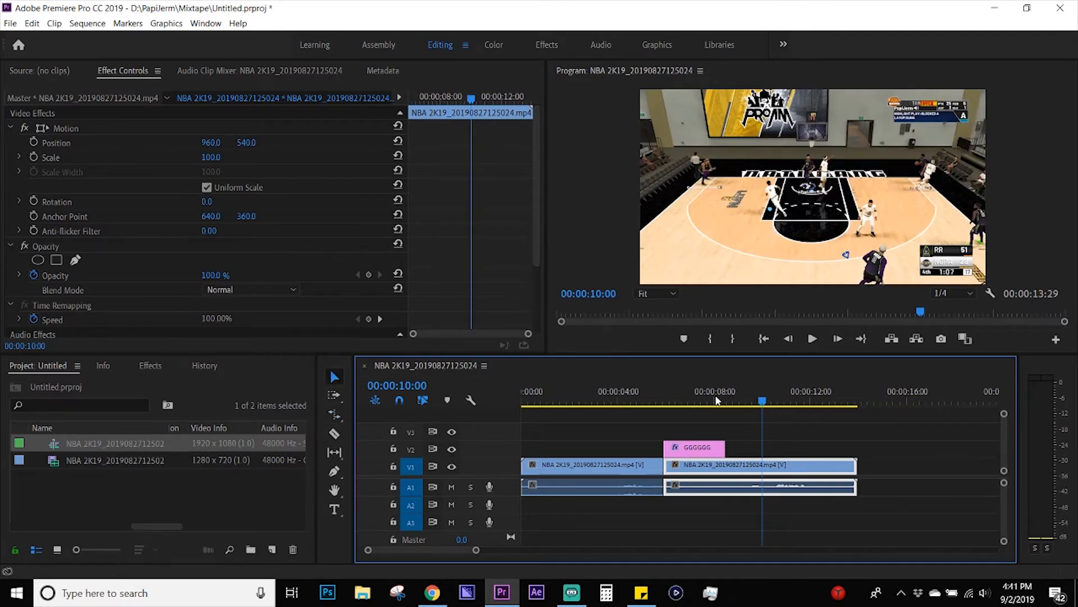
pyautogui.moveTo(688, 390); pyautogui.dragTo(665, 397)
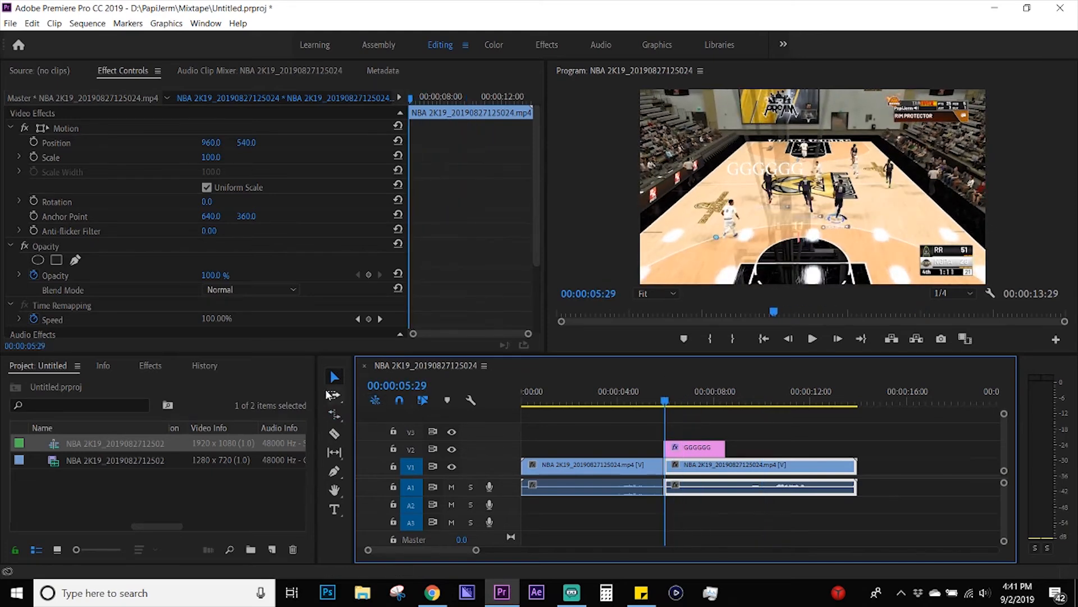
# Step: Try shifting the second segment's horizontal position to 584 and 819 in its Motion settings, and reset the position
pyautogui.click(123, 68)
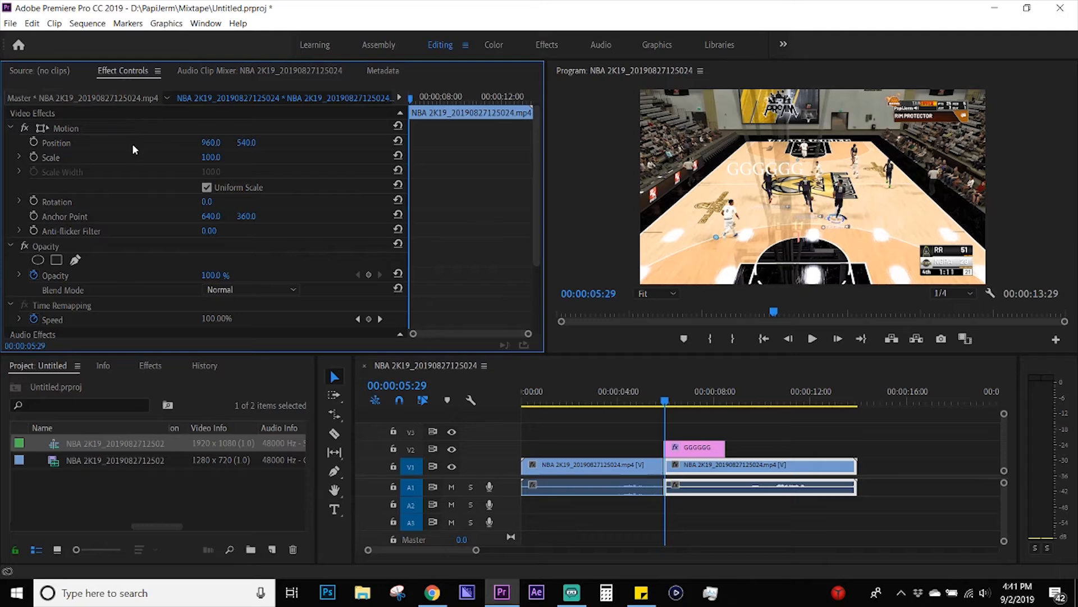
pyautogui.click(63, 128)
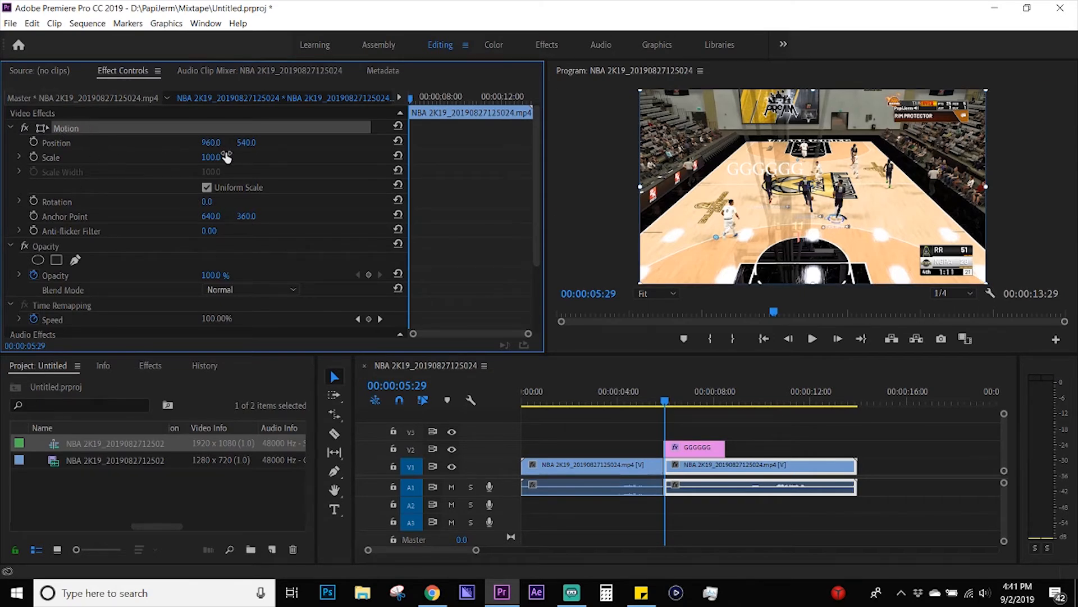
pyautogui.click(211, 142)
pyautogui.write('584')
pyautogui.press('Return')
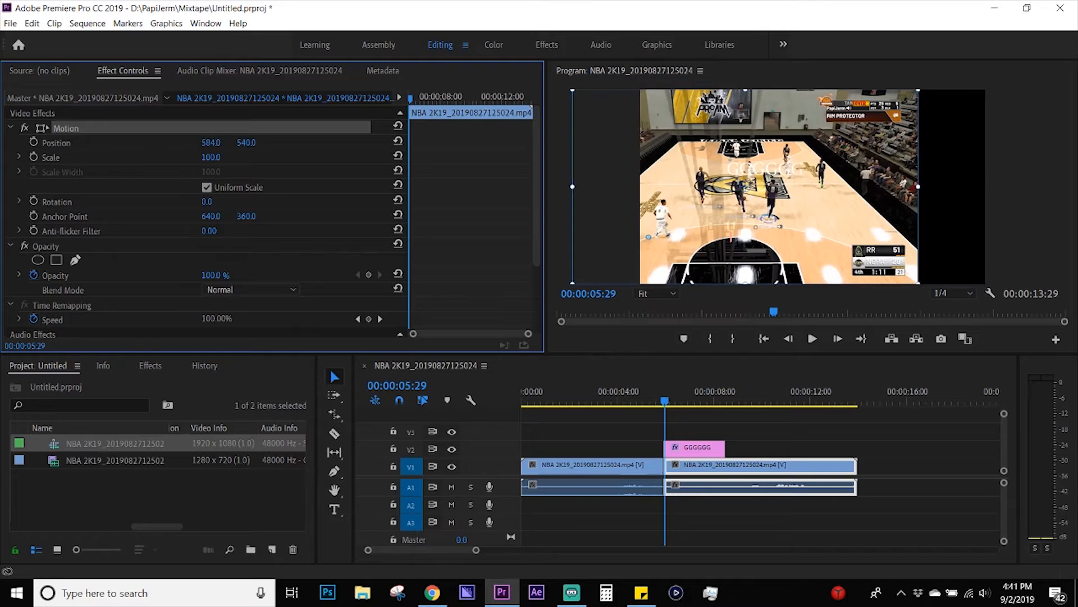
pyautogui.moveTo(211, 142); pyautogui.dragTo(343, 142)
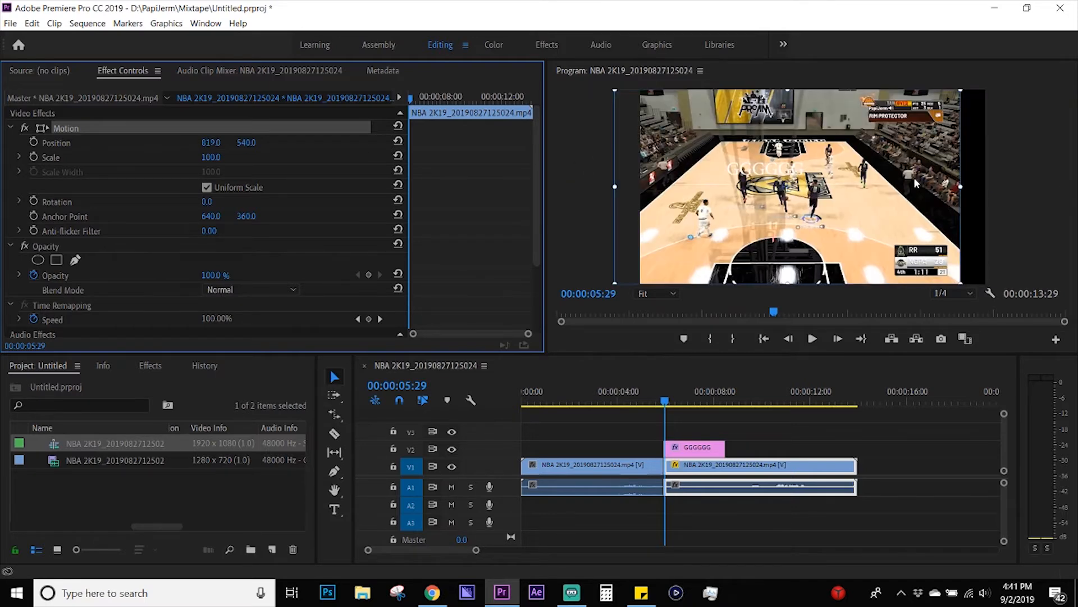
pyautogui.click(397, 141)
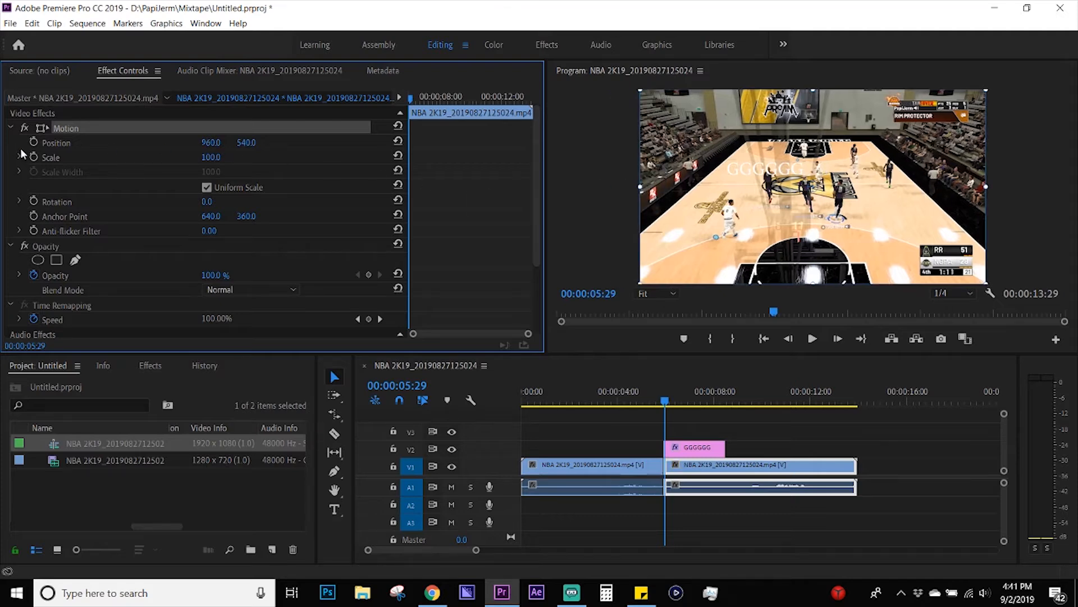
# Step: Try enlarging the second segment to a scale of 196.9 with the Scale slider, and undo the change
pyautogui.click(216, 142)
pyautogui.click(72, 166)
pyautogui.click(19, 158)
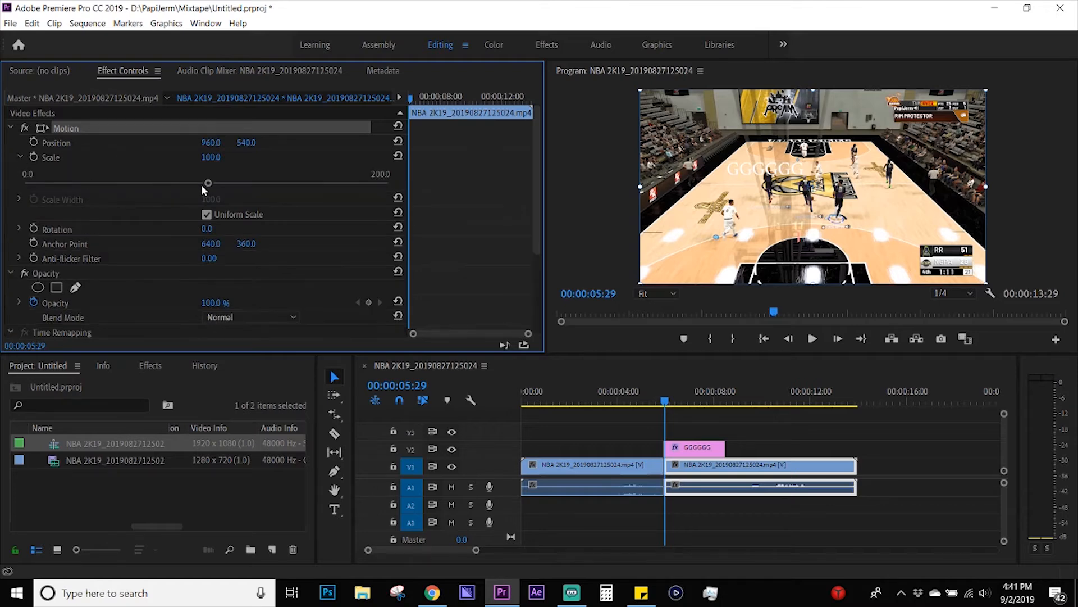
pyautogui.moveTo(201, 184); pyautogui.dragTo(383, 189)
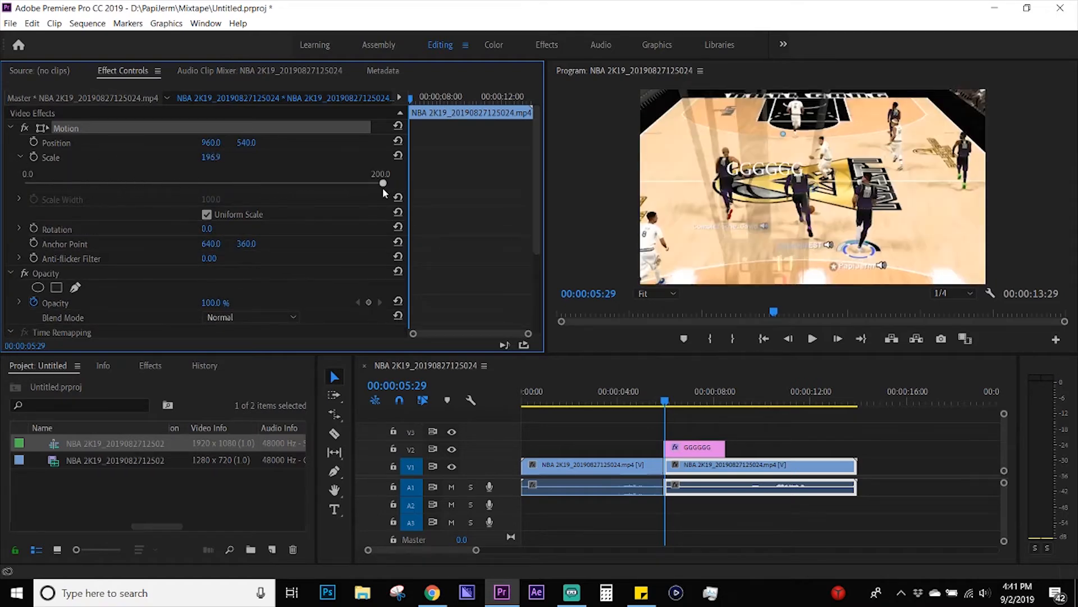
pyautogui.hotkey('ctrl', 'z')
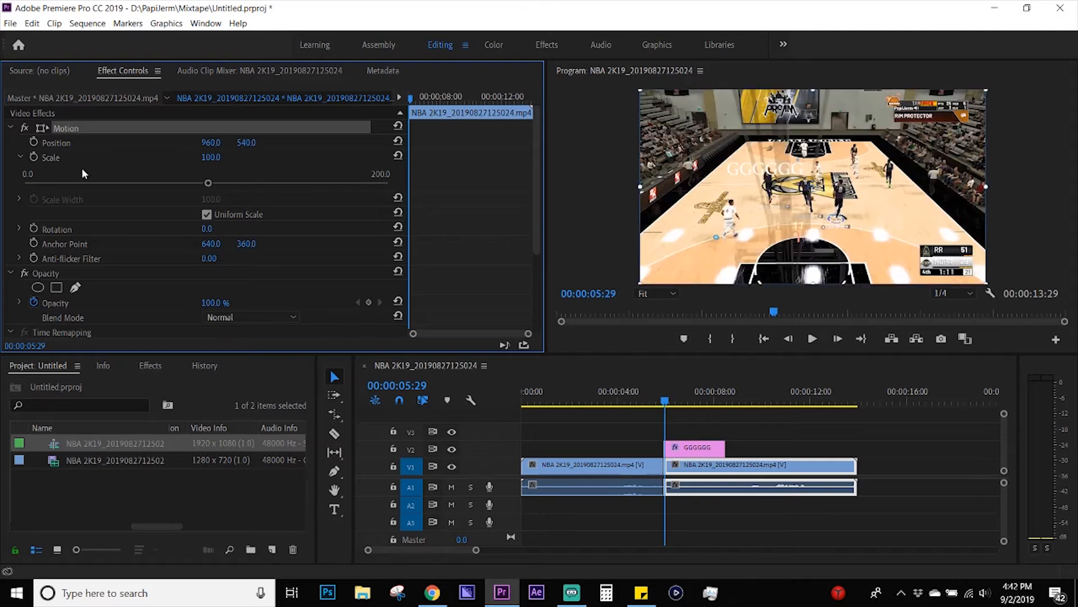
pyautogui.click(19, 158)
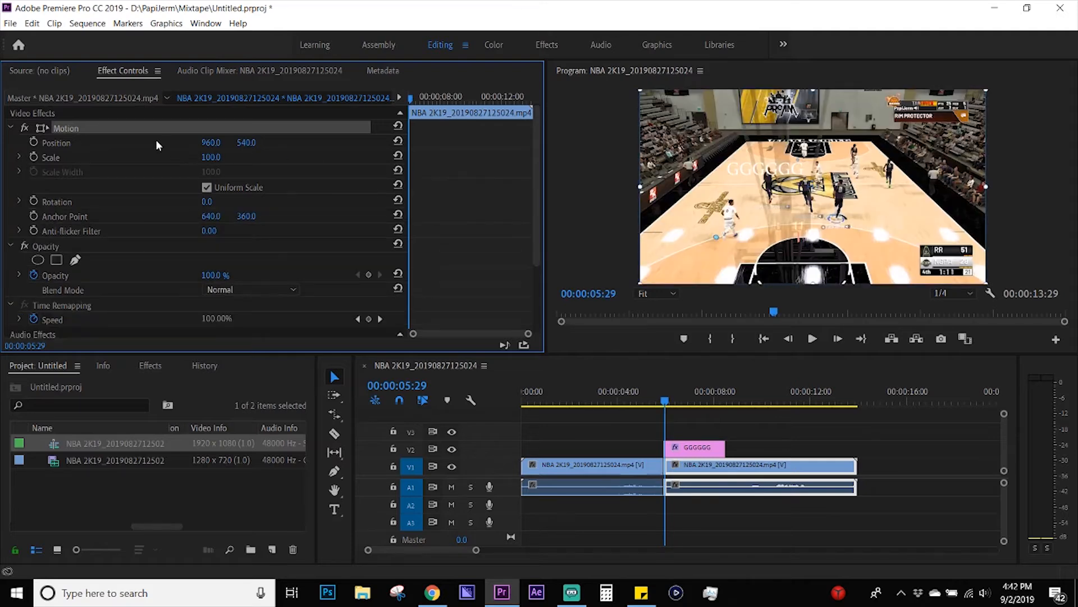
# Step: Zoom in on the first gameplay segment at 00:00:03:15 by setting its Scale to 210 and Position to 788, 871
pyautogui.click(605, 401)
pyautogui.click(602, 466)
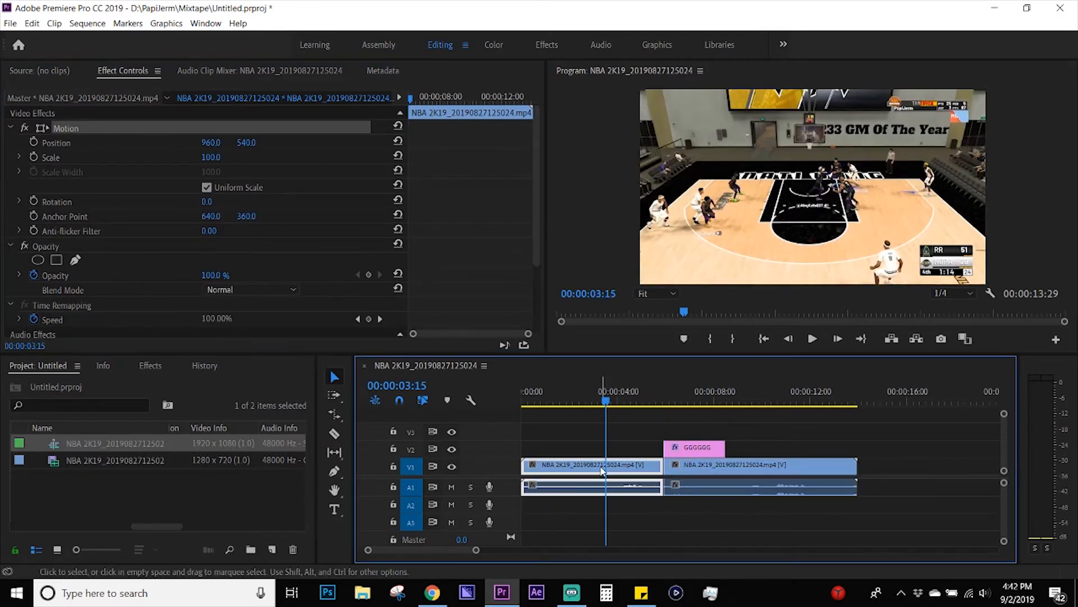
pyautogui.moveTo(211, 157); pyautogui.dragTo(351, 187)
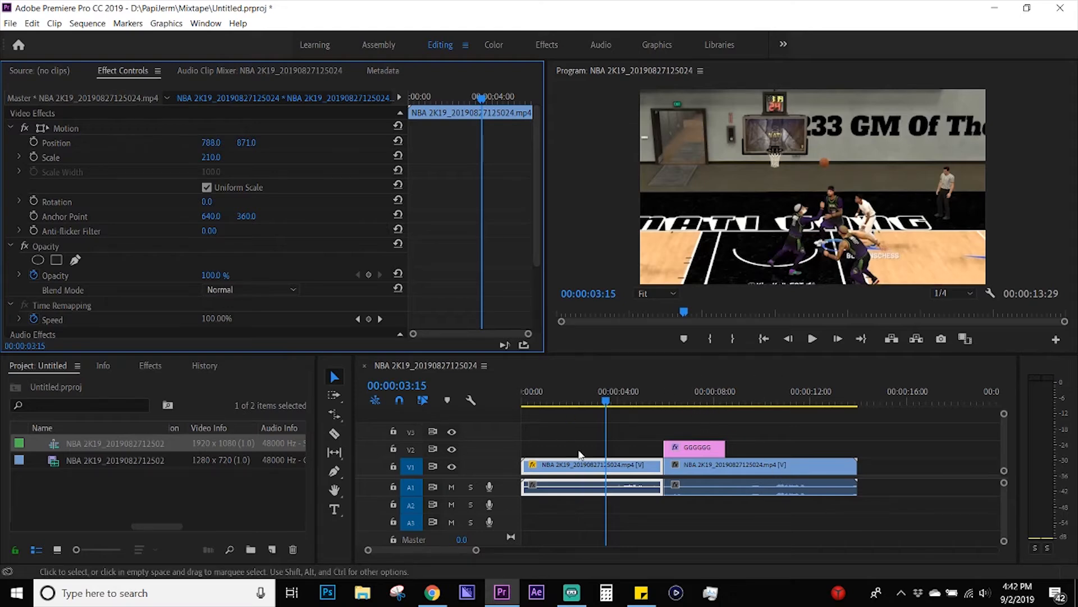
# Step: Compare the two gameplay segments' Motion settings and framing, and scrub the first segment to 00:00:03:17
pyautogui.click(786, 391)
pyautogui.click(584, 392)
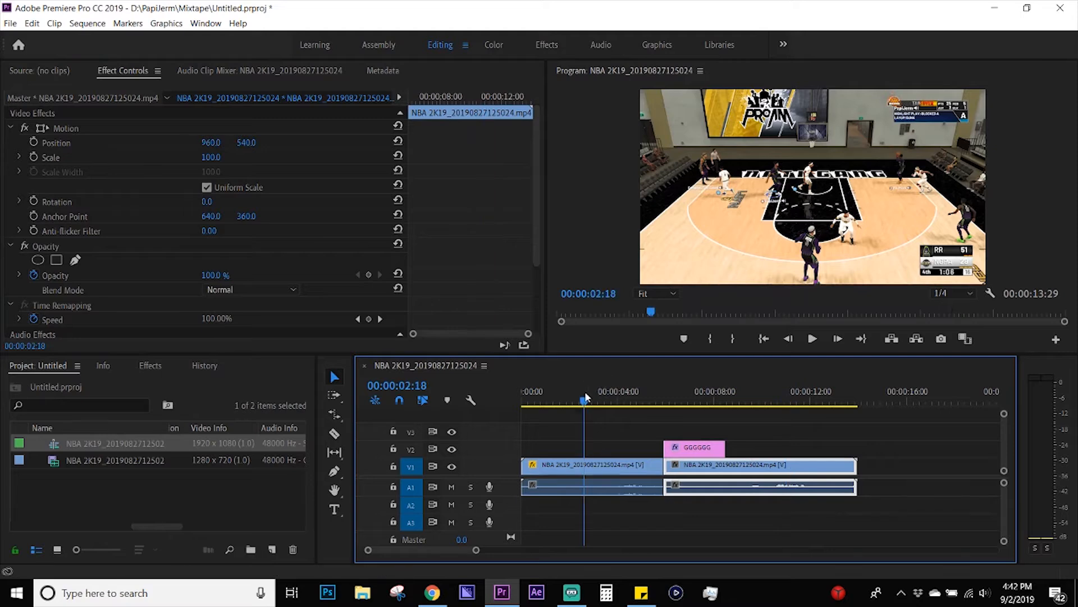
pyautogui.click(610, 466)
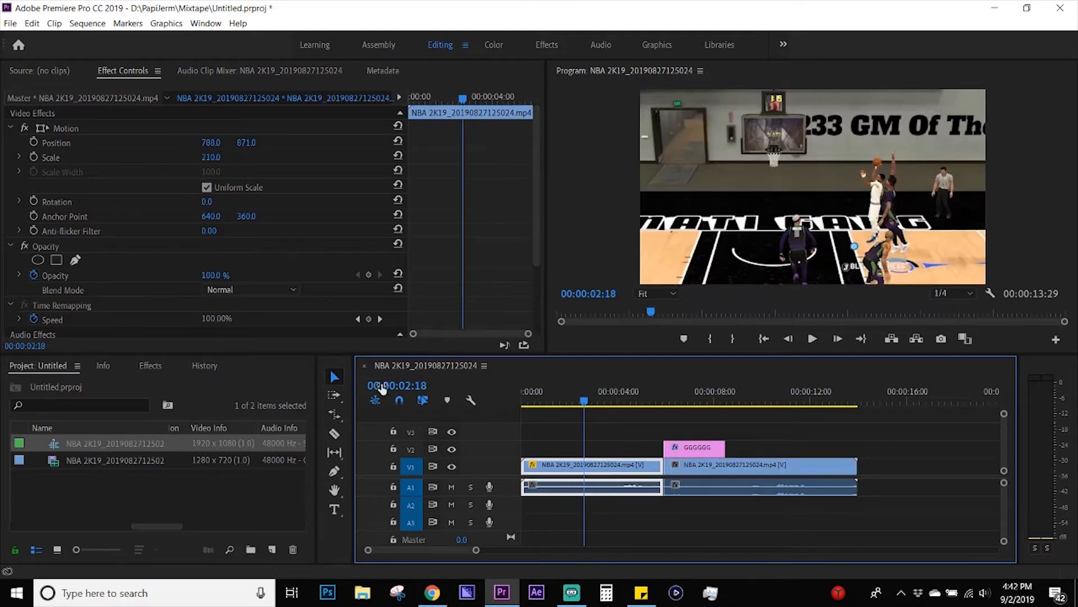
pyautogui.click(736, 465)
pyautogui.click(600, 400)
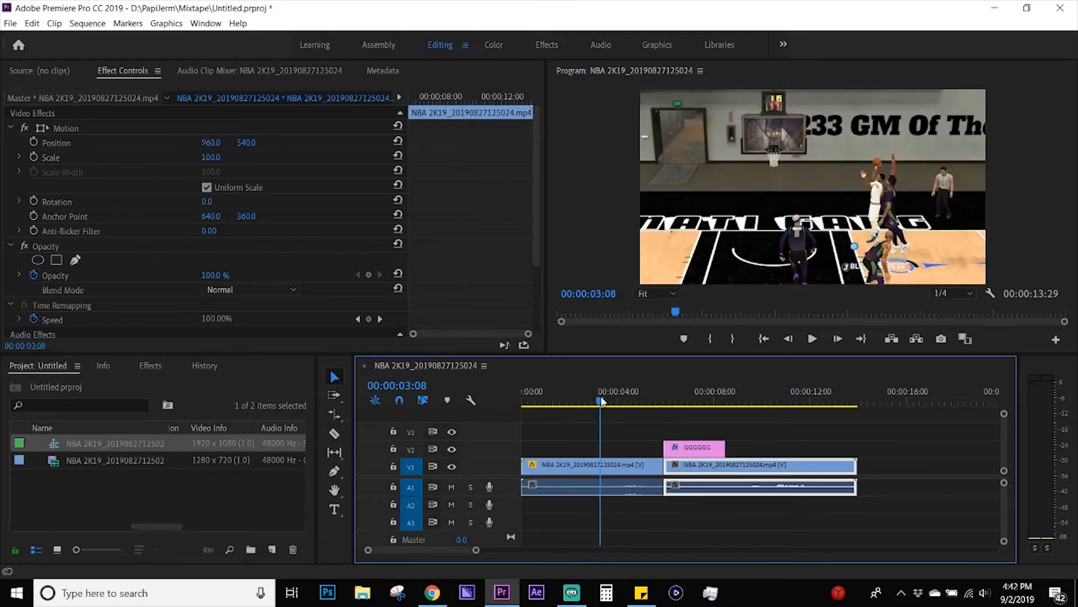
pyautogui.moveTo(600, 400)
pyautogui.mouseDown()
pyautogui.moveTo(719, 409)
pyautogui.moveTo(608, 410)
pyautogui.mouseUp()
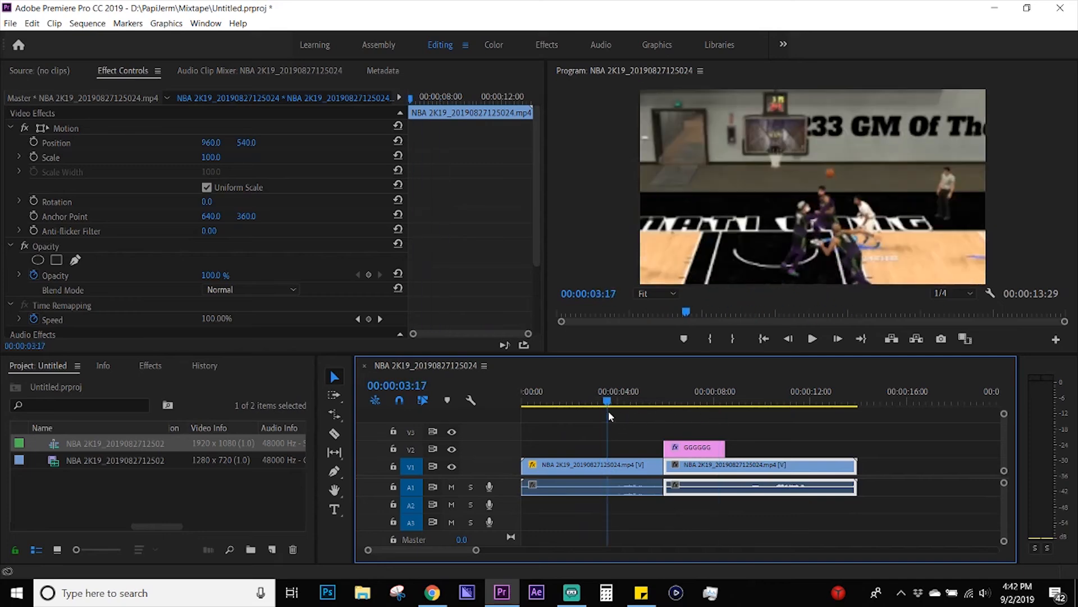
# Step: Copy the first segment's Motion settings onto the second segment, and scrub to 00:00:10:15 to check the framing
pyautogui.click(596, 470)
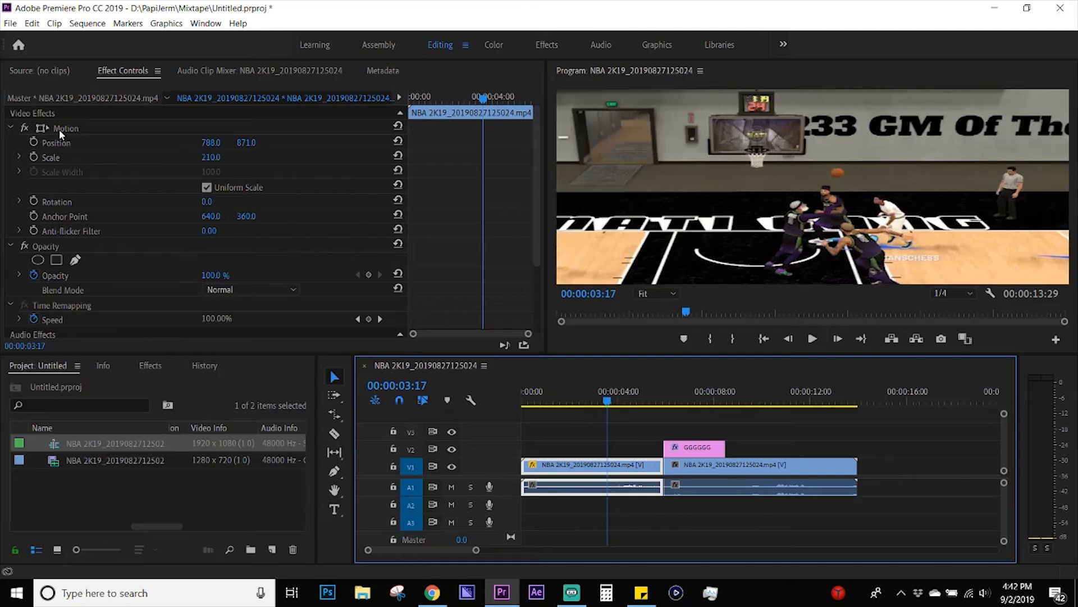
pyautogui.click(59, 129)
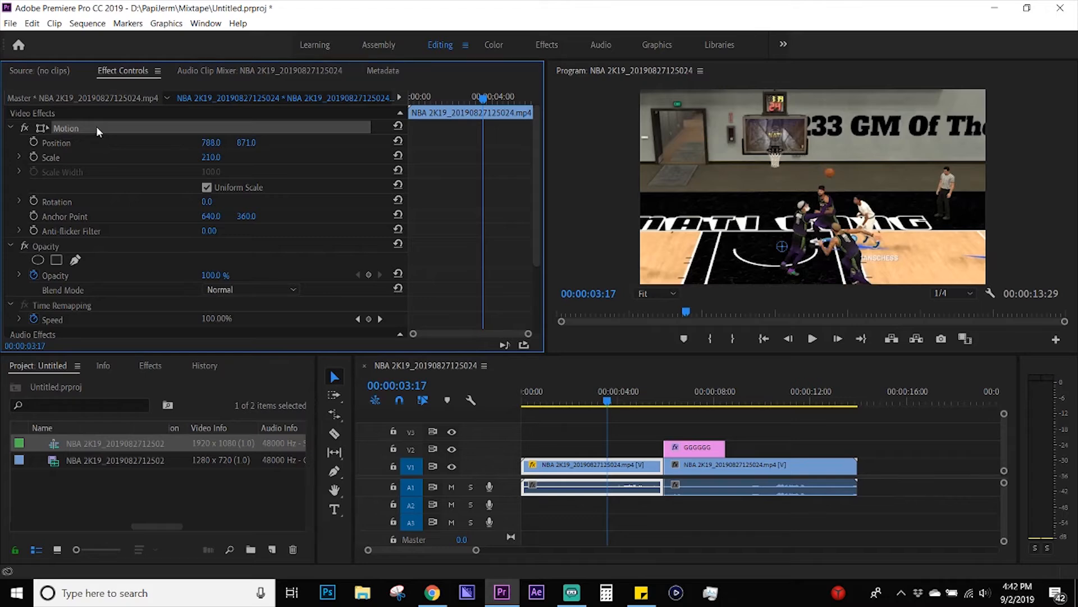
pyautogui.click(779, 471)
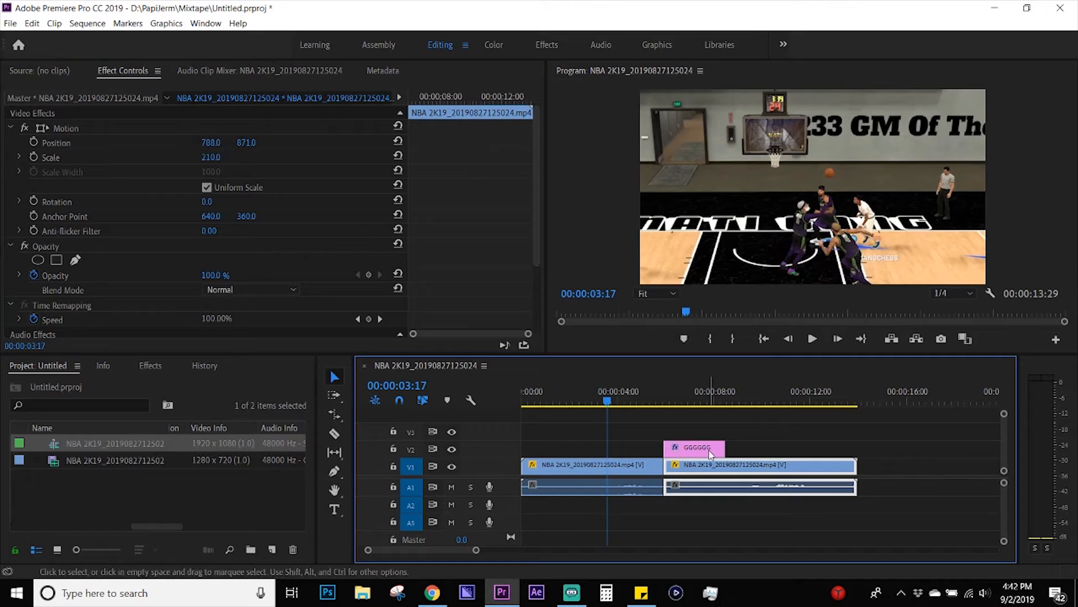
pyautogui.moveTo(638, 396); pyautogui.dragTo(774, 396)
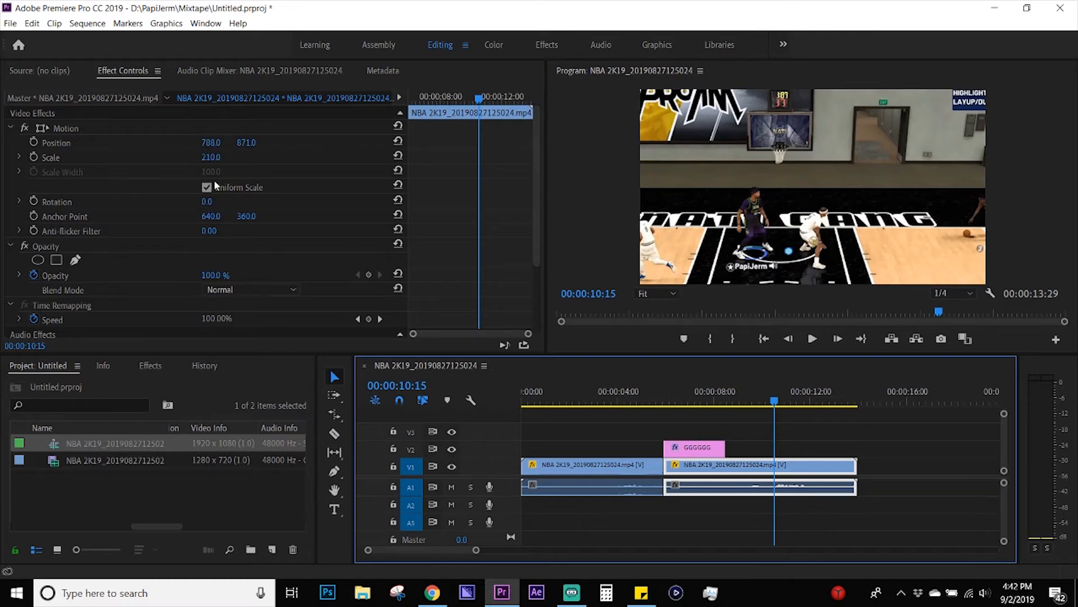
# Step: Examine the second segment's Opacity, Time Remapping and audio Volume settings, opening the volume level without changing it
pyautogui.scroll(-2, 138, 254)
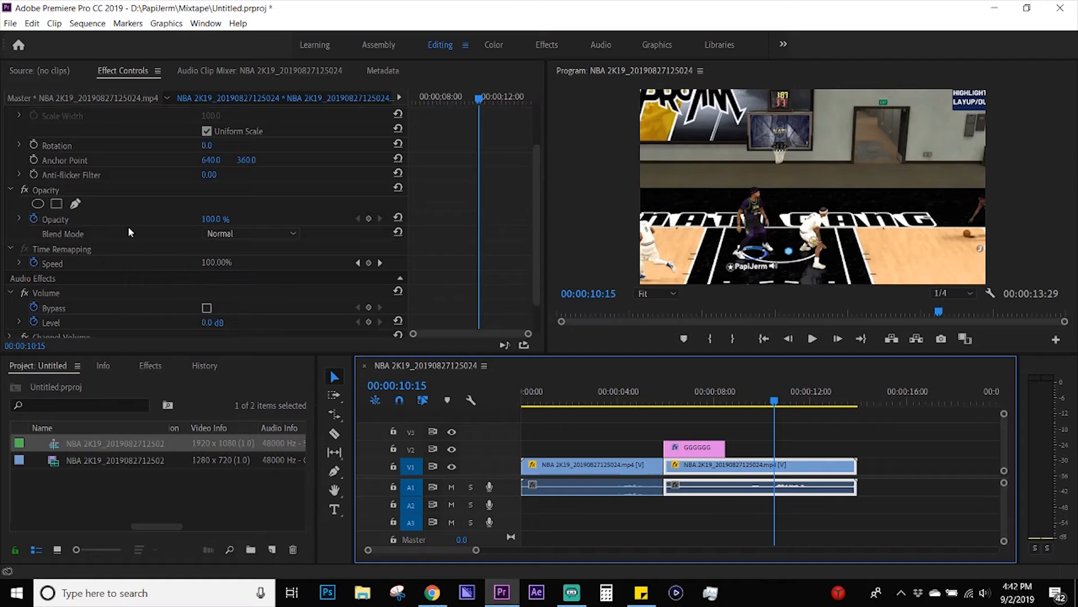
pyautogui.scroll(-1, 150, 247)
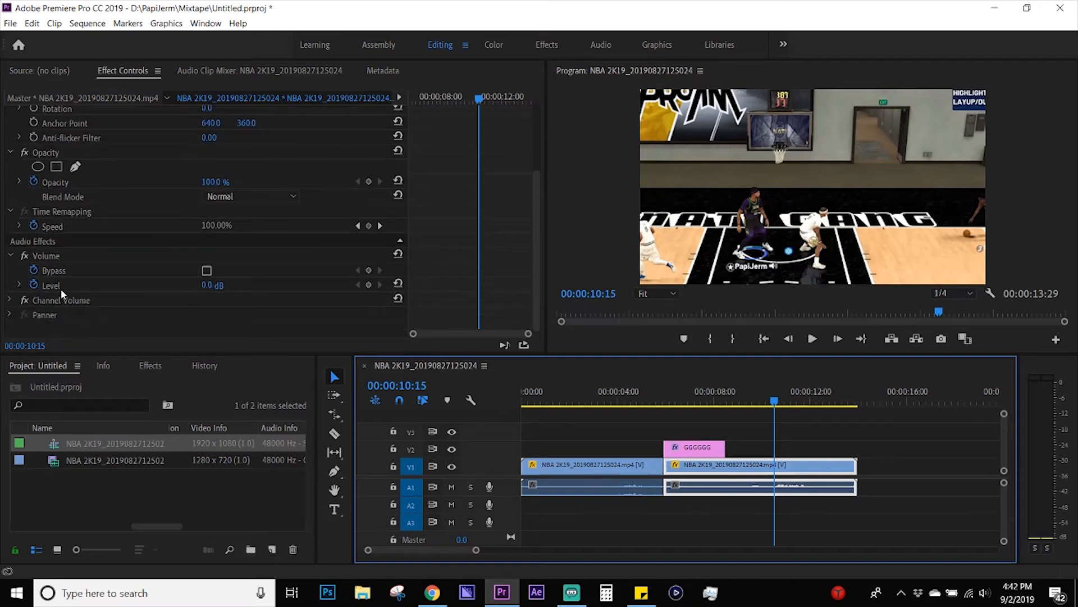
pyautogui.click(209, 287)
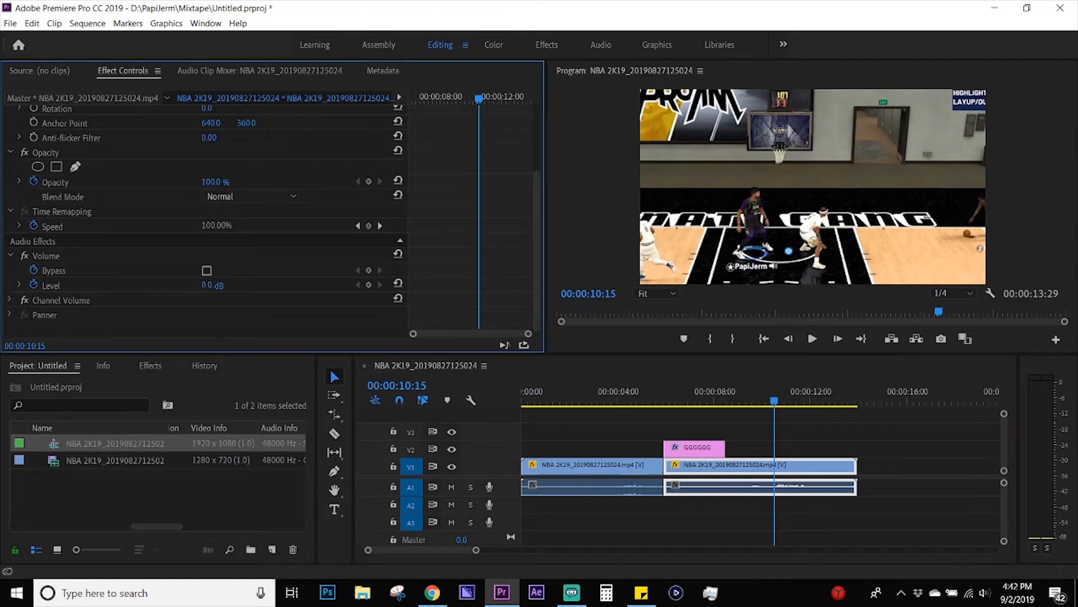
pyautogui.click(253, 268)
pyautogui.scroll(3, 274, 279)
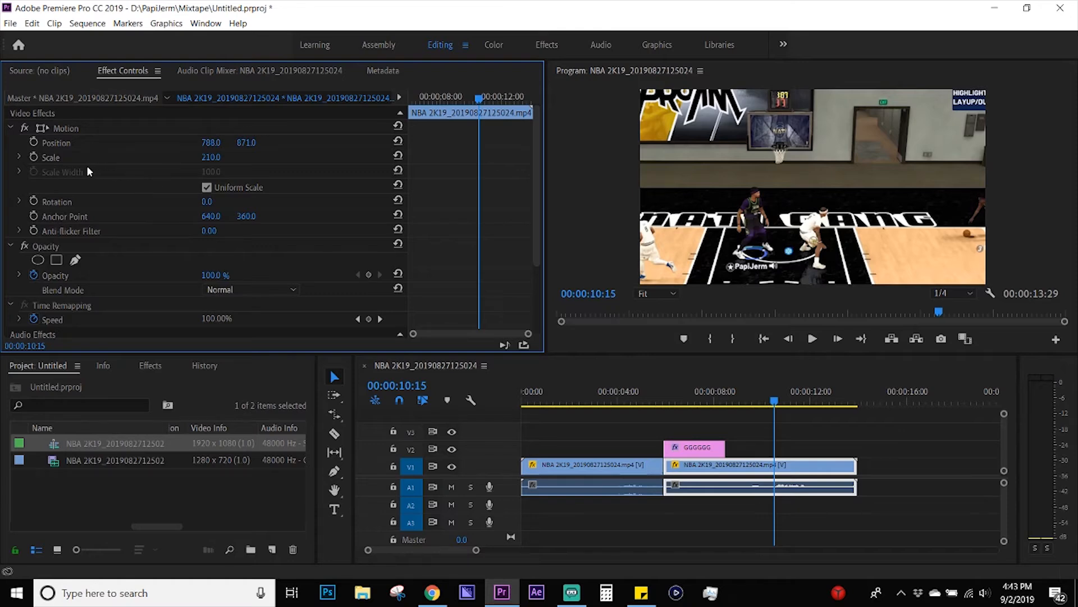
# Step: Add a Scale keyframe of 210 at the second segment's start, 00:00:05:28, and try jumping back to it from 00:00:10:07
pyautogui.moveTo(478, 97); pyautogui.dragTo(410, 100)
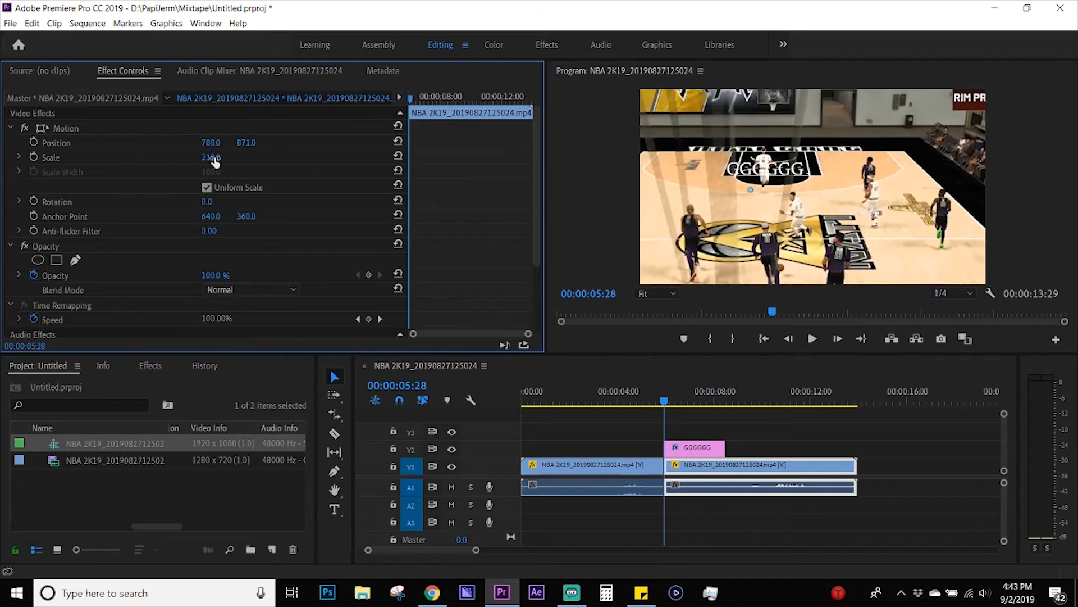
pyautogui.click(32, 158)
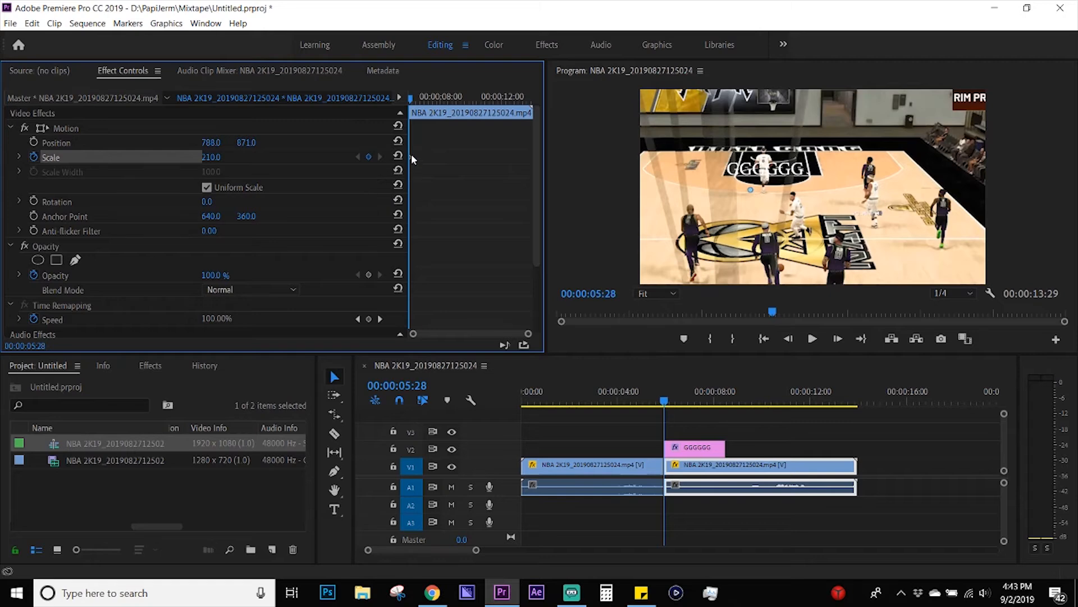
pyautogui.moveTo(413, 100); pyautogui.dragTo(478, 98)
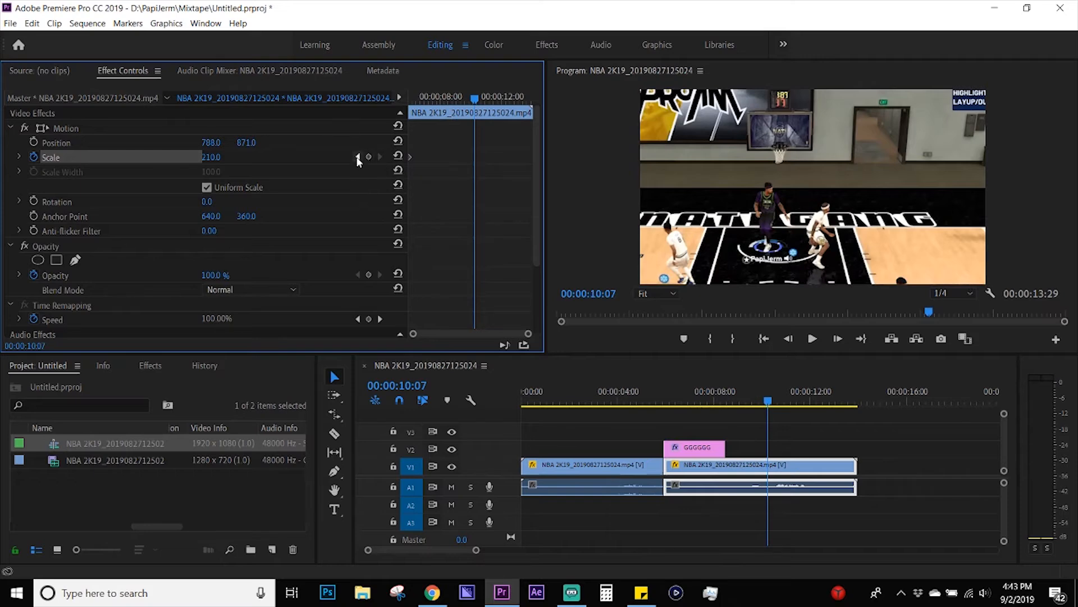
pyautogui.click(357, 158)
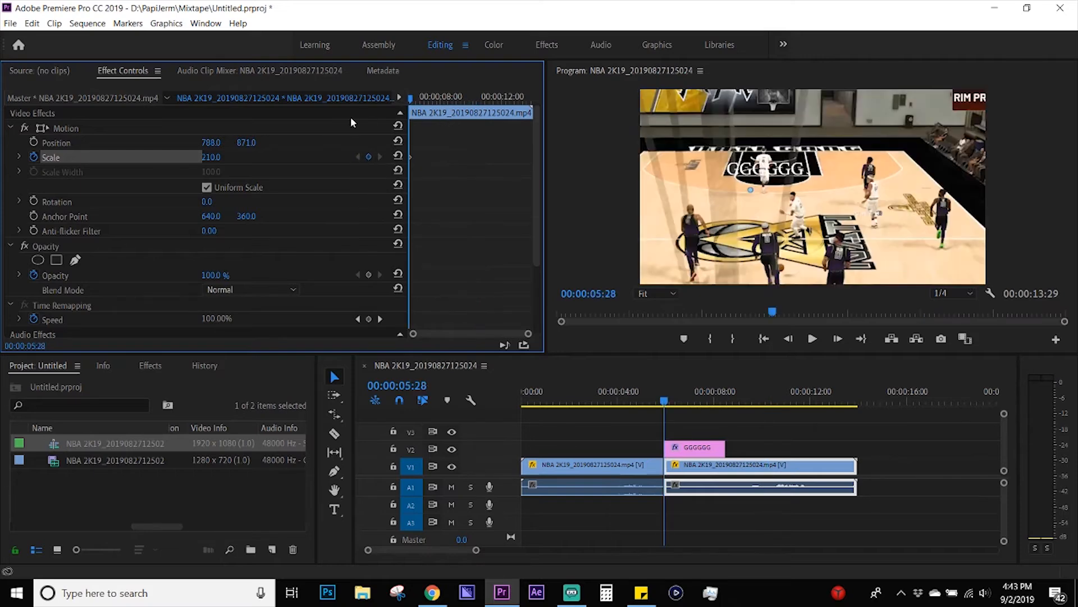
# Step: Add a Scale keyframe of 100 at 00:00:12:15 on the second segment and scrub through the zoom-out
pyautogui.moveTo(420, 100); pyautogui.dragTo(510, 107)
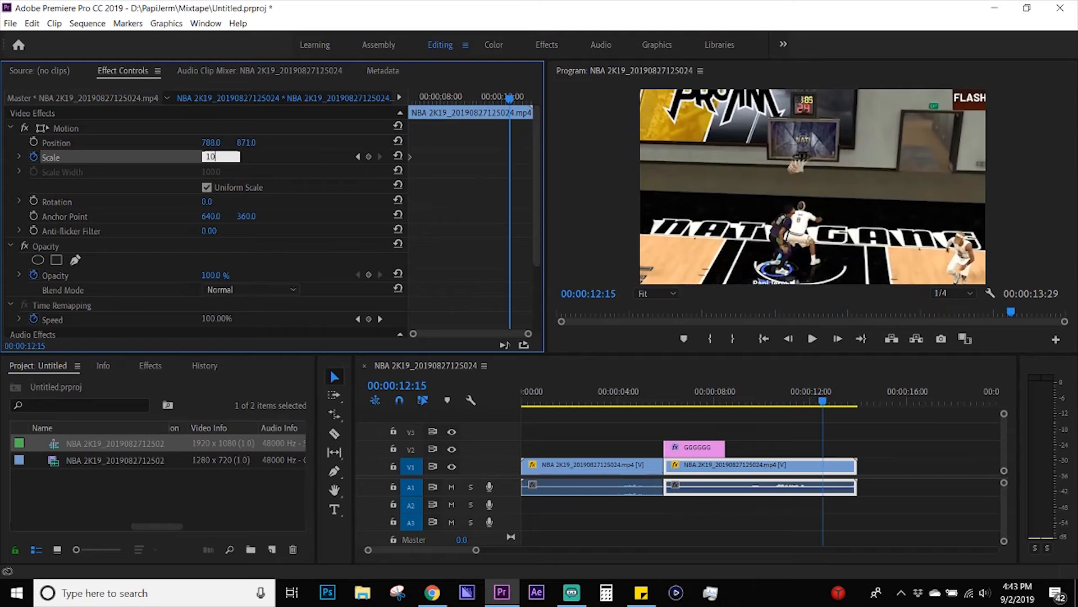
pyautogui.write('0')
pyautogui.press('Return')
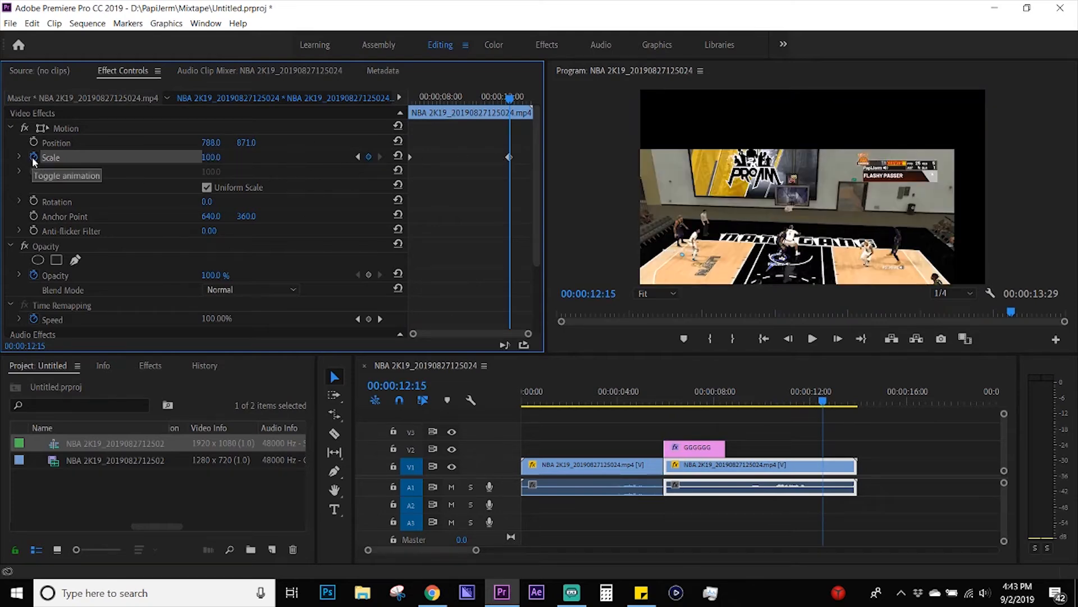
pyautogui.moveTo(441, 99); pyautogui.dragTo(466, 99)
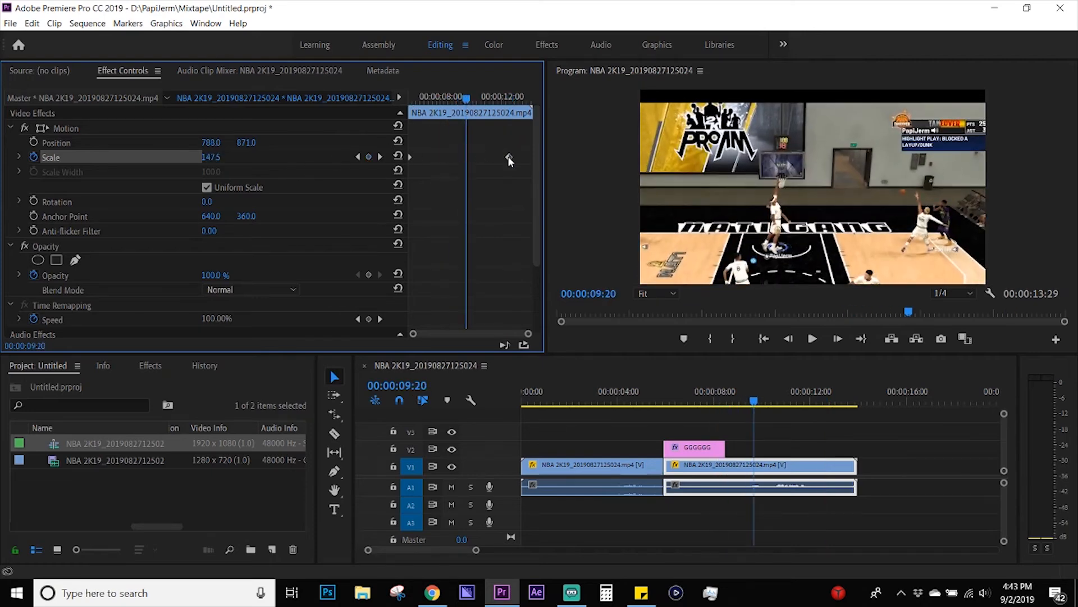
pyautogui.moveTo(445, 100); pyautogui.dragTo(507, 99)
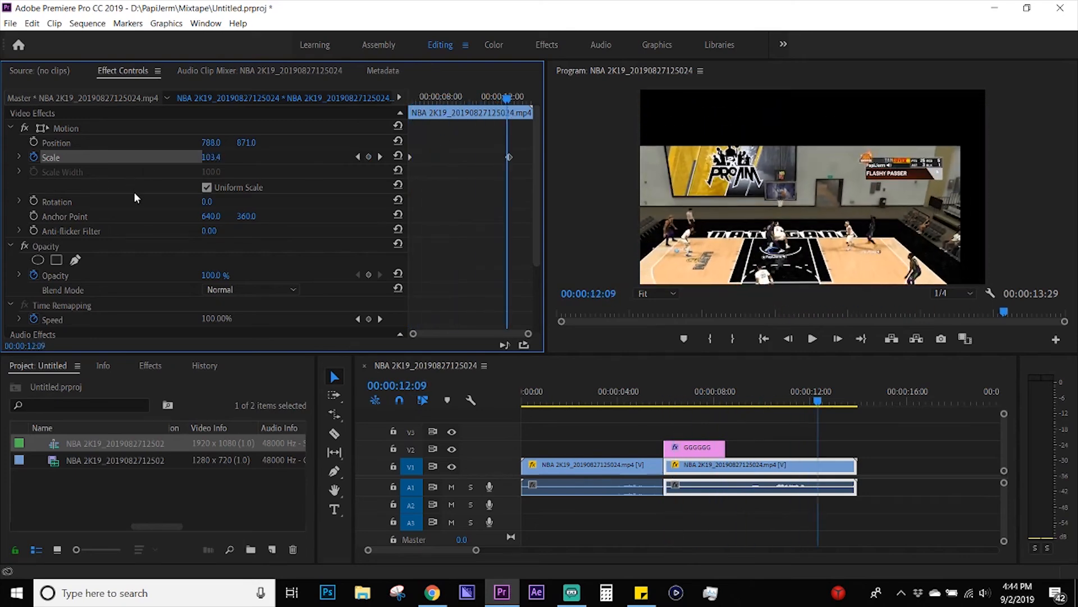
# Step: Keyframe the second segment's volume level at 00:00:10:02 and set it to -40 dB at 00:00:12:28
pyautogui.scroll(-2, 135, 195)
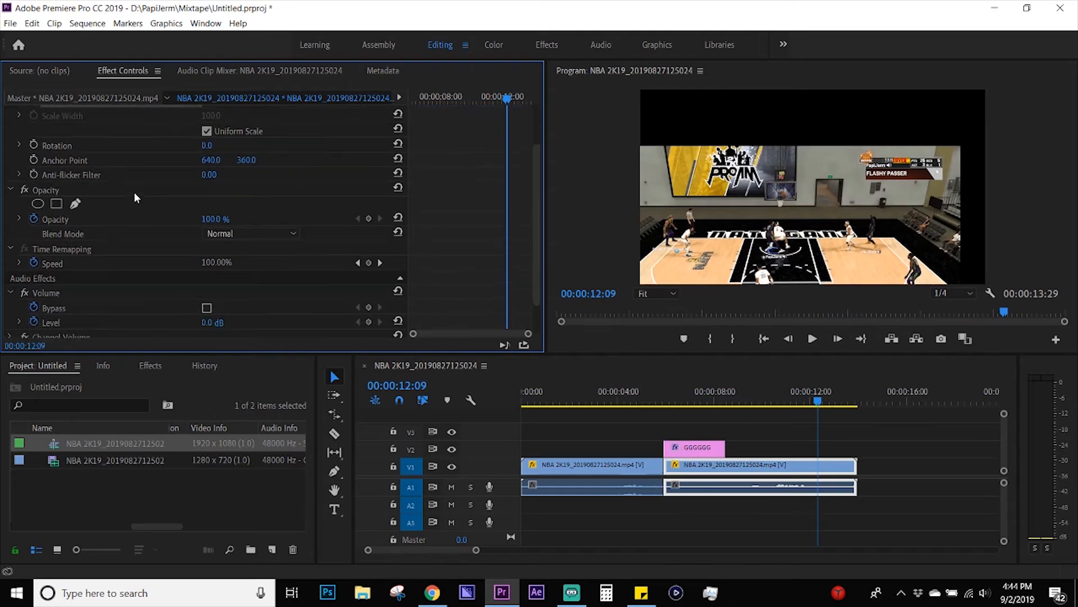
pyautogui.scroll(-1, 318, 314)
pyautogui.click(473, 99)
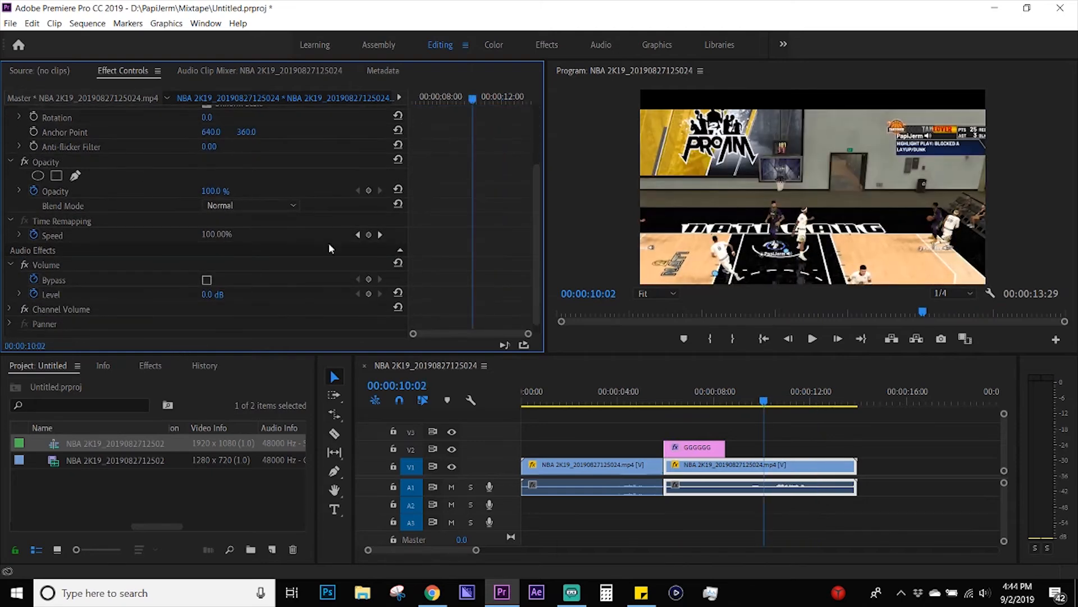
pyautogui.click(369, 293)
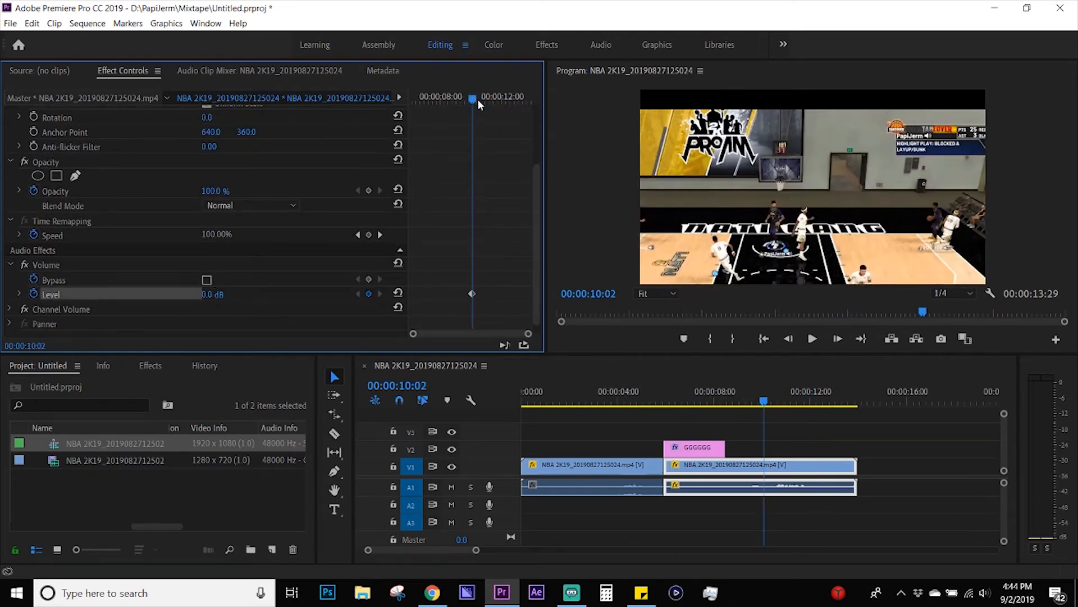
pyautogui.moveTo(477, 98); pyautogui.dragTo(517, 101)
pyautogui.click(206, 293)
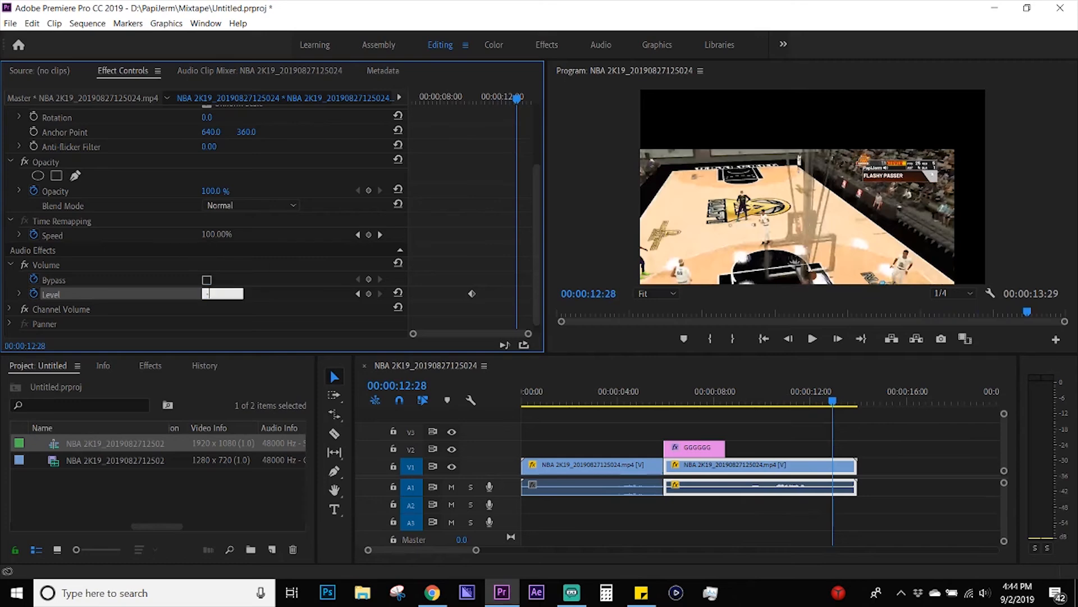
pyautogui.write('-40')
pyautogui.press('Return')
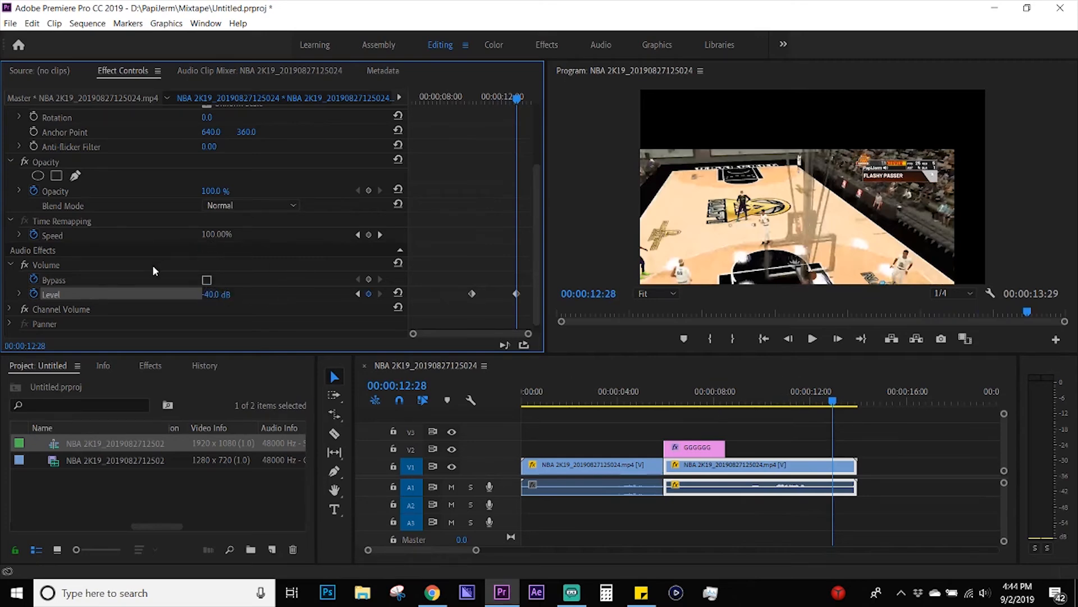
pyautogui.scroll(3, 154, 270)
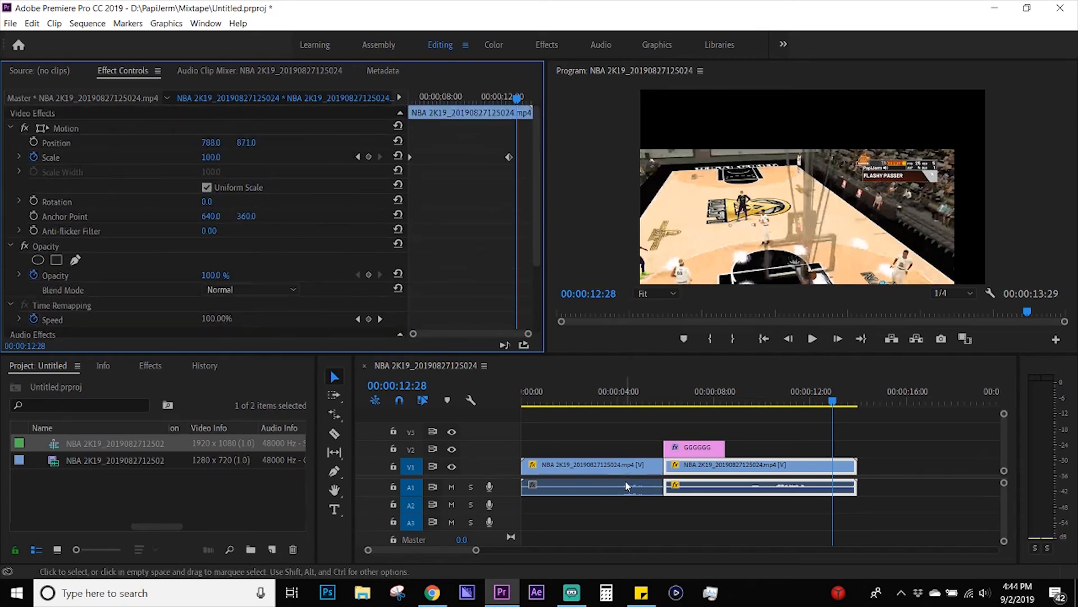
# Step: Move the GGGGGG title past the gameplay clips to preview it on black, and place it over the second segment around 00:00:10:14
pyautogui.click(689, 394)
pyautogui.click(695, 447)
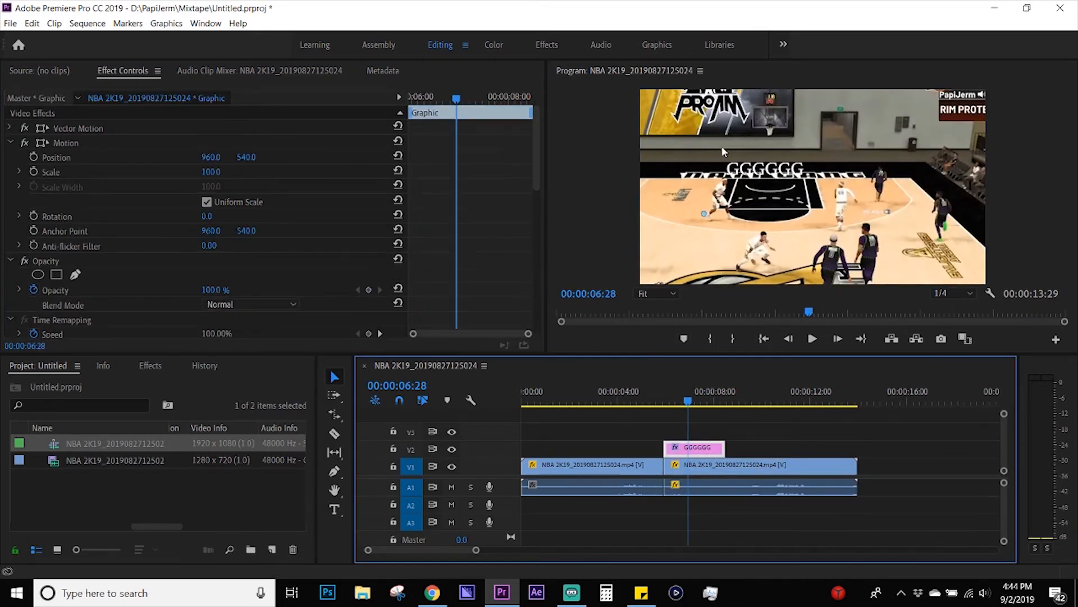
pyautogui.moveTo(723, 452); pyautogui.dragTo(929, 453)
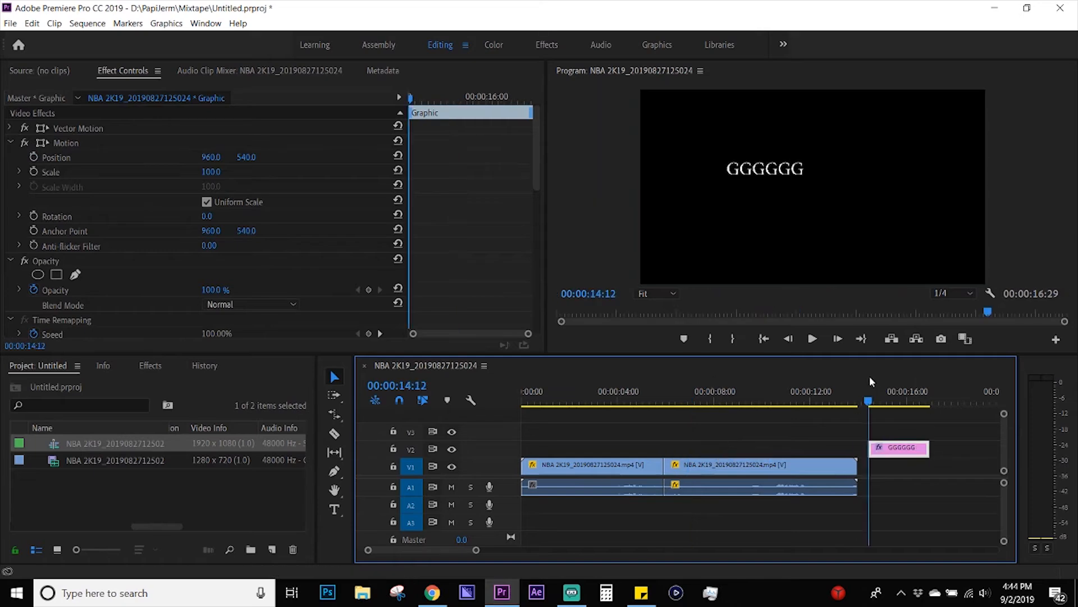
pyautogui.click(863, 382)
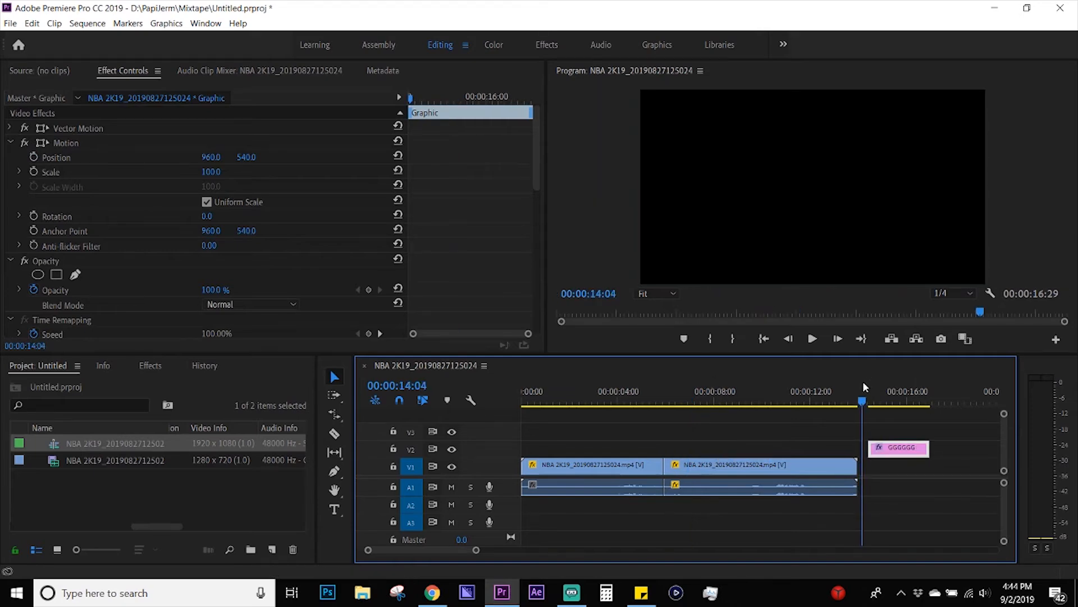
pyautogui.click(890, 387)
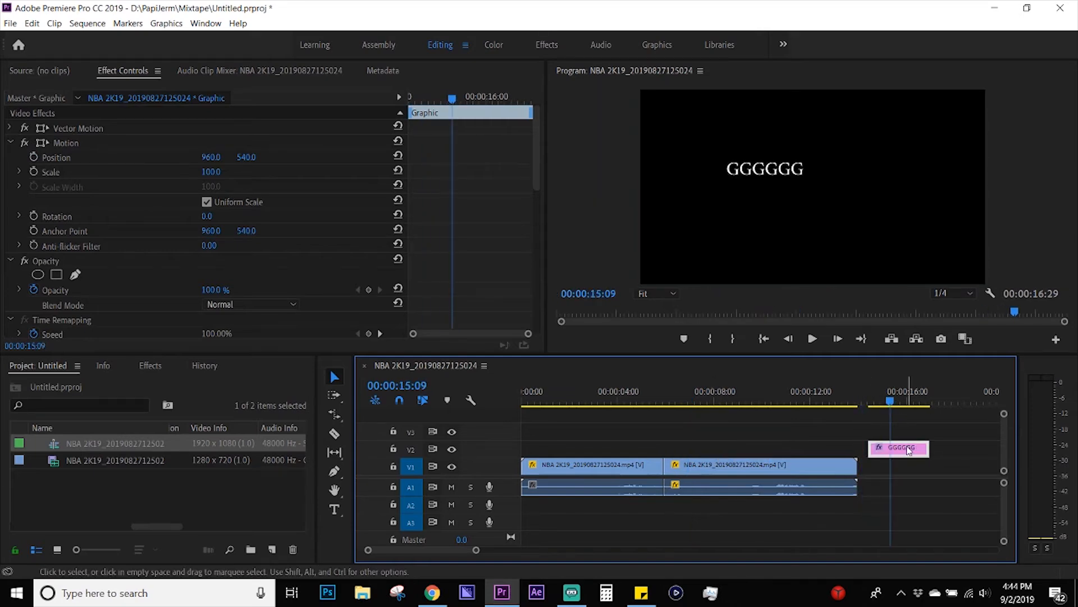
pyautogui.moveTo(909, 449); pyautogui.dragTo(785, 449)
pyautogui.moveTo(761, 402); pyautogui.dragTo(777, 404)
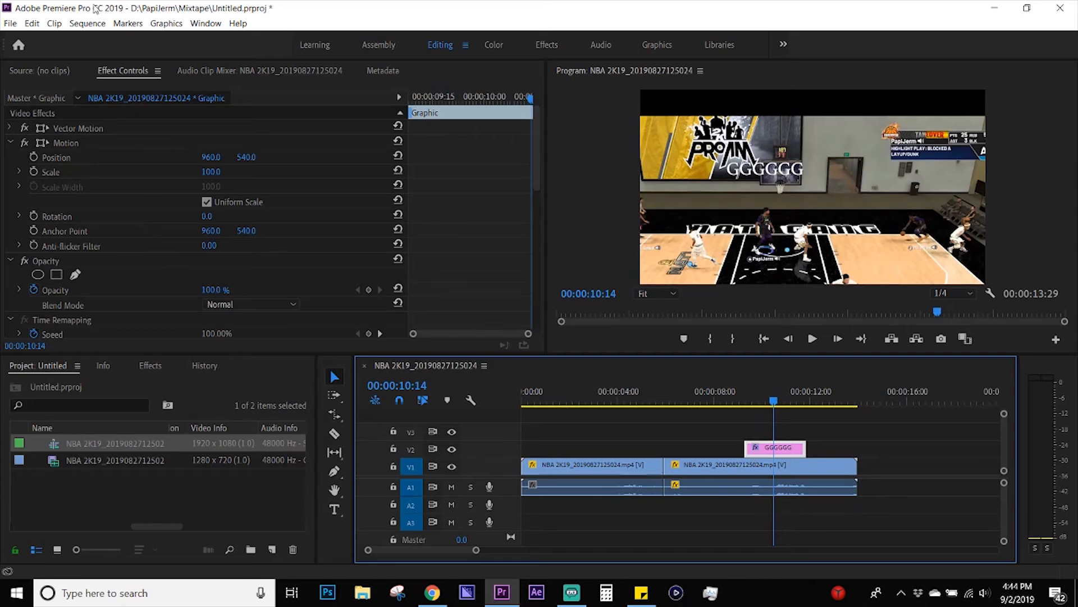
pyautogui.click(10, 23)
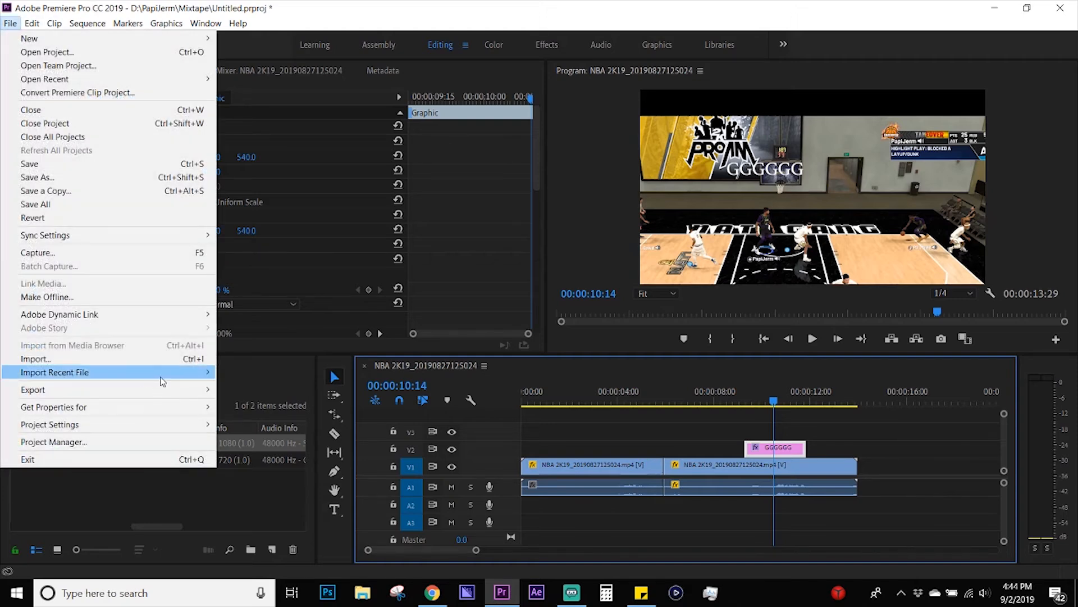
pyautogui.moveTo(184, 390)
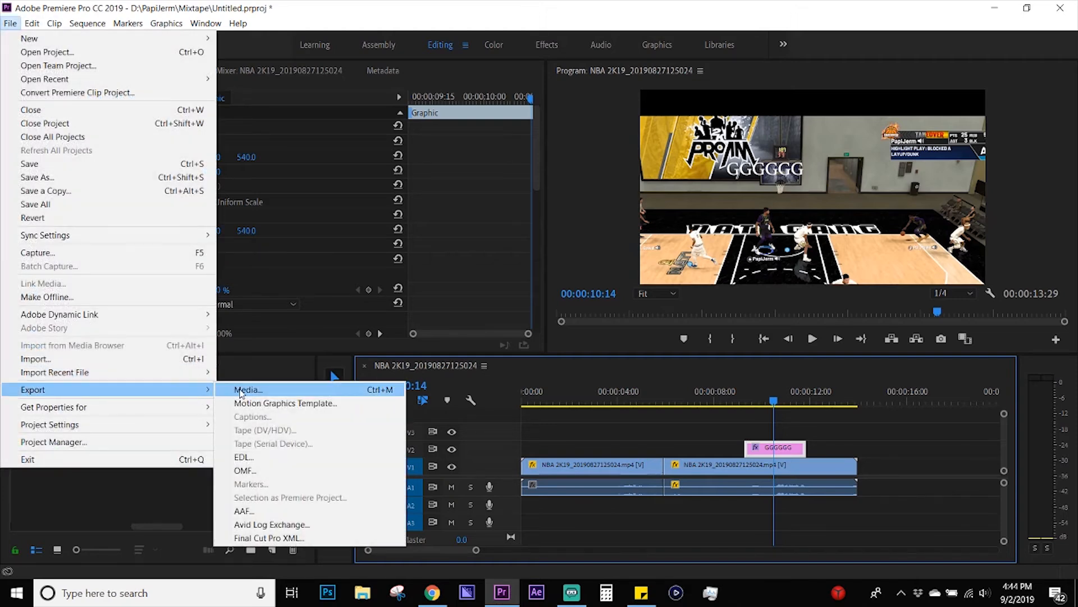
pyautogui.click(524, 361)
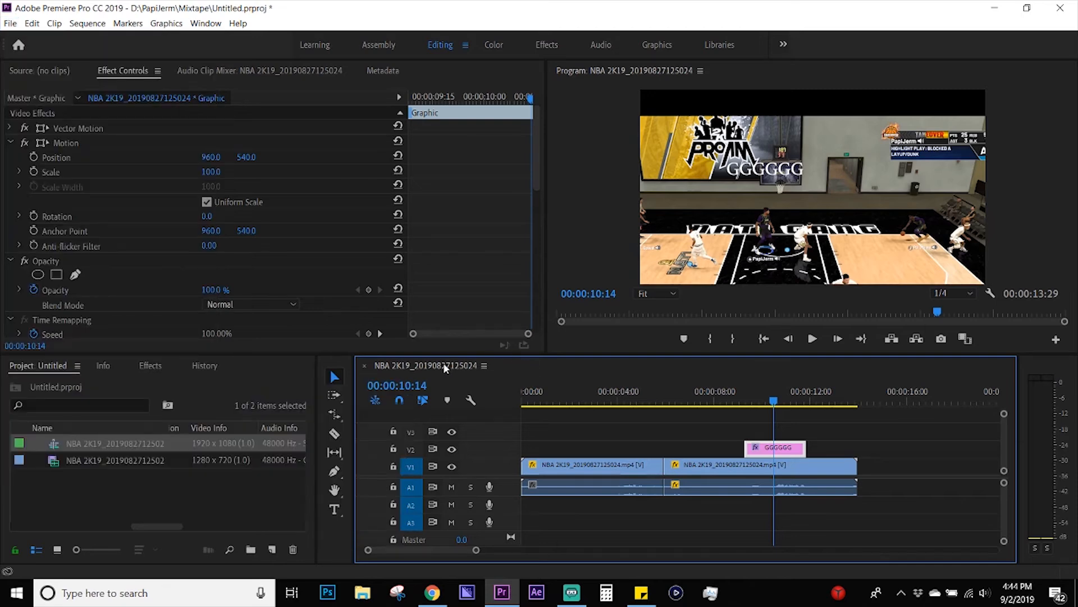
# Step: Open the media export settings and set the output file to NBA 2K19_20190827125024.mp4 in the Mixtape folder
pyautogui.click(10, 24)
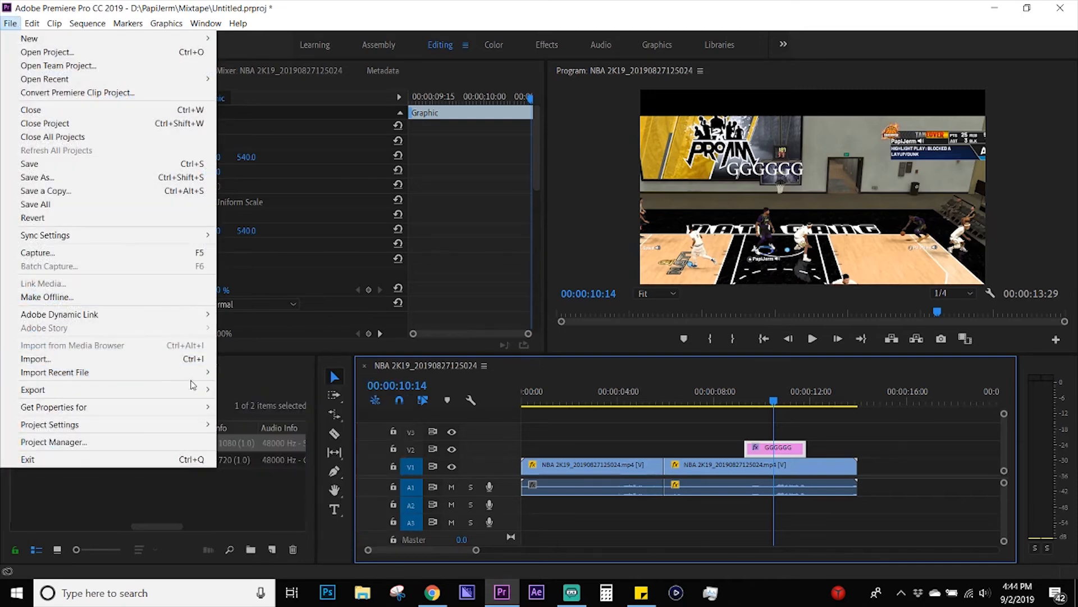
pyautogui.moveTo(189, 395)
pyautogui.click(236, 391)
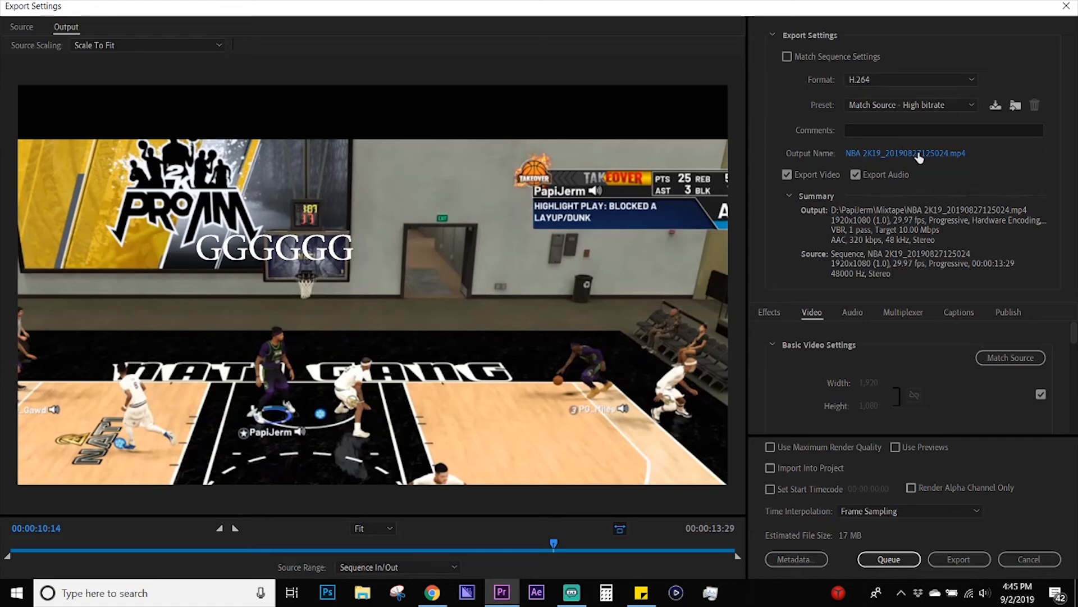
pyautogui.click(919, 157)
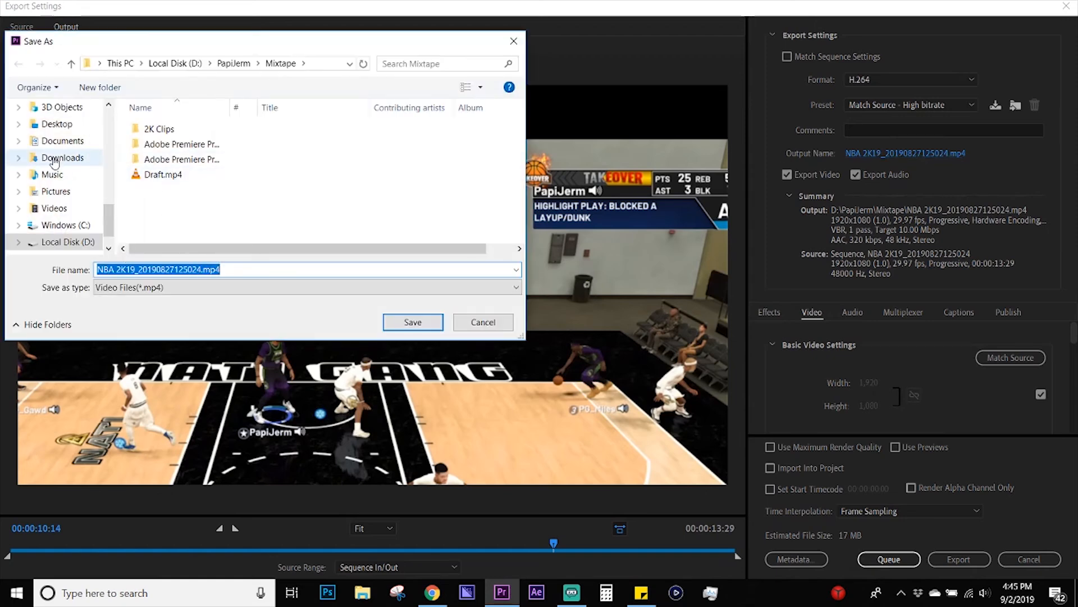
pyautogui.click(412, 324)
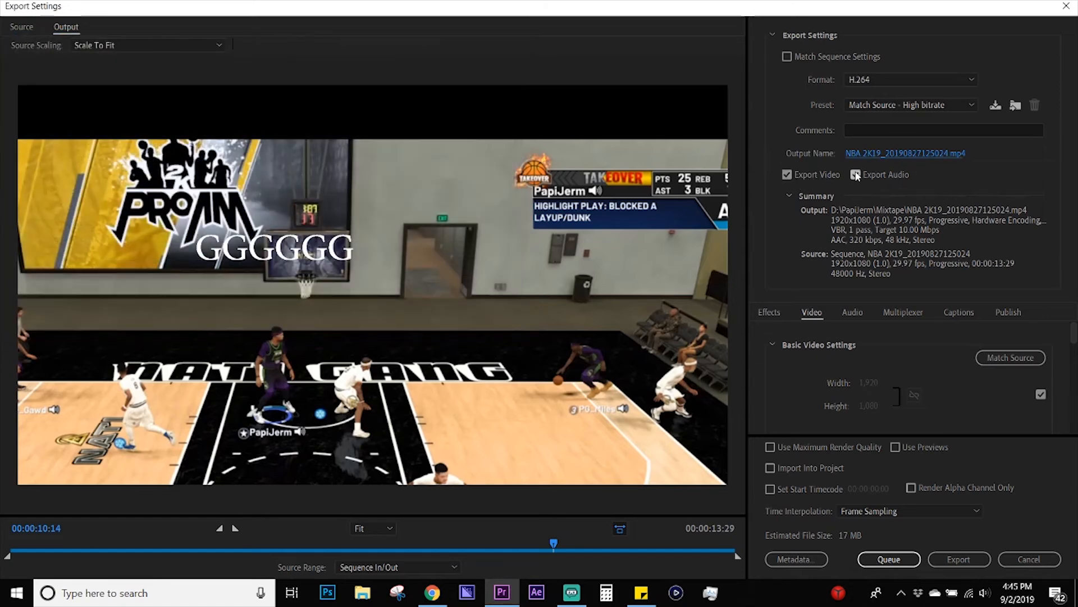
# Step: Examine the basic video settings and encoding settings of the export
pyautogui.scroll(-2, 783, 332)
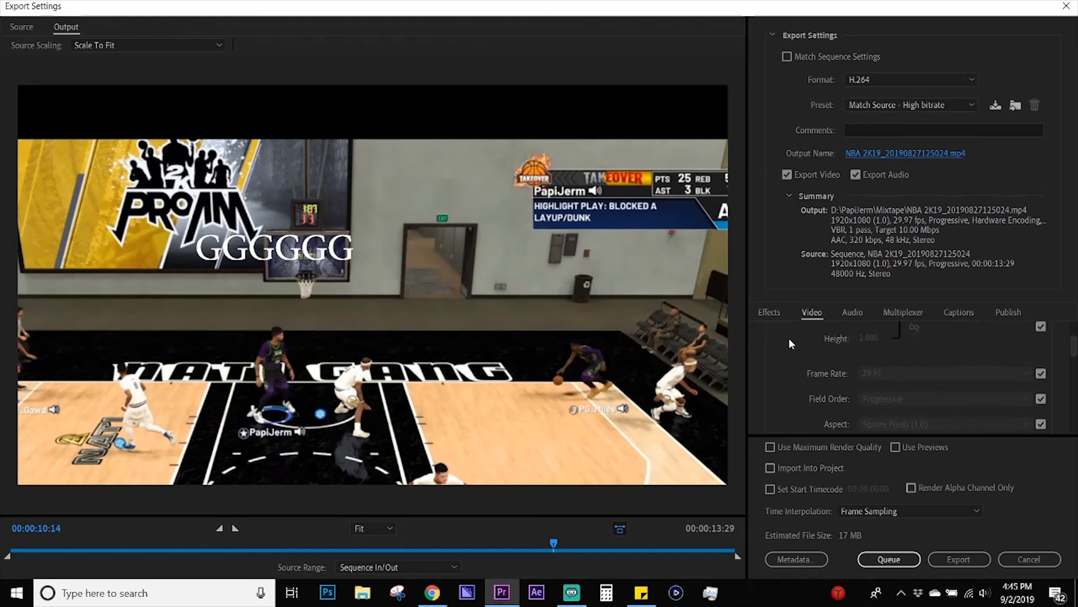
pyautogui.scroll(2, 789, 338)
pyautogui.scroll(-2, 806, 357)
pyautogui.scroll(-3, 802, 362)
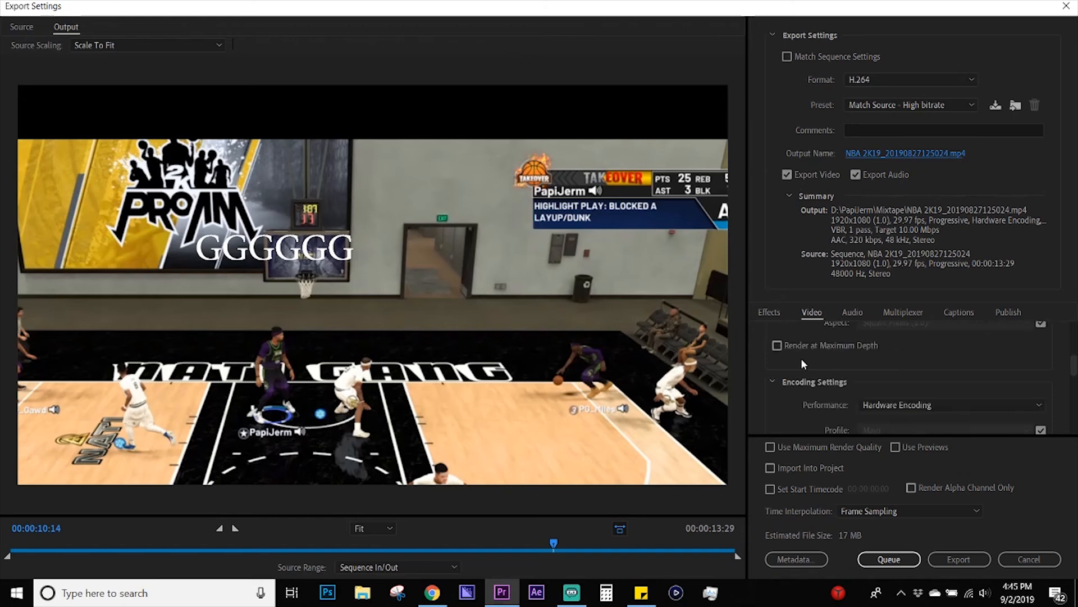
pyautogui.scroll(-1, 803, 362)
pyautogui.scroll(5, 802, 362)
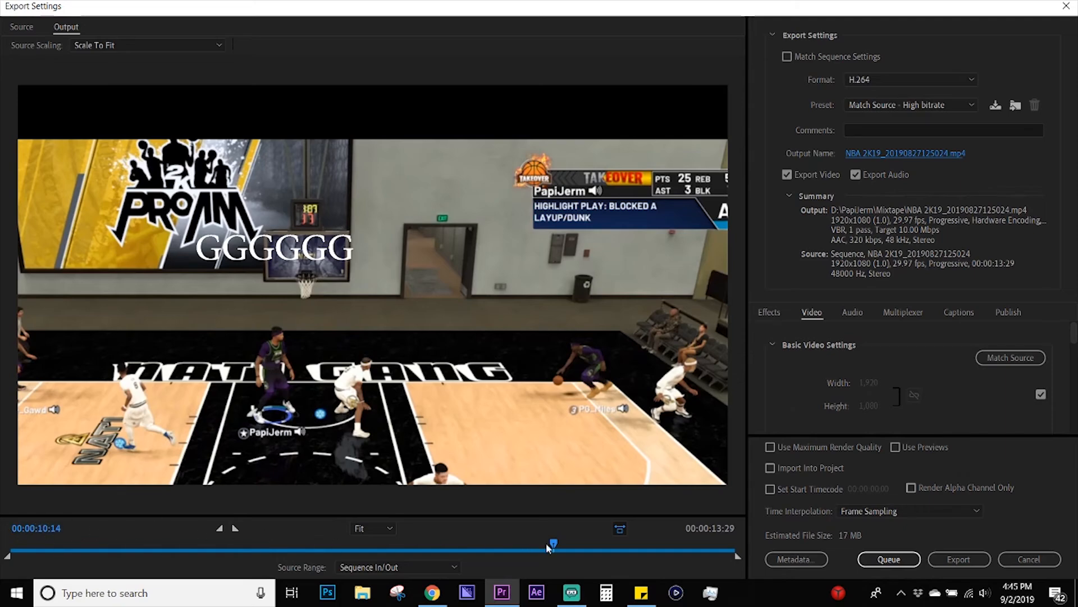
# Step: Trim the export's source range to run from 00:00:02:06 to 00:00:05:25, and cancel the export
pyautogui.moveTo(554, 543); pyautogui.dragTo(121, 544)
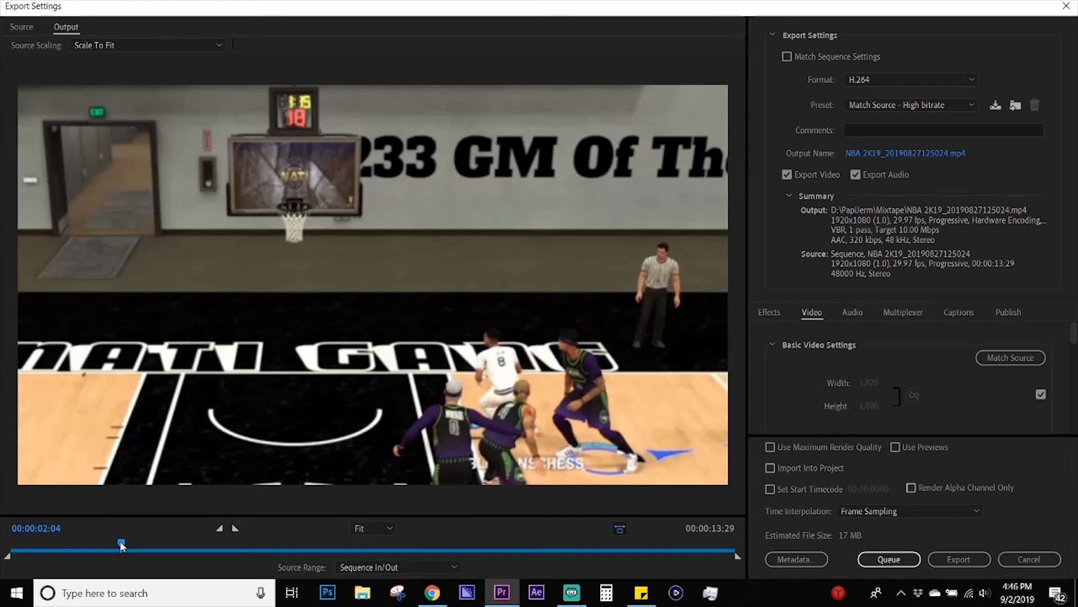
pyautogui.moveTo(120, 544); pyautogui.dragTo(313, 549)
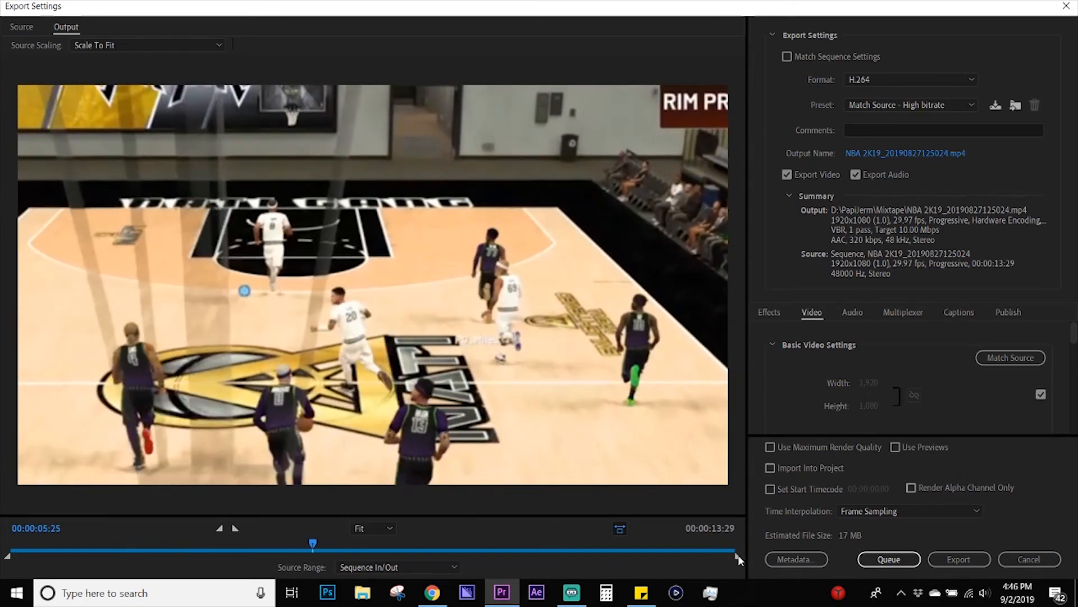
pyautogui.moveTo(737, 556); pyautogui.dragTo(621, 558)
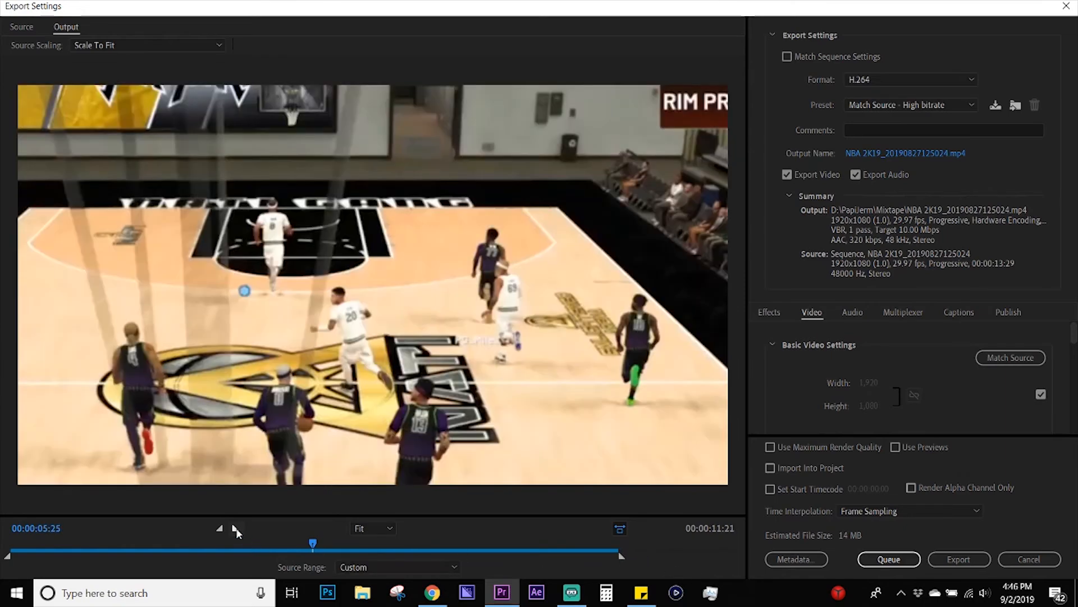
pyautogui.click(235, 529)
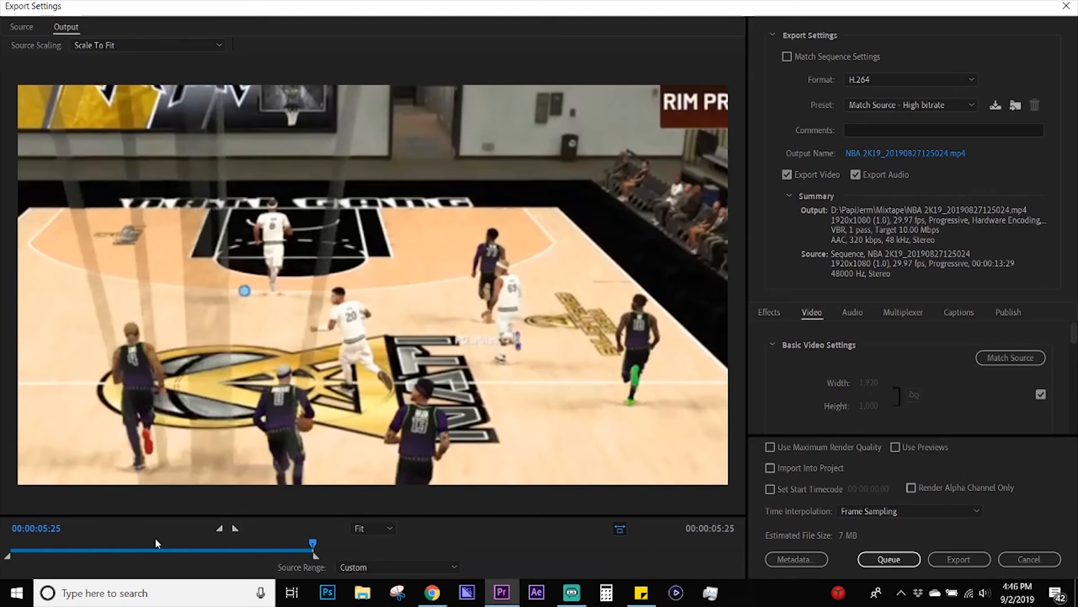
pyautogui.moveTo(313, 543); pyautogui.dragTo(125, 544)
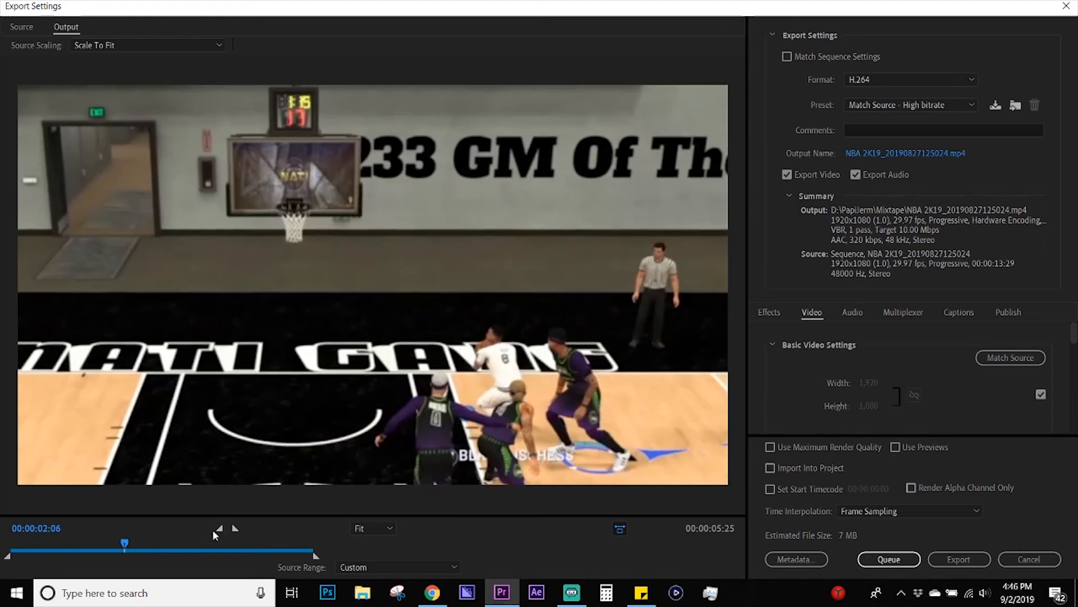
pyautogui.click(220, 530)
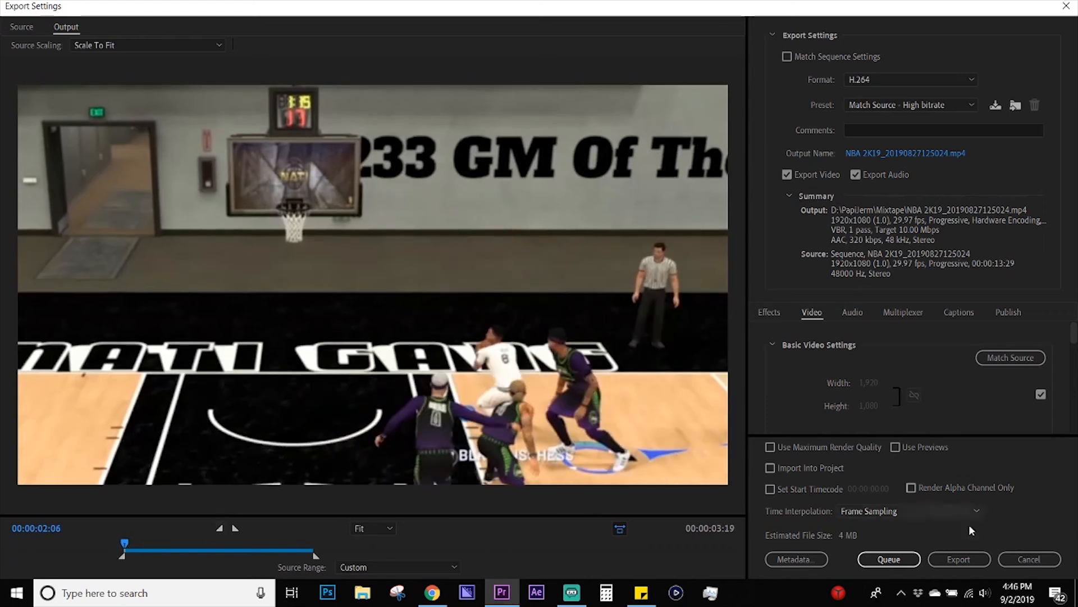
pyautogui.click(881, 561)
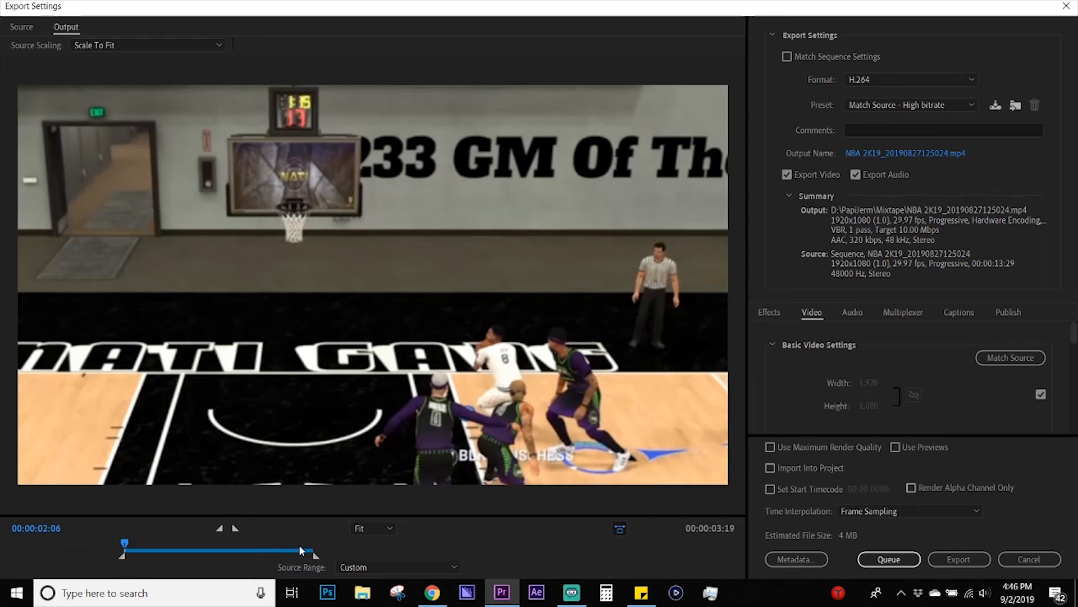
pyautogui.click(1013, 556)
# Step: Mark an in point at 00:00:02:20 and an out point at 00:00:05:02 in the sequence
pyautogui.click(704, 391)
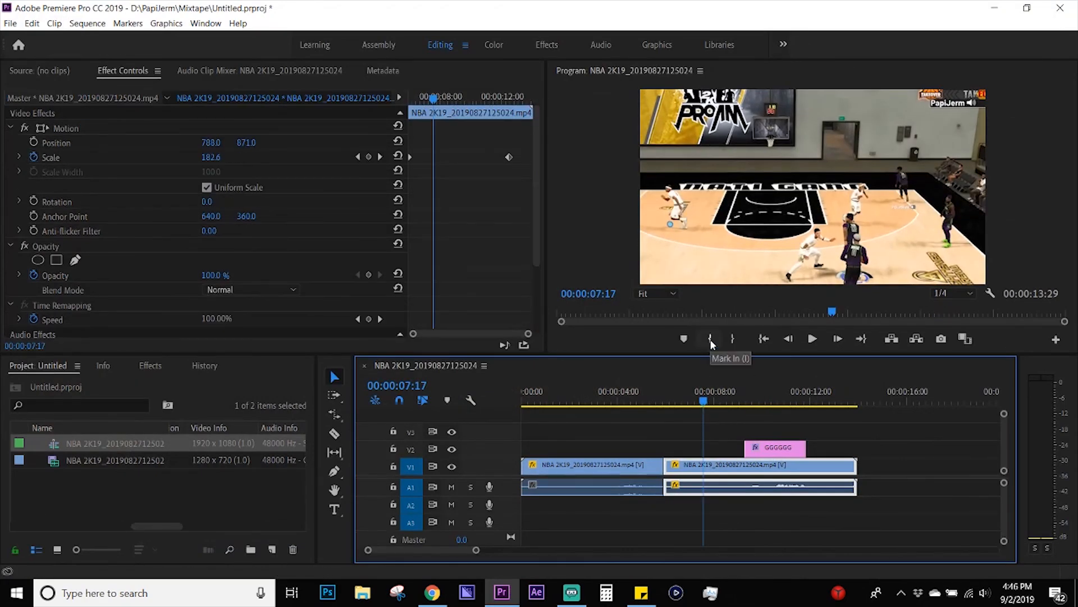
pyautogui.click(587, 401)
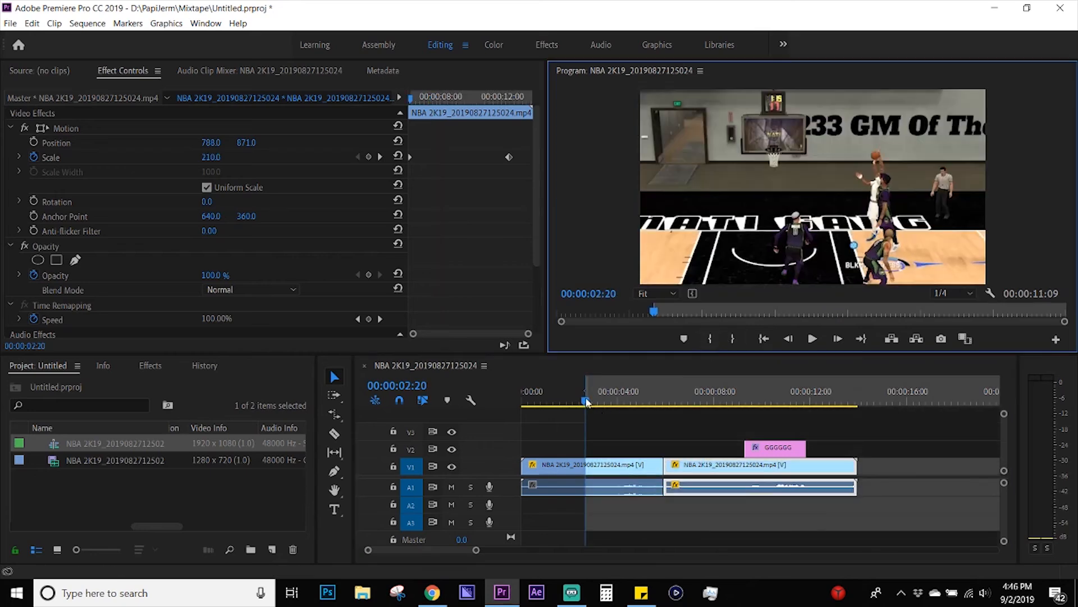
pyautogui.moveTo(586, 400); pyautogui.dragTo(643, 401)
pyautogui.click(736, 341)
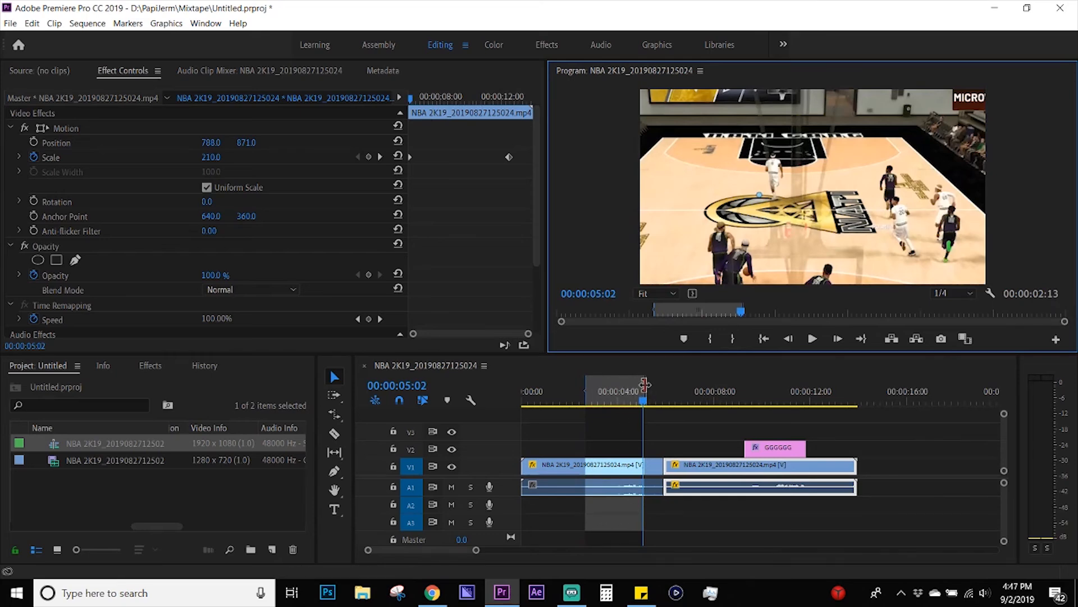
# Step: Extend the sequence's marked range by moving its out point to the end of the first gameplay clip
pyautogui.moveTo(645, 384)
pyautogui.mouseDown()
pyautogui.moveTo(765, 392)
pyautogui.moveTo(664, 391)
pyautogui.mouseUp()
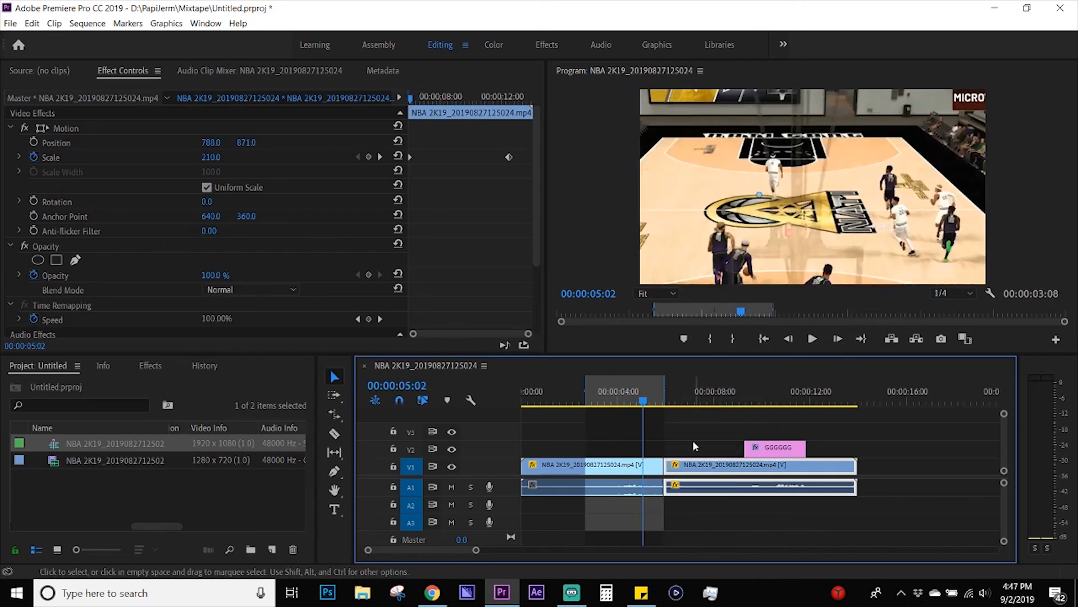
# Step: Open the frame export settings for the frame at 00:00:08:00, and cancel the export
pyautogui.moveTo(621, 403); pyautogui.dragTo(714, 403)
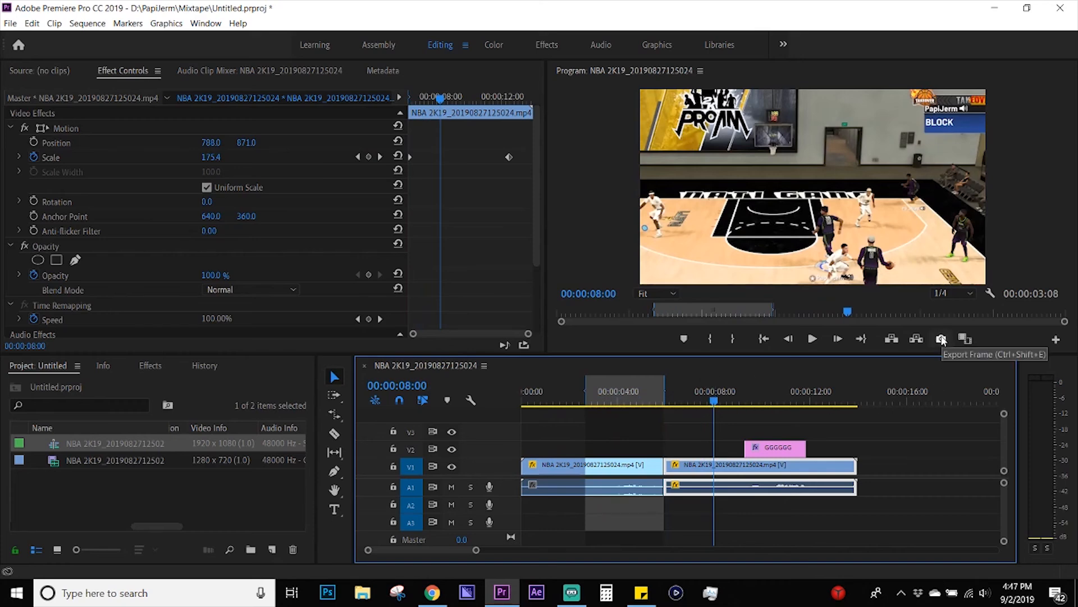
pyautogui.click(941, 339)
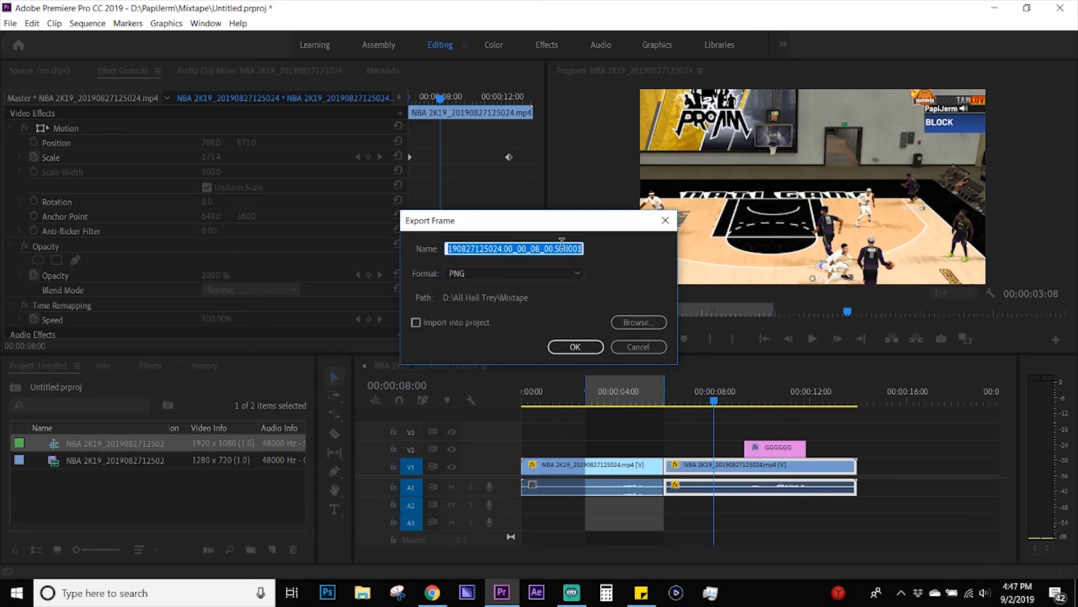
pyautogui.click(638, 348)
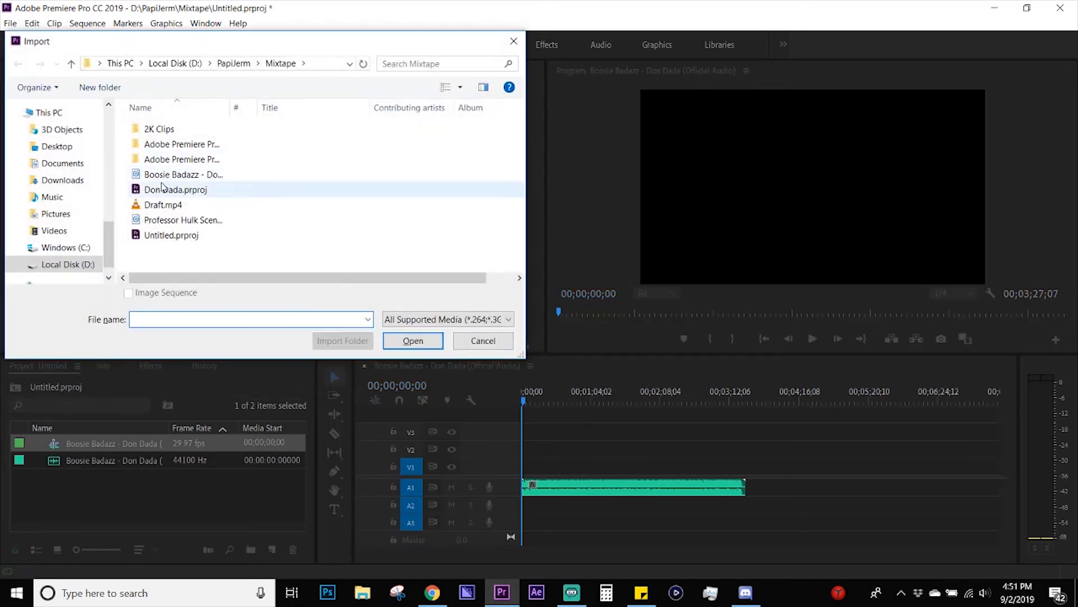
# Step: Import the NBA 2K19 gameplay clip from the 2K Clips folder into the project
pyautogui.doubleClick(159, 128)
pyautogui.doubleClick(168, 139)
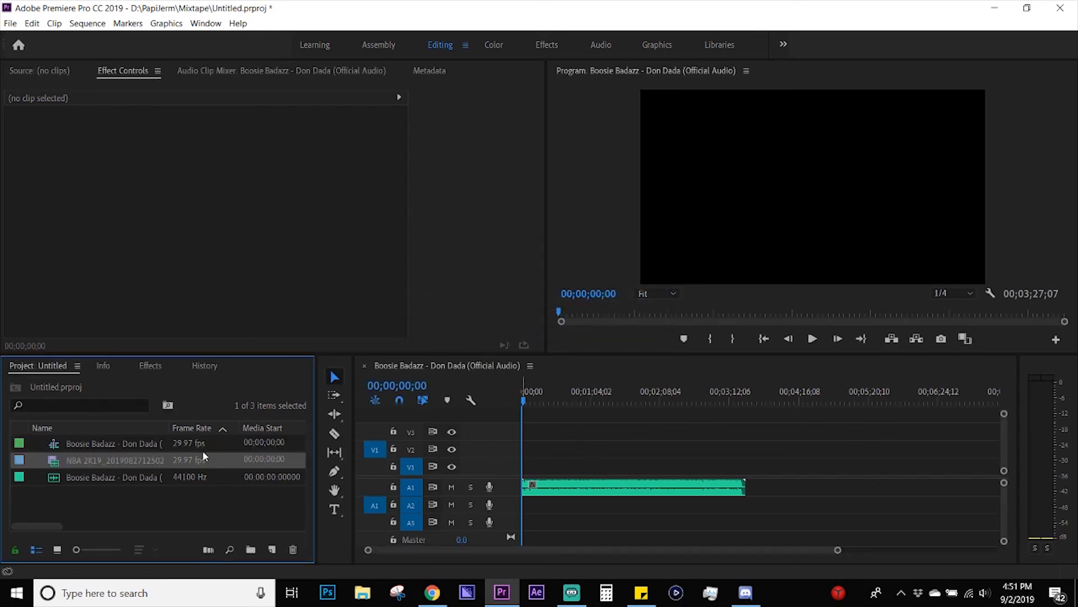
# Step: Place the gameplay clip at the sequence start on V2 and A1, with the song's audio on A2
pyautogui.moveTo(135, 464); pyautogui.dragTo(526, 444)
pyautogui.moveTo(587, 491); pyautogui.dragTo(573, 508)
pyautogui.click(566, 427)
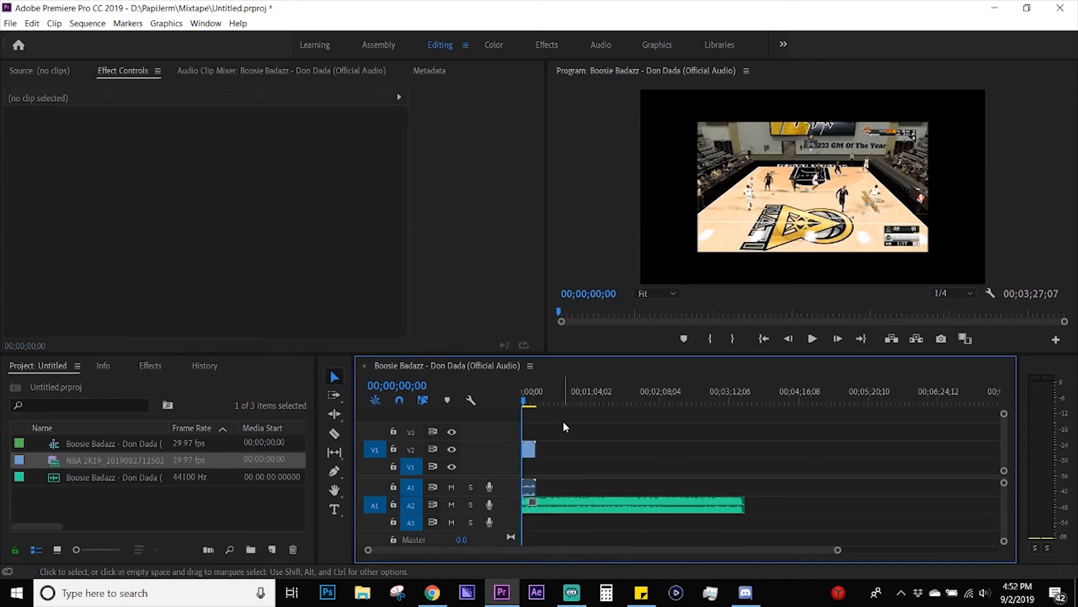
# Step: Set the audio gain of the gameplay clip on A1 to 15 dB, and deselect the clip
pyautogui.click(531, 487)
pyautogui.rightClick(530, 488)
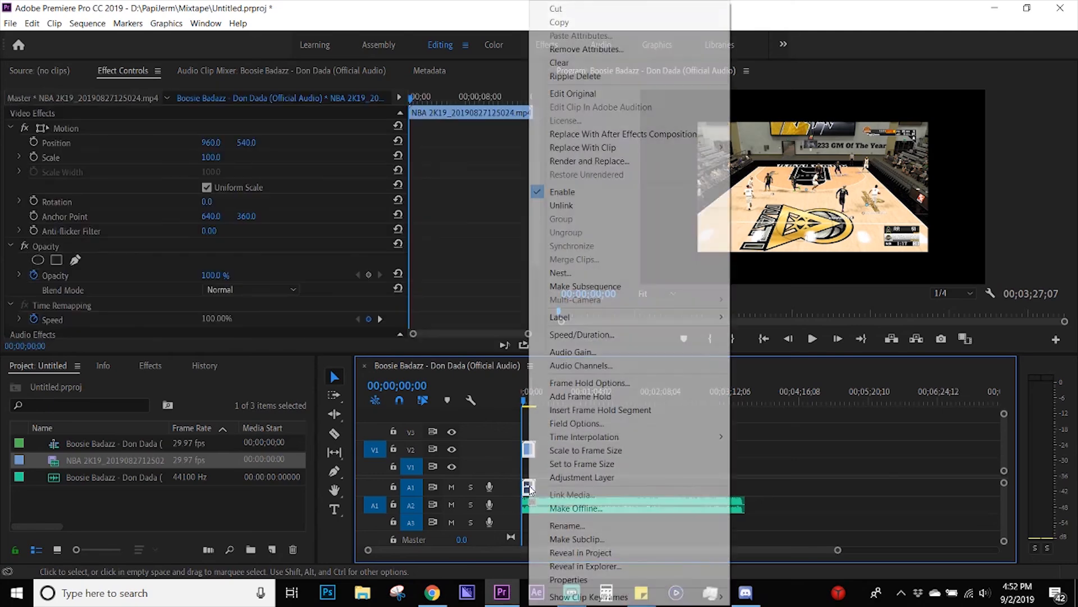
pyautogui.click(573, 352)
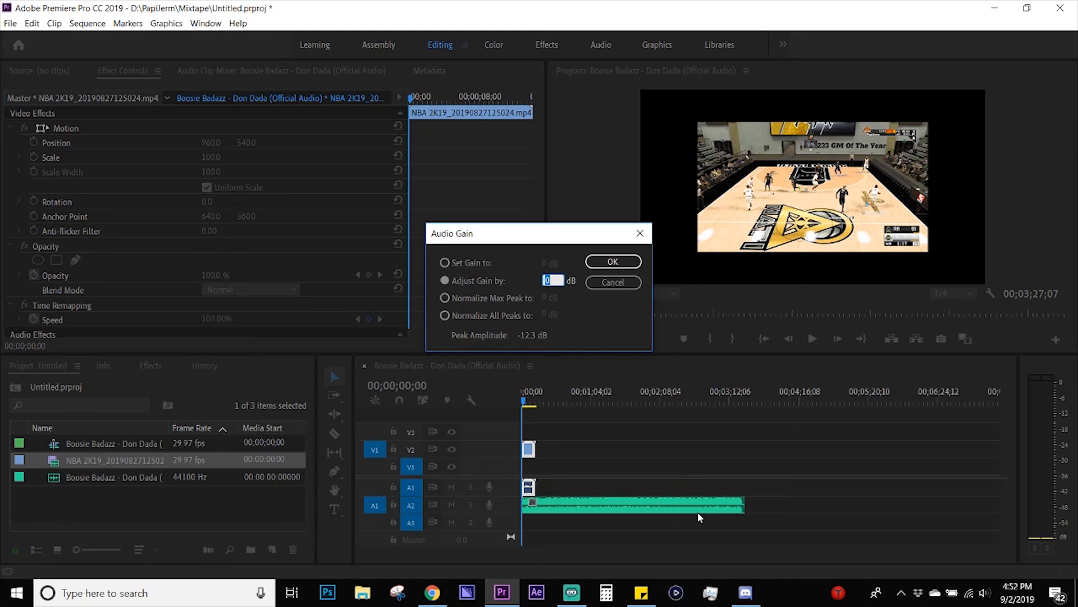
pyautogui.click(446, 266)
pyautogui.click(548, 263)
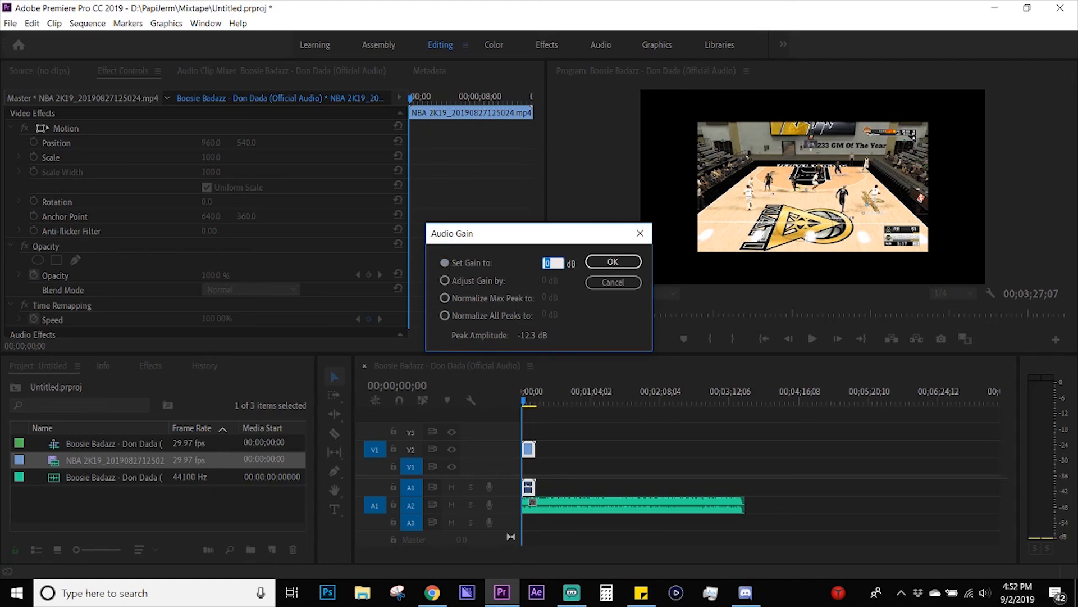
pyautogui.write('15')
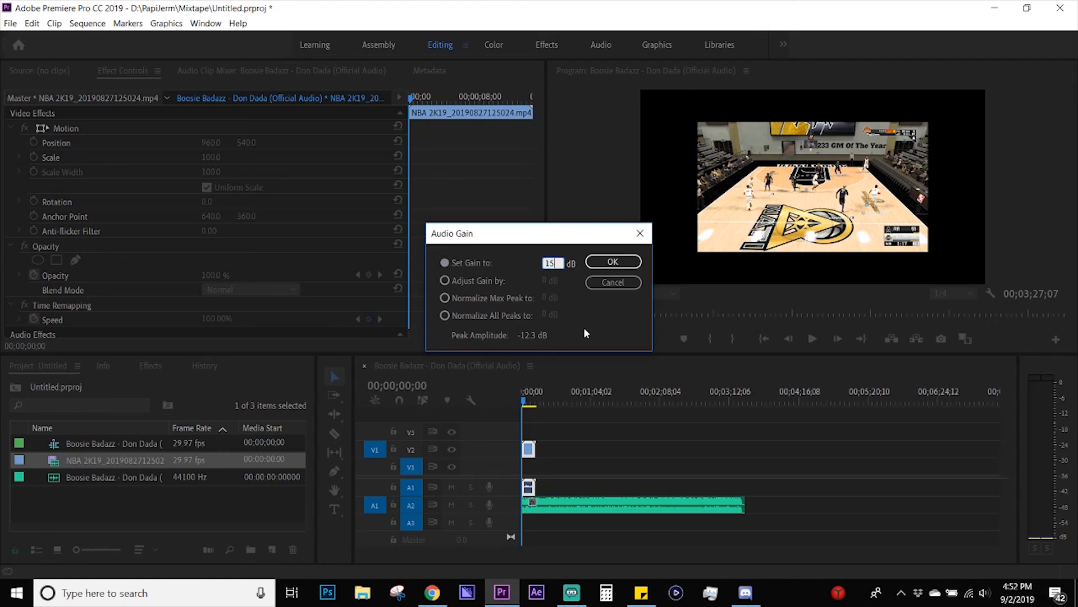
pyautogui.click(608, 264)
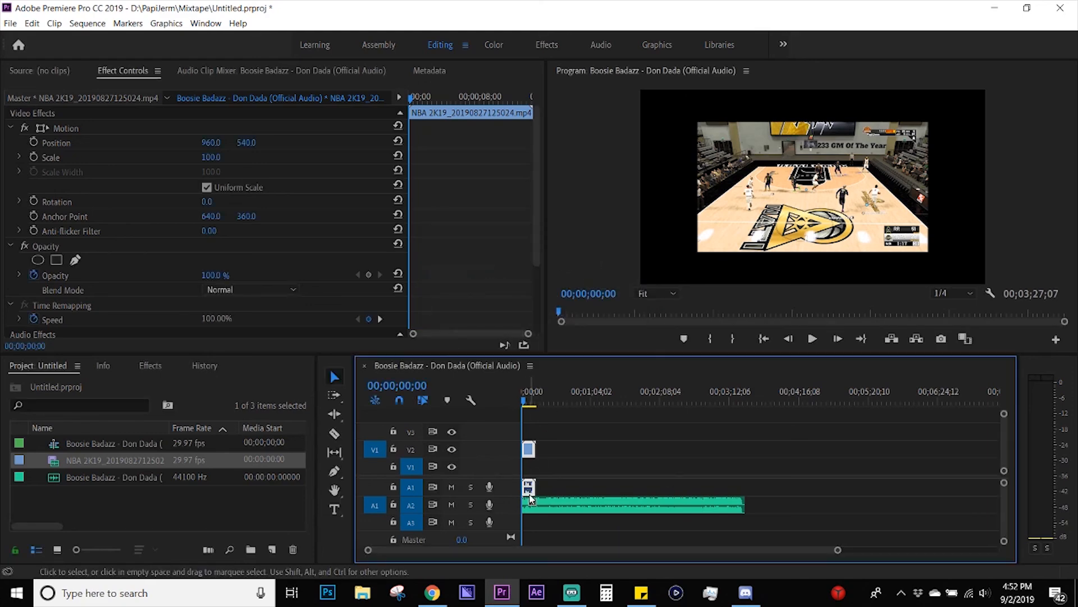
pyautogui.click(563, 464)
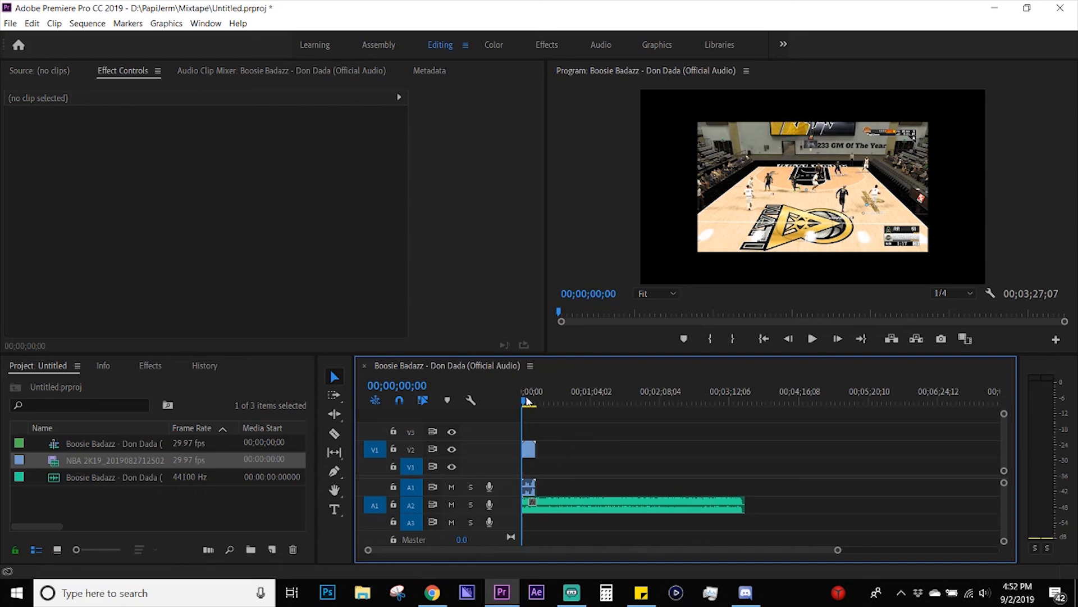
# Step: Scrub past the end of the gameplay clip to 00;00;26;16 in the song's sequence
pyautogui.click(528, 403)
pyautogui.moveTo(528, 404); pyautogui.dragTo(551, 404)
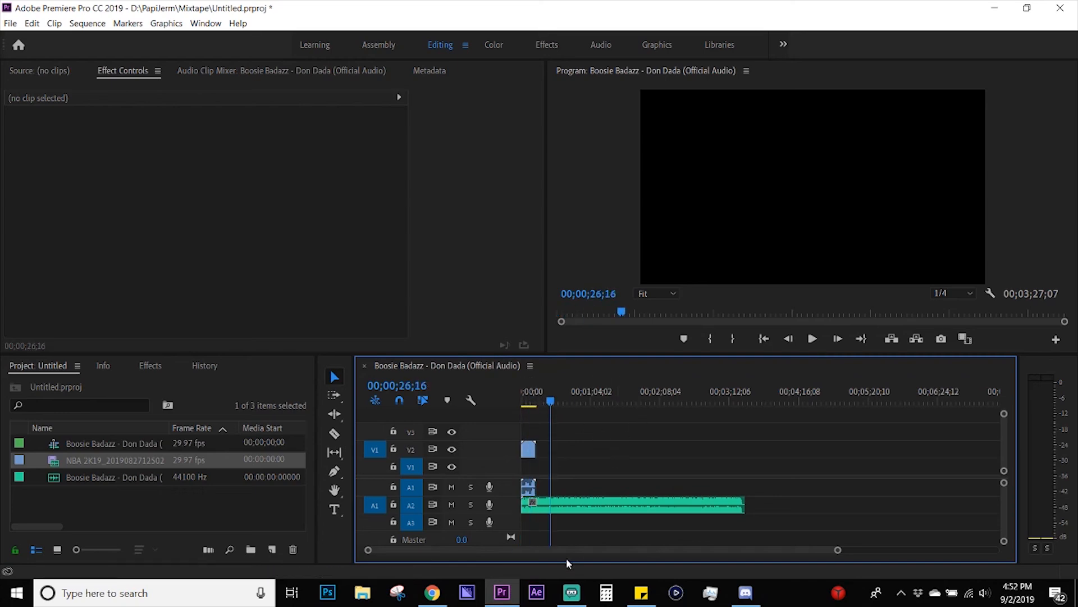
pyautogui.moveTo(569, 596)
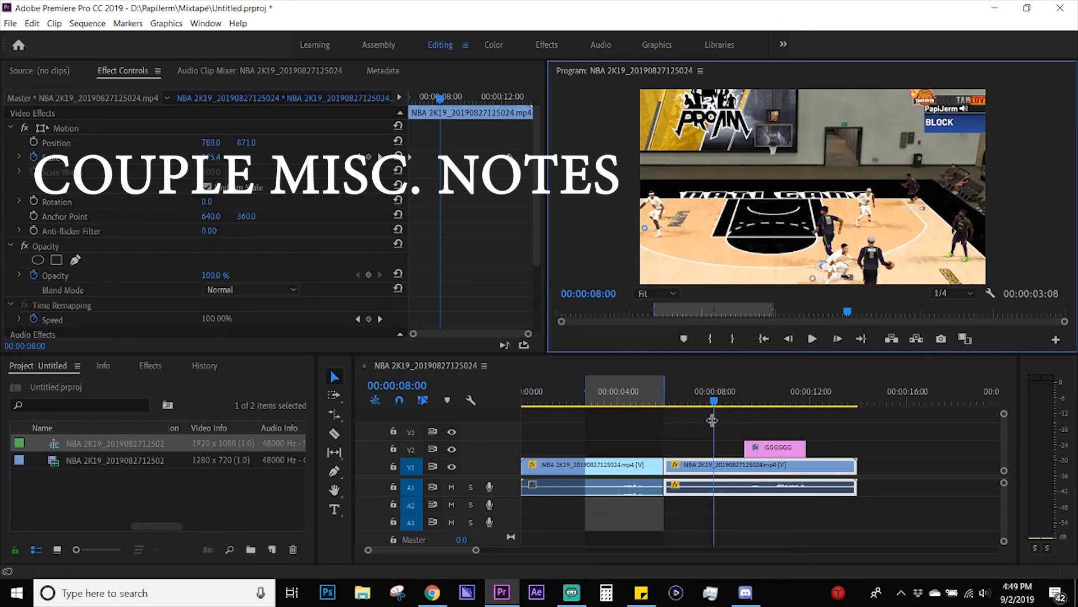
# Step: Try to stack the second gameplay clip above the first on V2 at the sequence start, and undo the move
pyautogui.moveTo(695, 402)
pyautogui.mouseDown()
pyautogui.moveTo(678, 401)
pyautogui.moveTo(708, 400)
pyautogui.mouseUp()
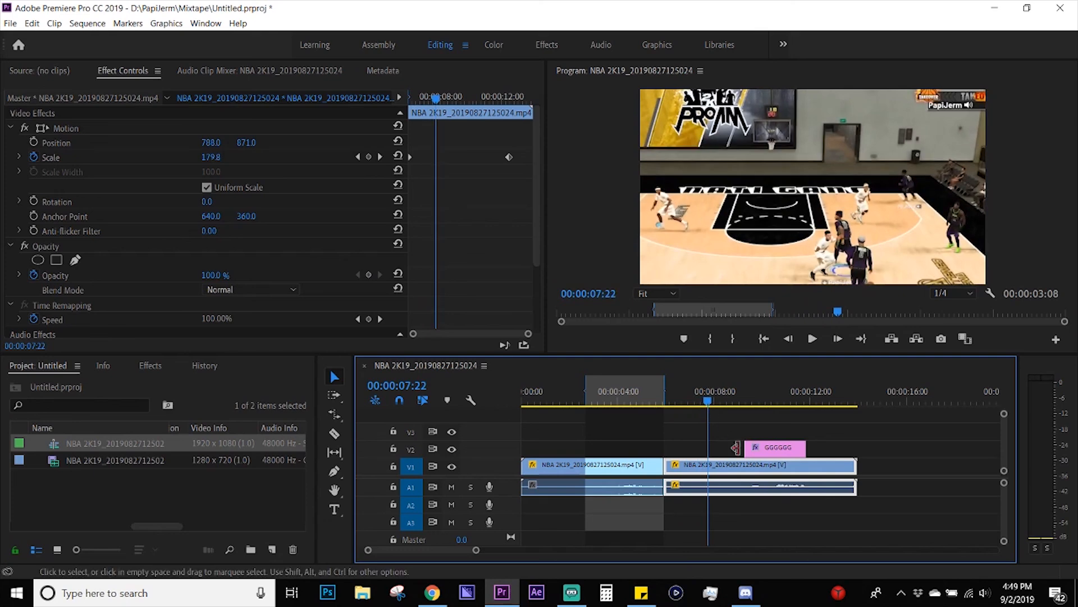
pyautogui.click(567, 469)
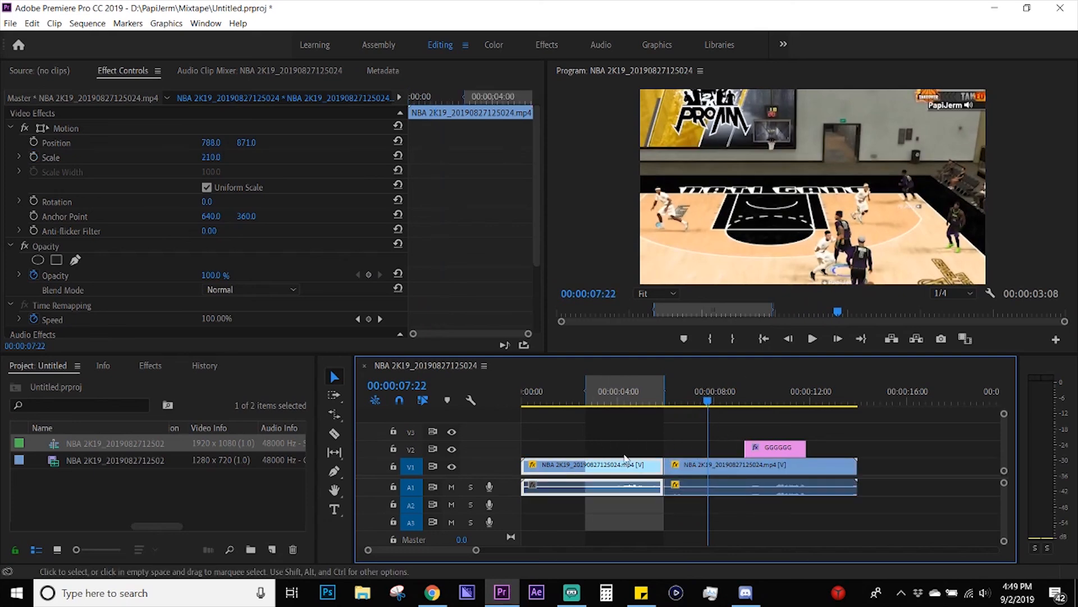
pyautogui.moveTo(739, 474); pyautogui.dragTo(600, 455)
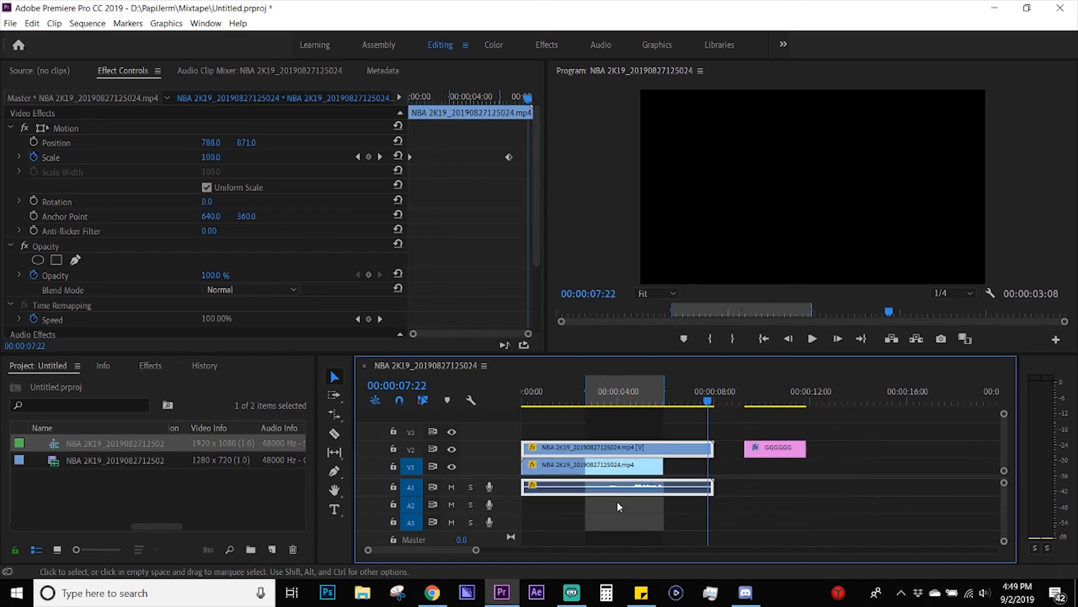
pyautogui.hotkey('ctrl', 'z')
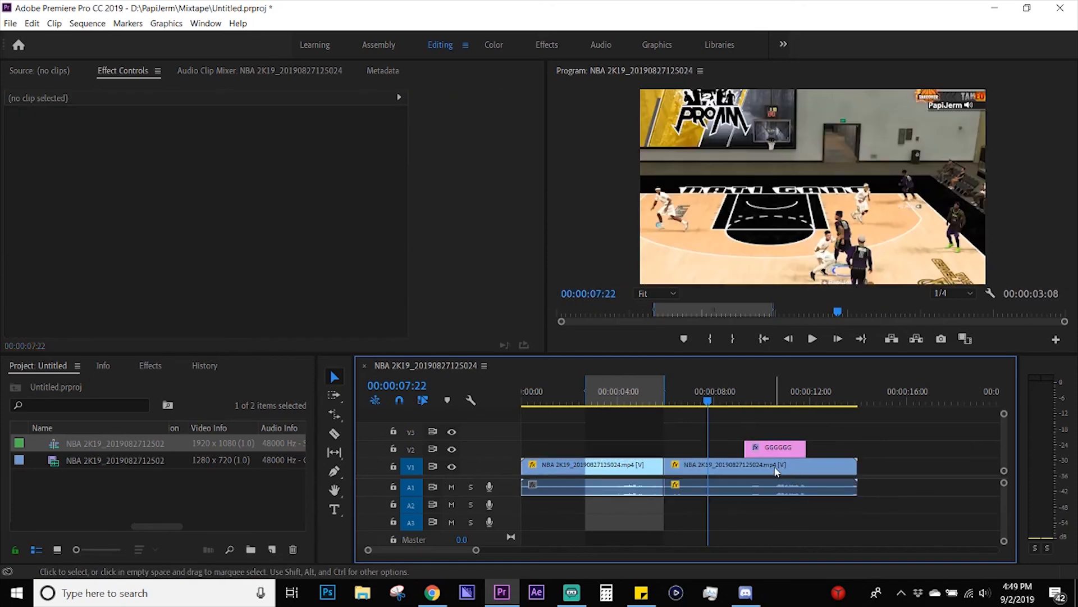
# Step: Move the second gameplay clip's audio to A2 and shift the clip slightly later on V1, leaving a gap after the first clip
pyautogui.moveTo(776, 471); pyautogui.dragTo(775, 443)
pyautogui.moveTo(767, 488); pyautogui.dragTo(630, 512)
pyautogui.moveTo(617, 430); pyautogui.dragTo(744, 476)
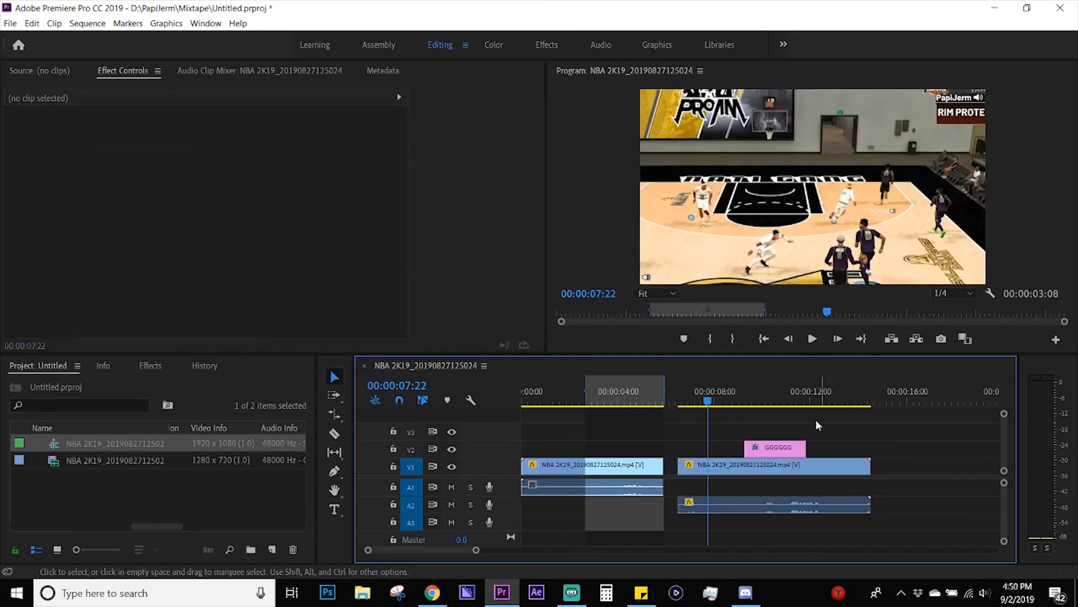